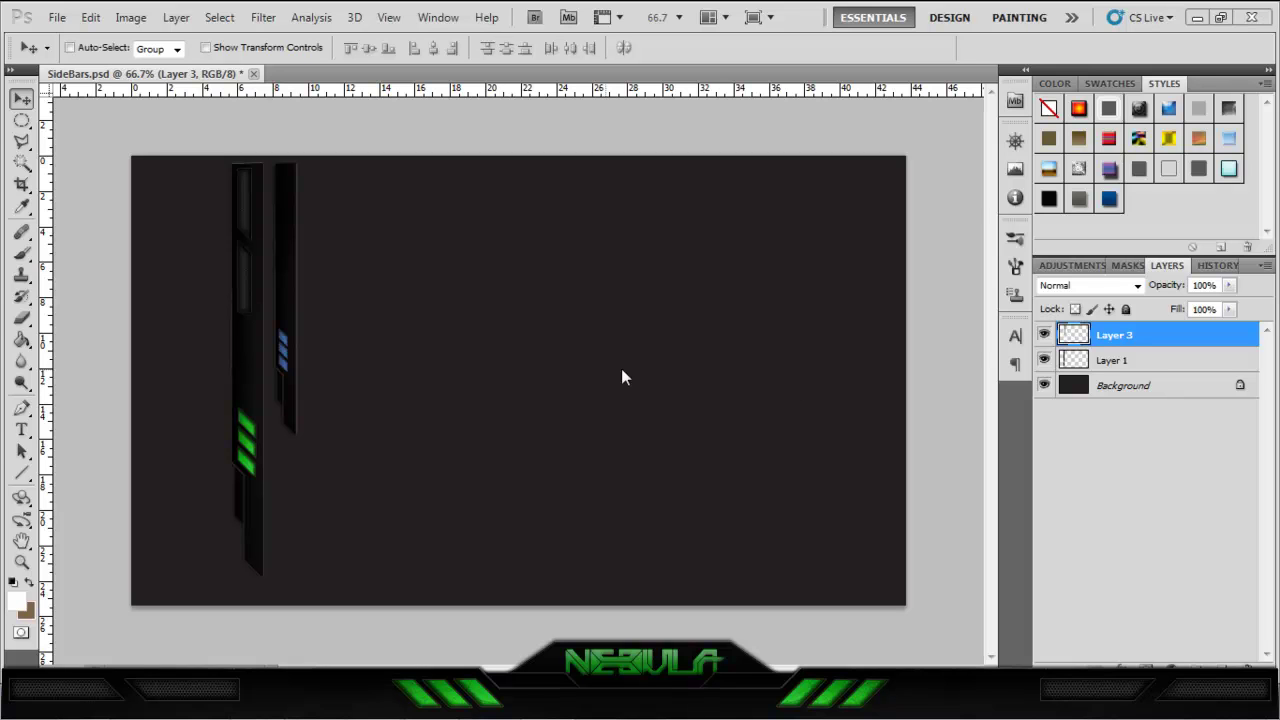
Step: Draw a closed path with the Pen tool for a long horizontal bar whose right end is angled and stepped
left_click(1128, 361)
left_click(1124, 341)
key("ctrl+plus")
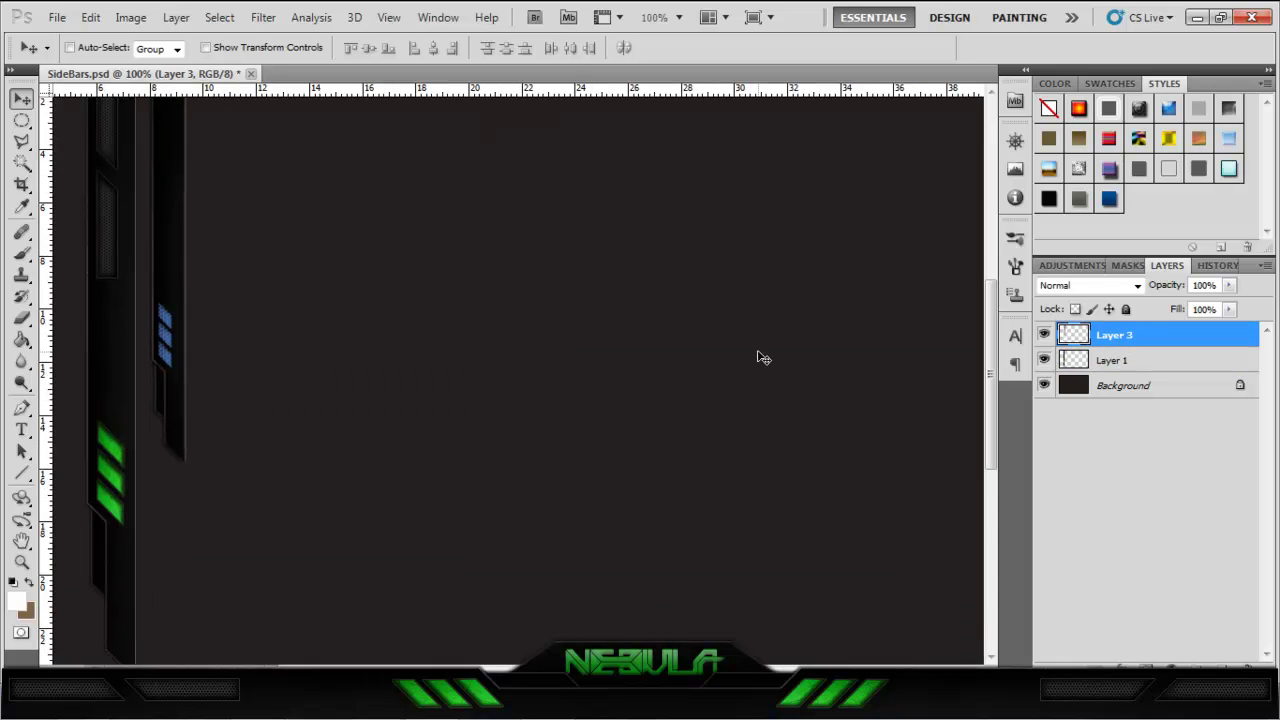
left_click(22, 410)
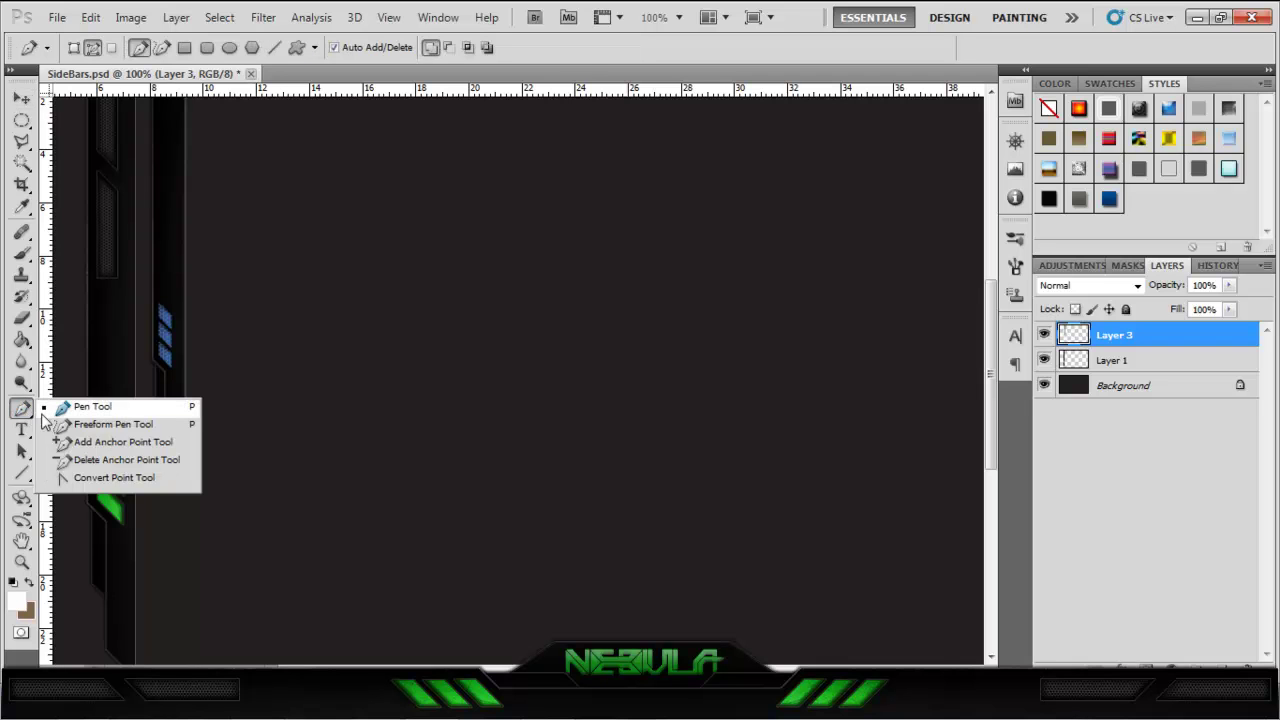
left_click(137, 408)
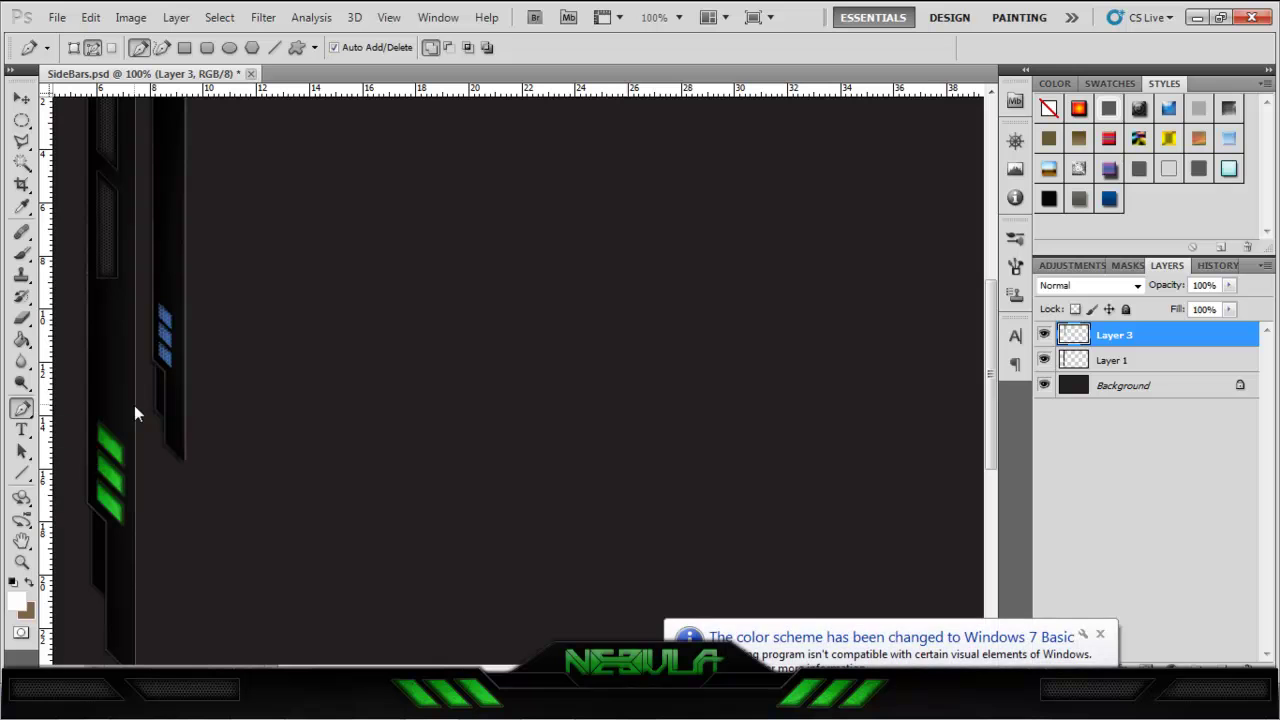
left_click(1099, 634)
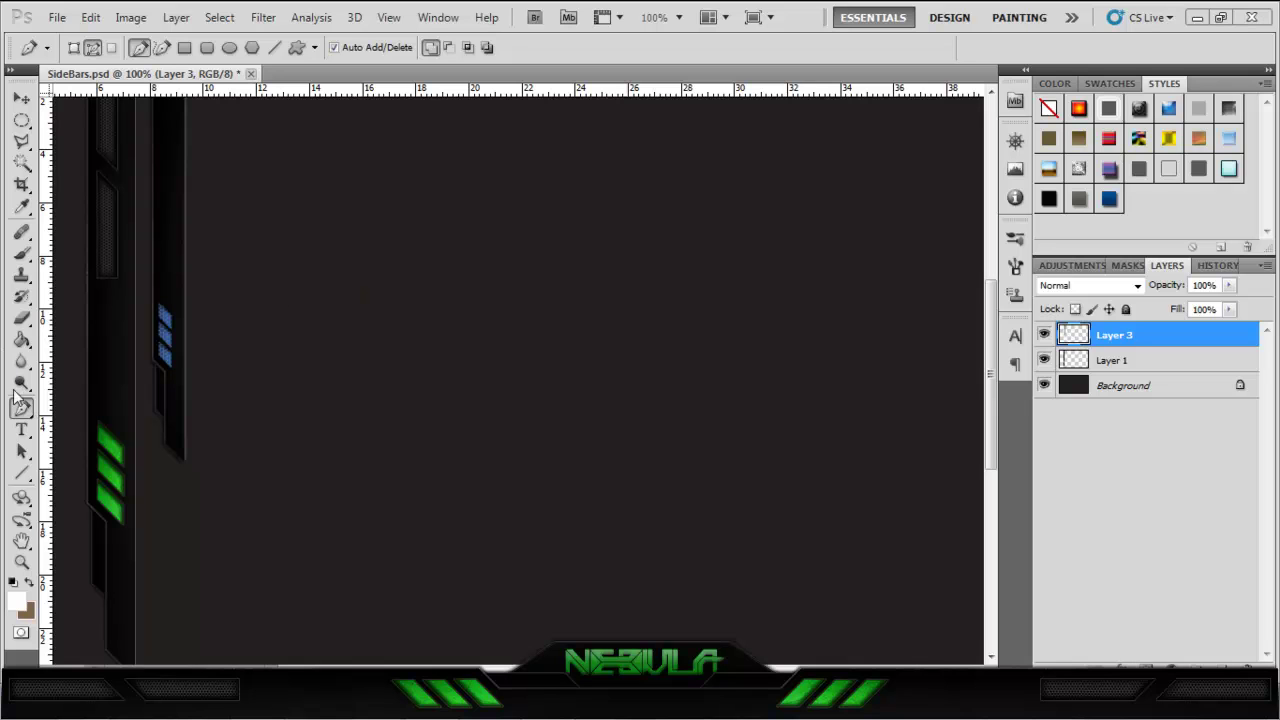
left_click(377, 272)
left_click(830, 272)
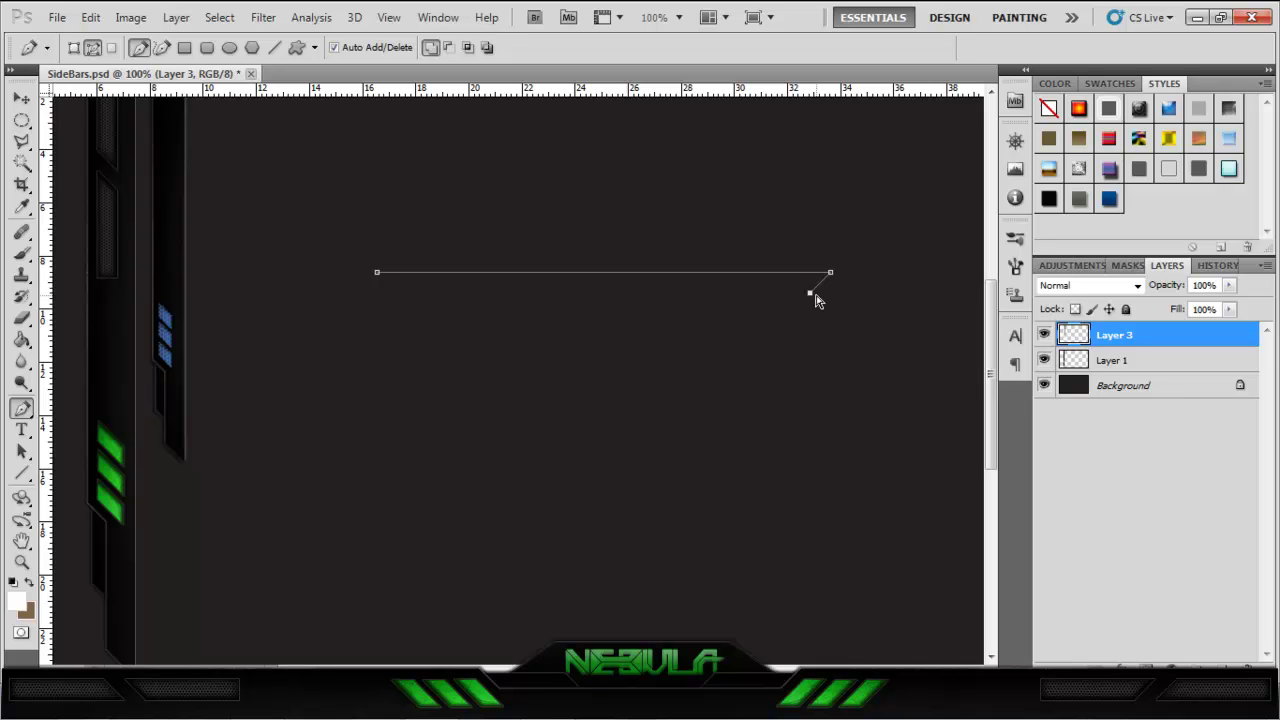
left_click(740, 294)
left_click(725, 308)
left_click(377, 308)
left_click(377, 272)
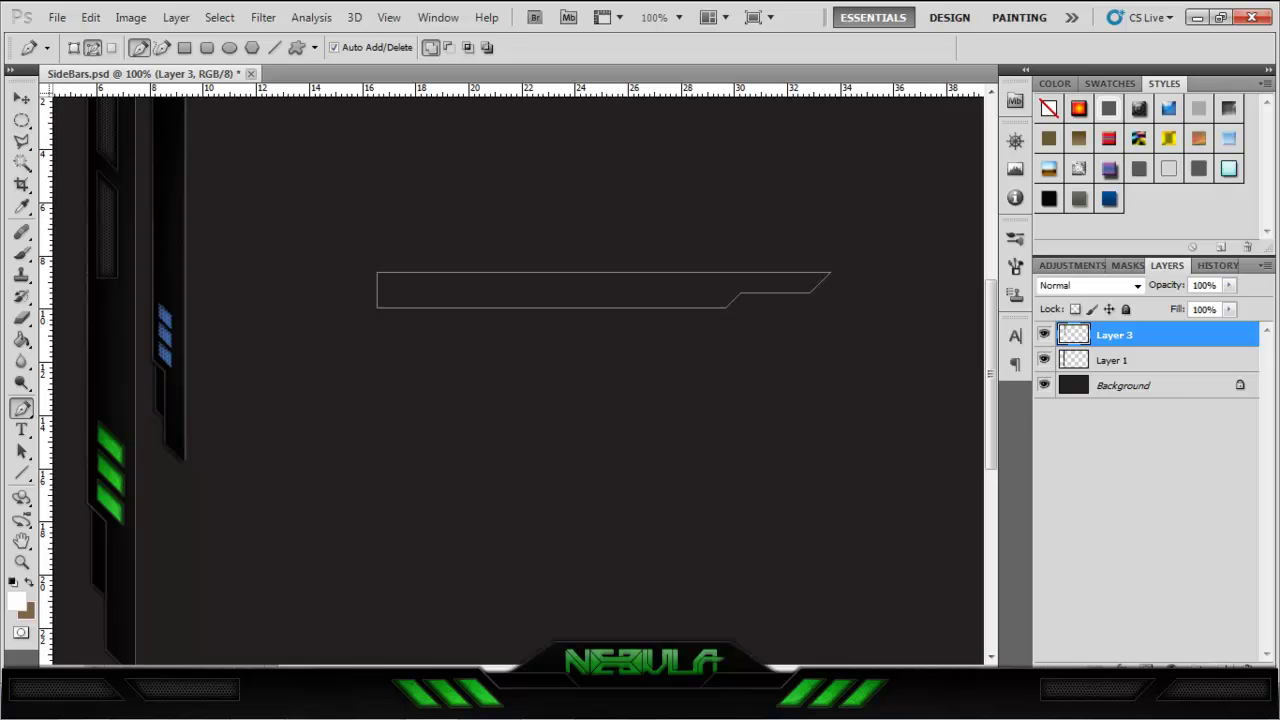
Step: Fill the bar path with grey on a new layer above Layer 3 and delete the path
left_click(1222, 667)
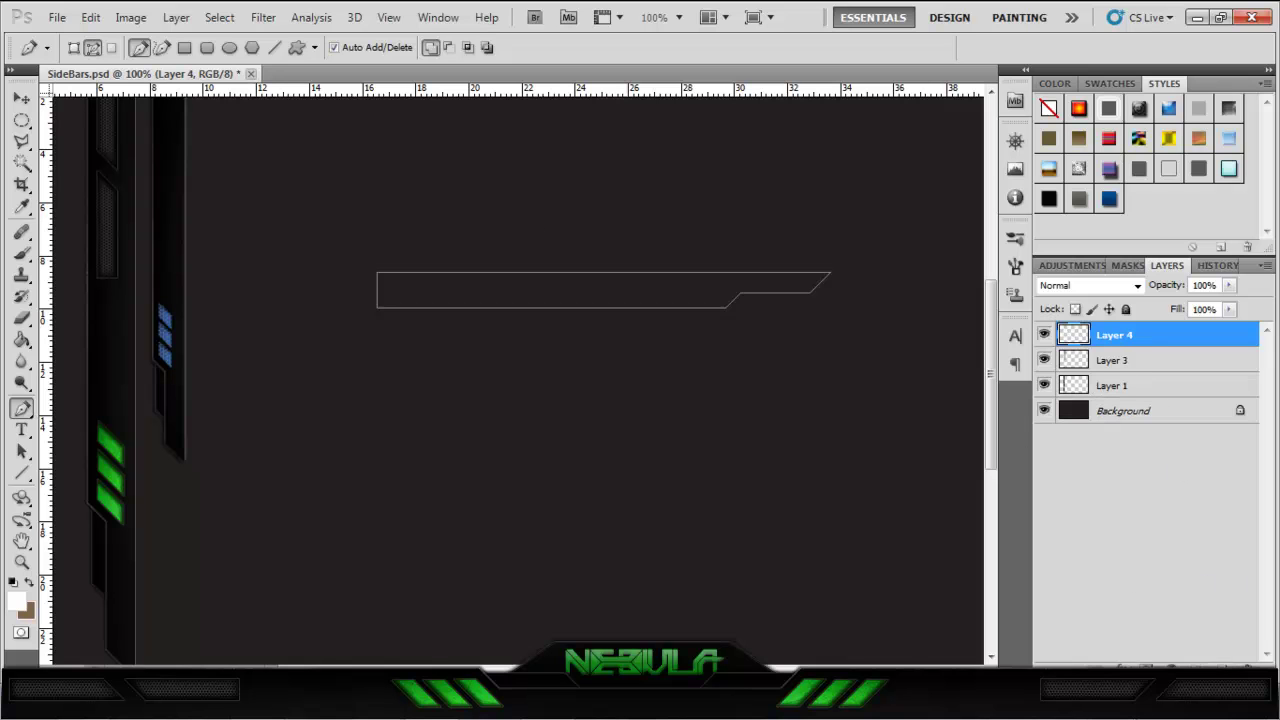
left_click(1114, 363)
left_click(1120, 337)
right_click(628, 295)
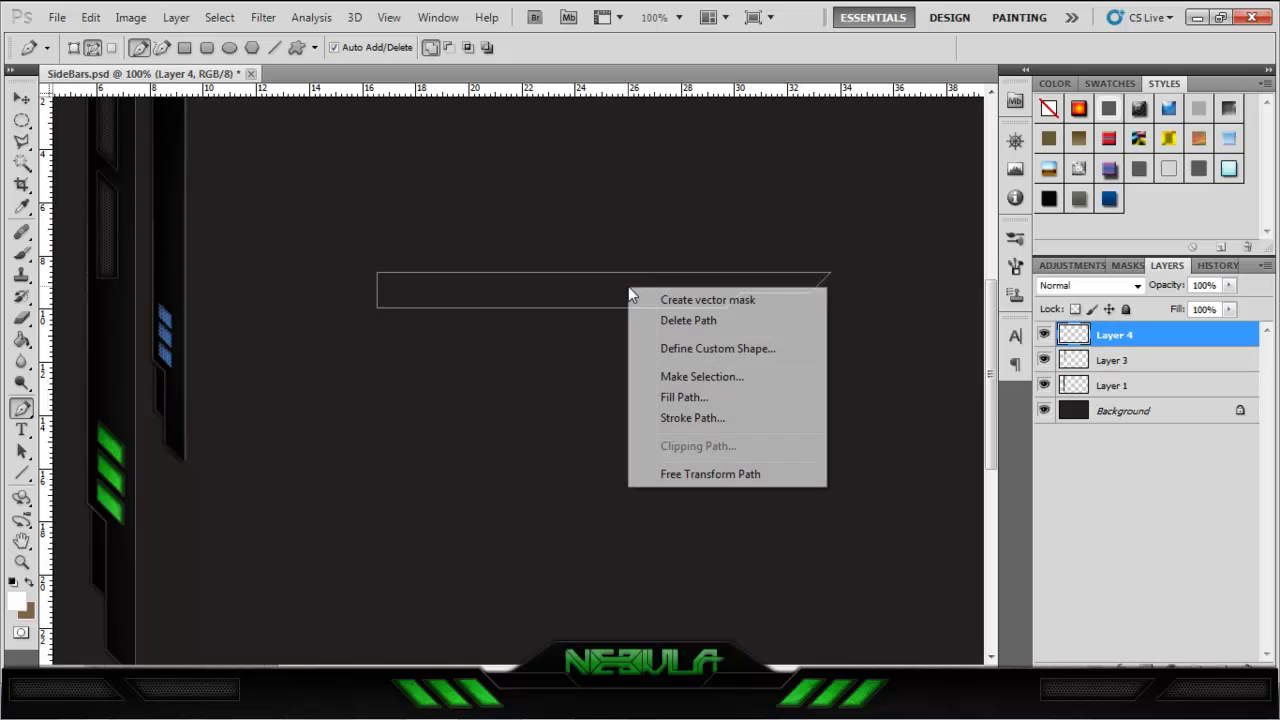
left_click(714, 398)
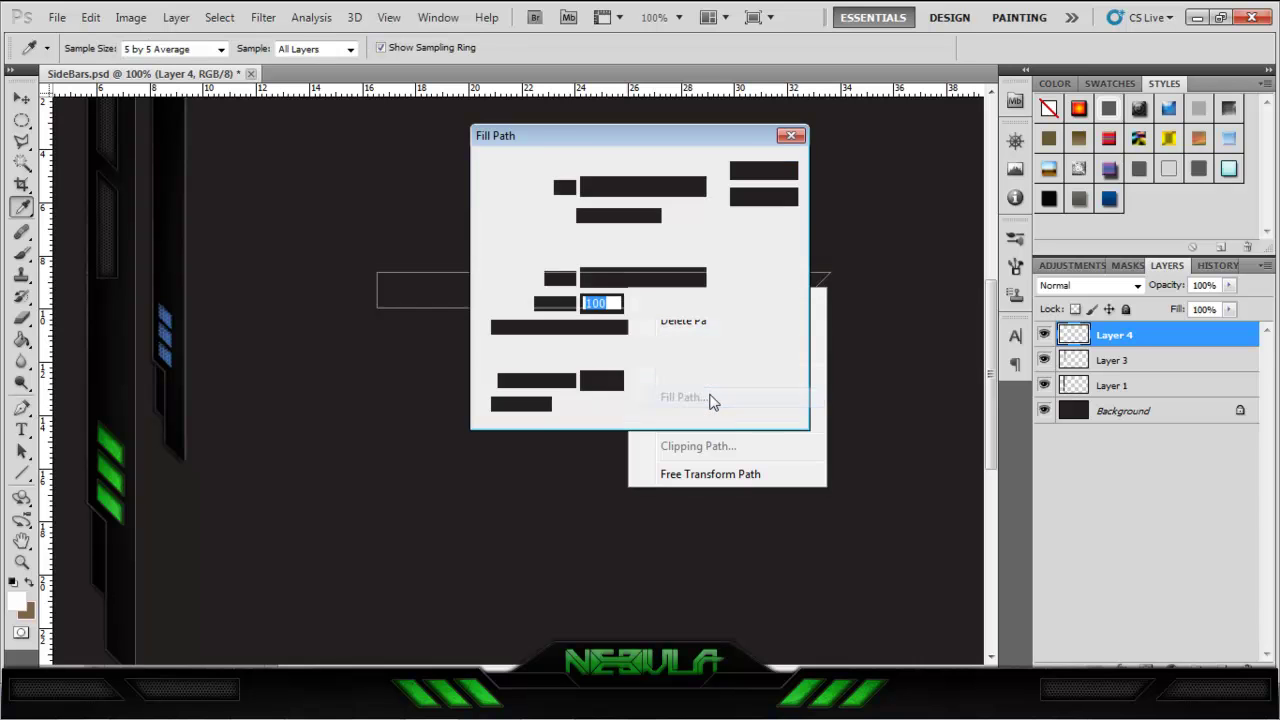
left_click(764, 172)
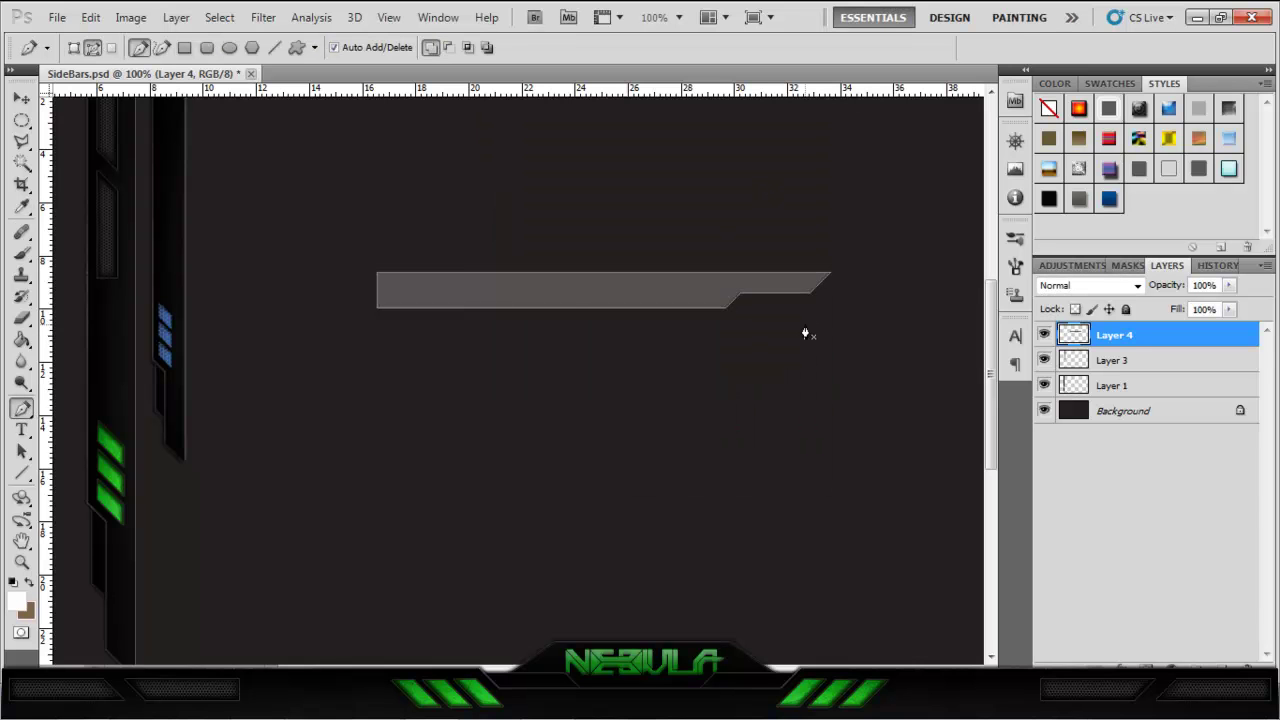
right_click(673, 305)
left_click(710, 337)
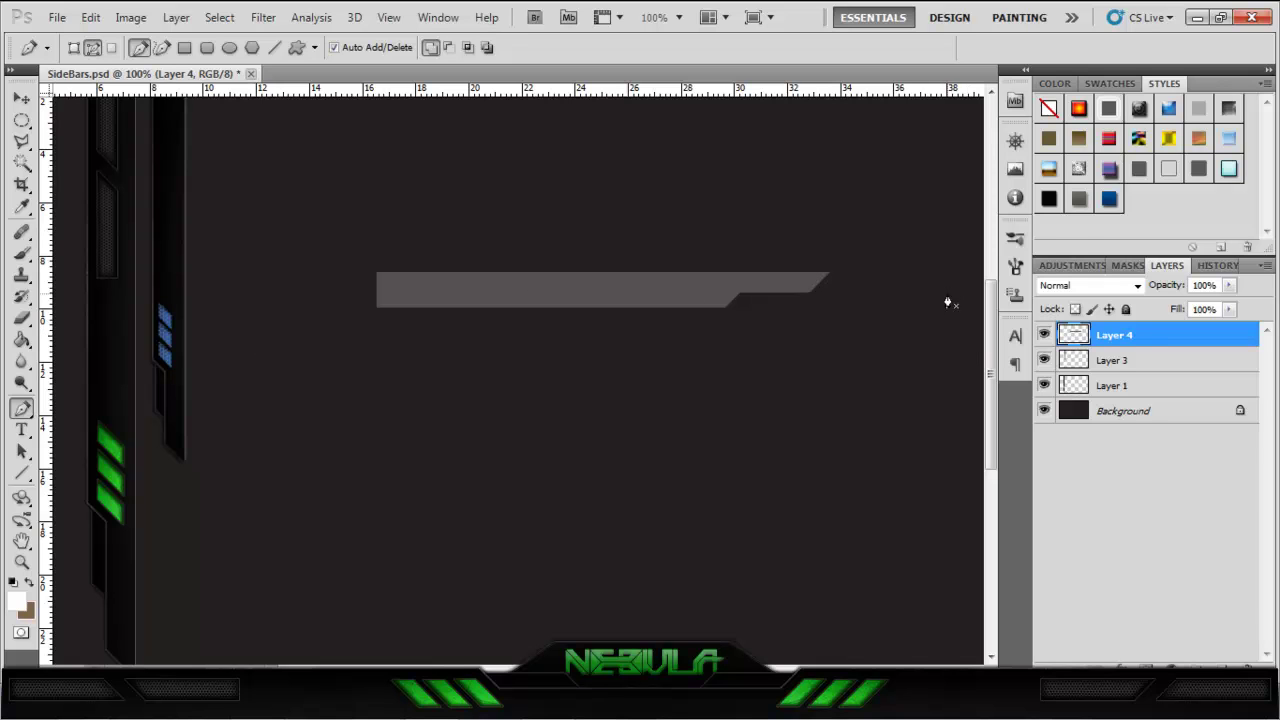
Step: Apply the black style preset to the bar and set its Drop Shadow to 90% opacity and 5 px size
left_click(1050, 202)
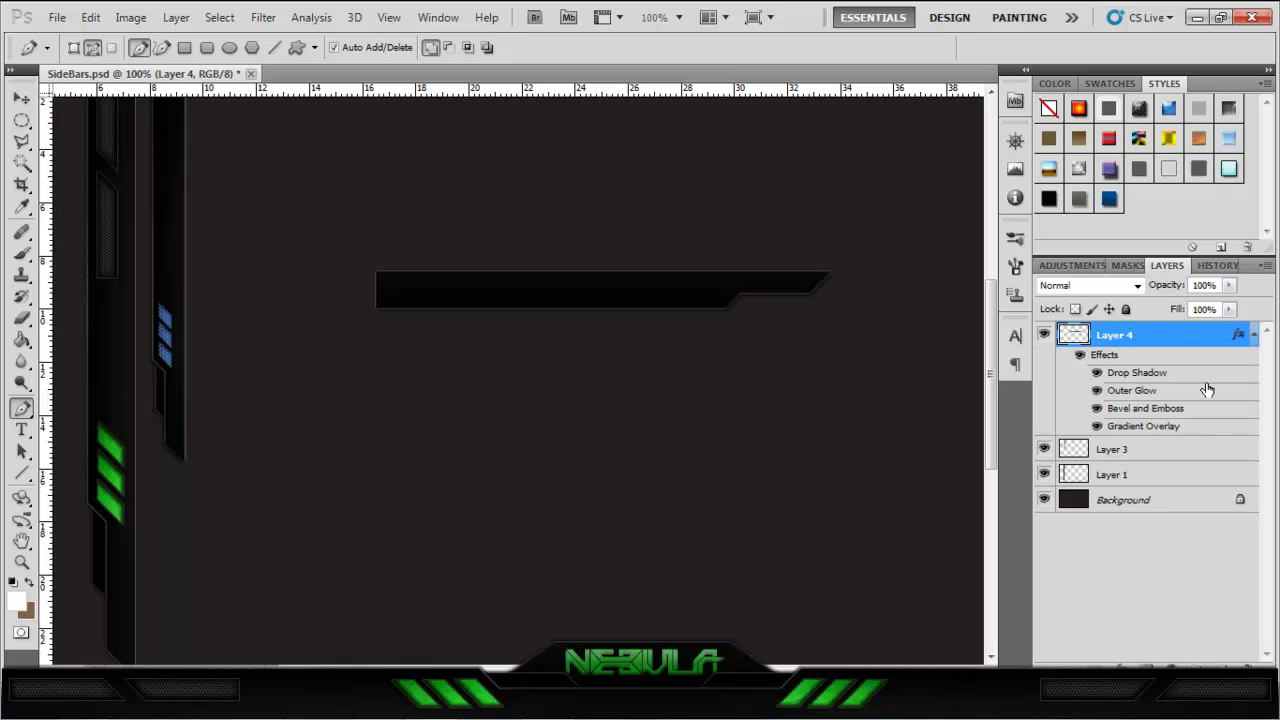
double_click(1180, 342)
left_click(708, 228)
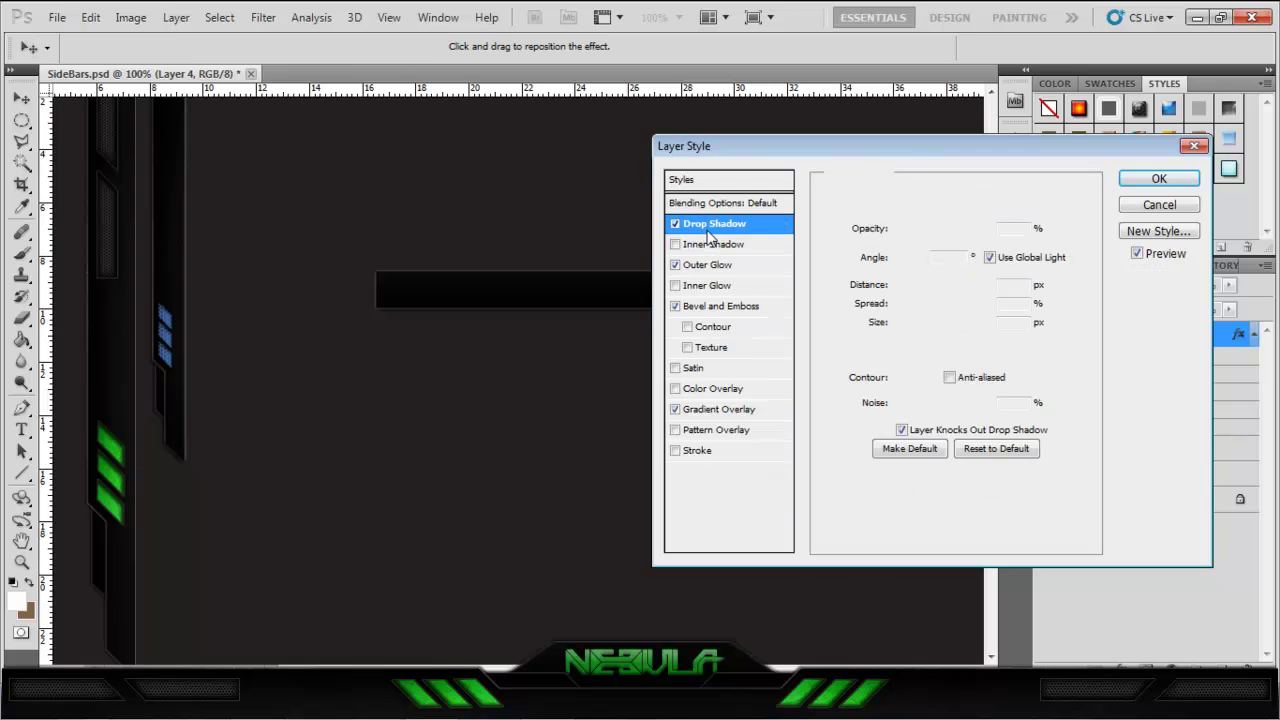
type("90")
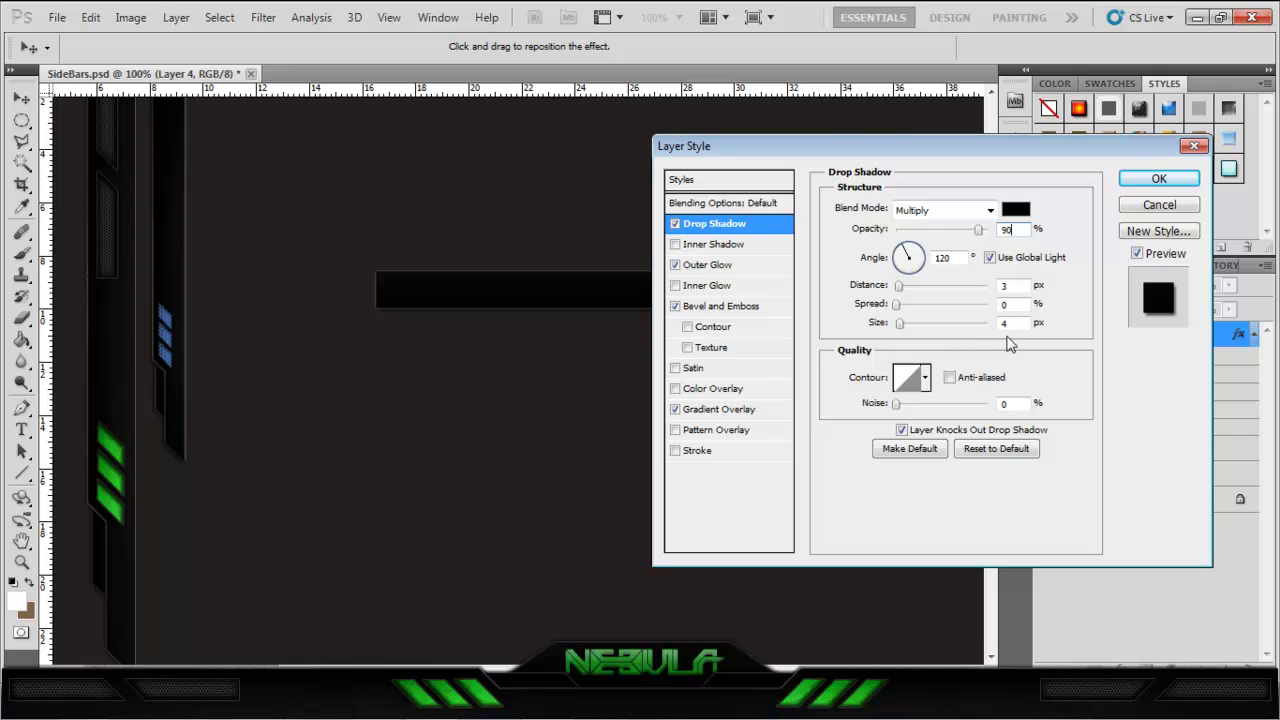
double_click(1004, 323)
type("5")
Step: Set the bar's Outer Glow opacity to 80% and accept the layer style after checking Gradient Overlay and Bevel and Emboss
left_click(720, 266)
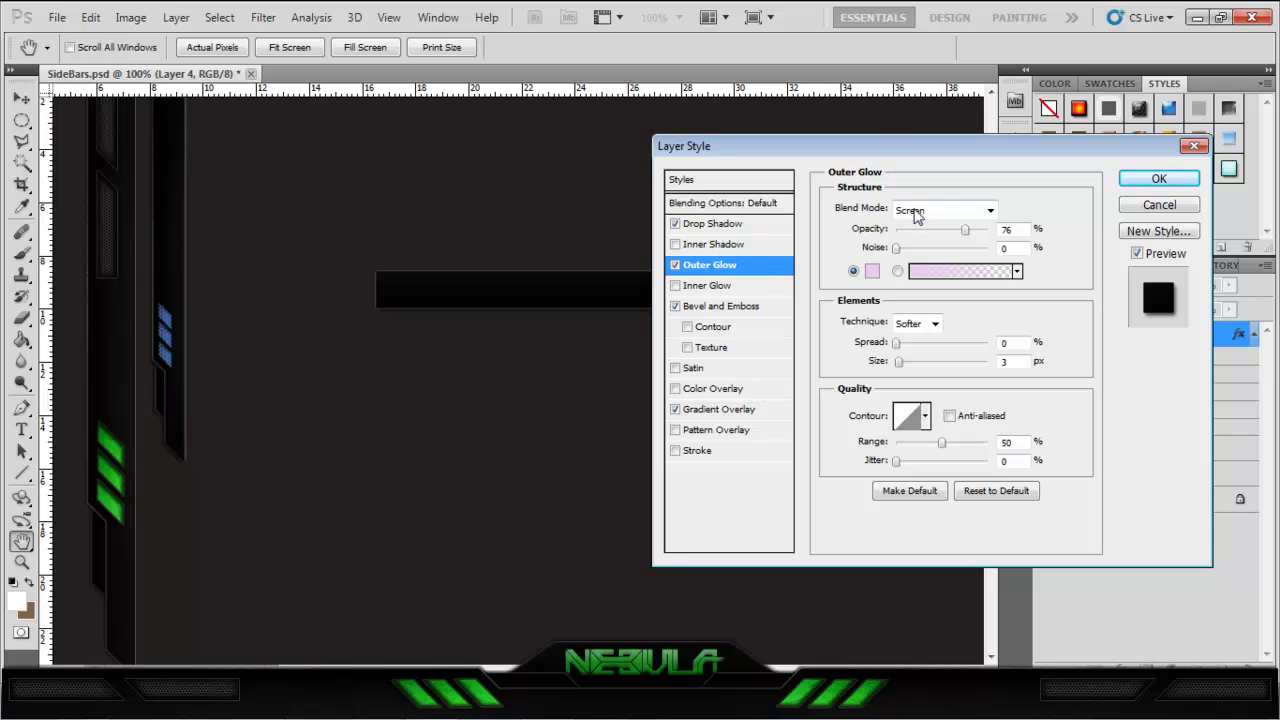
double_click(1007, 229)
type("80")
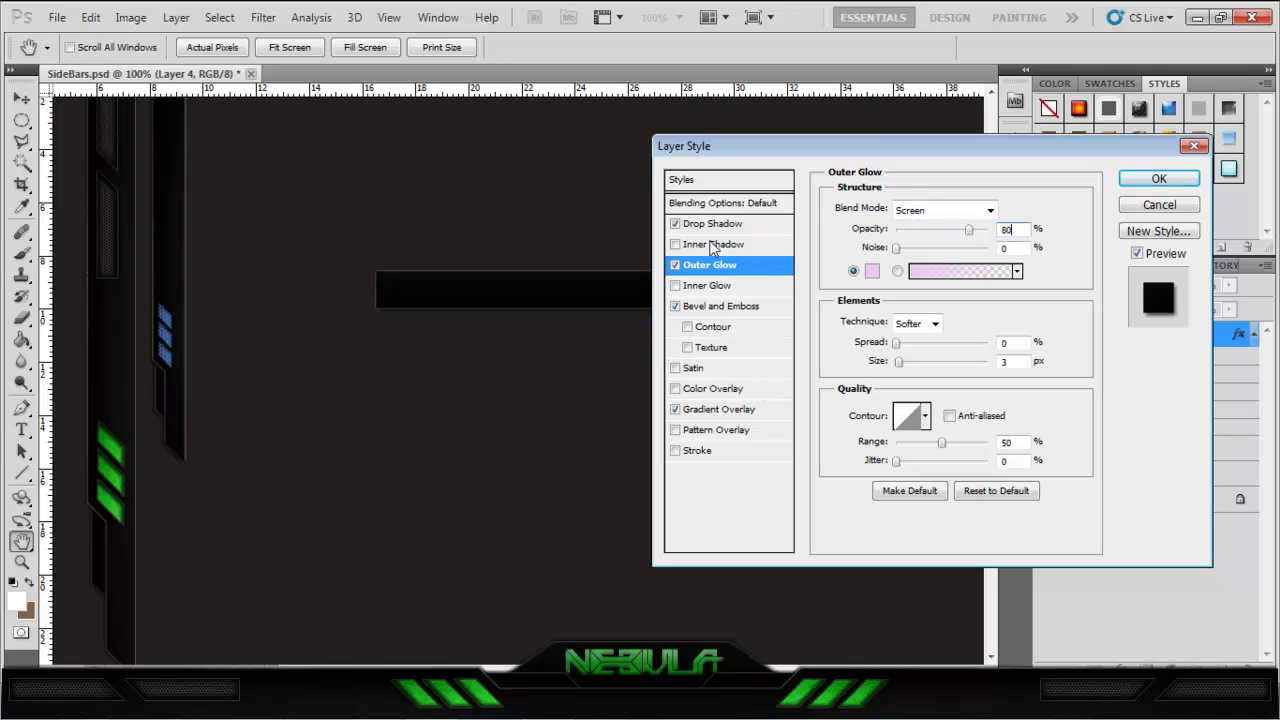
left_click(733, 412)
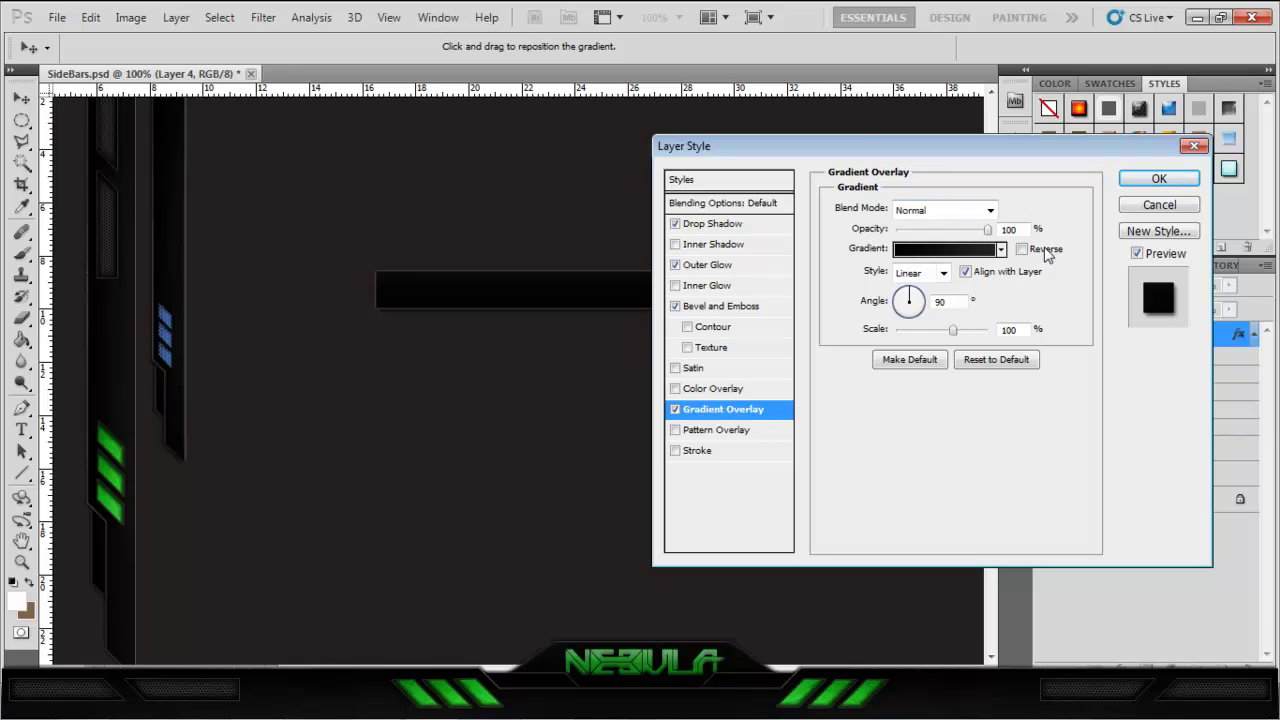
left_click(752, 306)
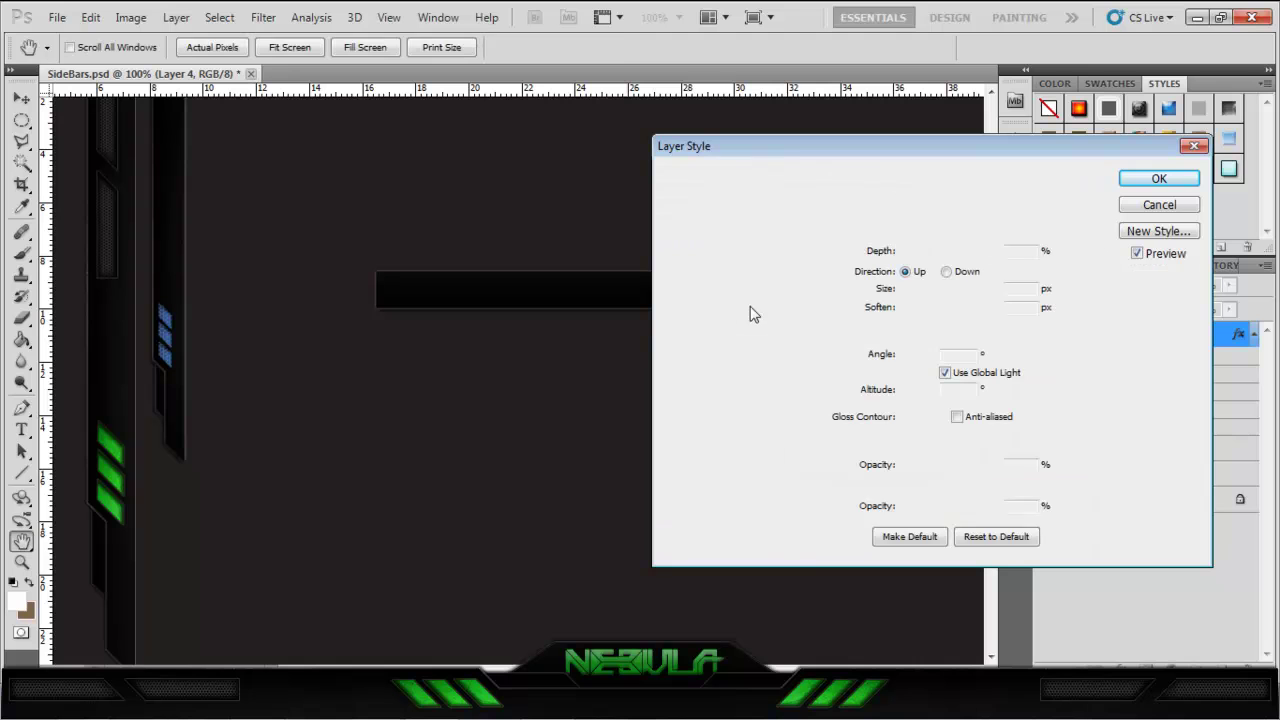
left_click(976, 210)
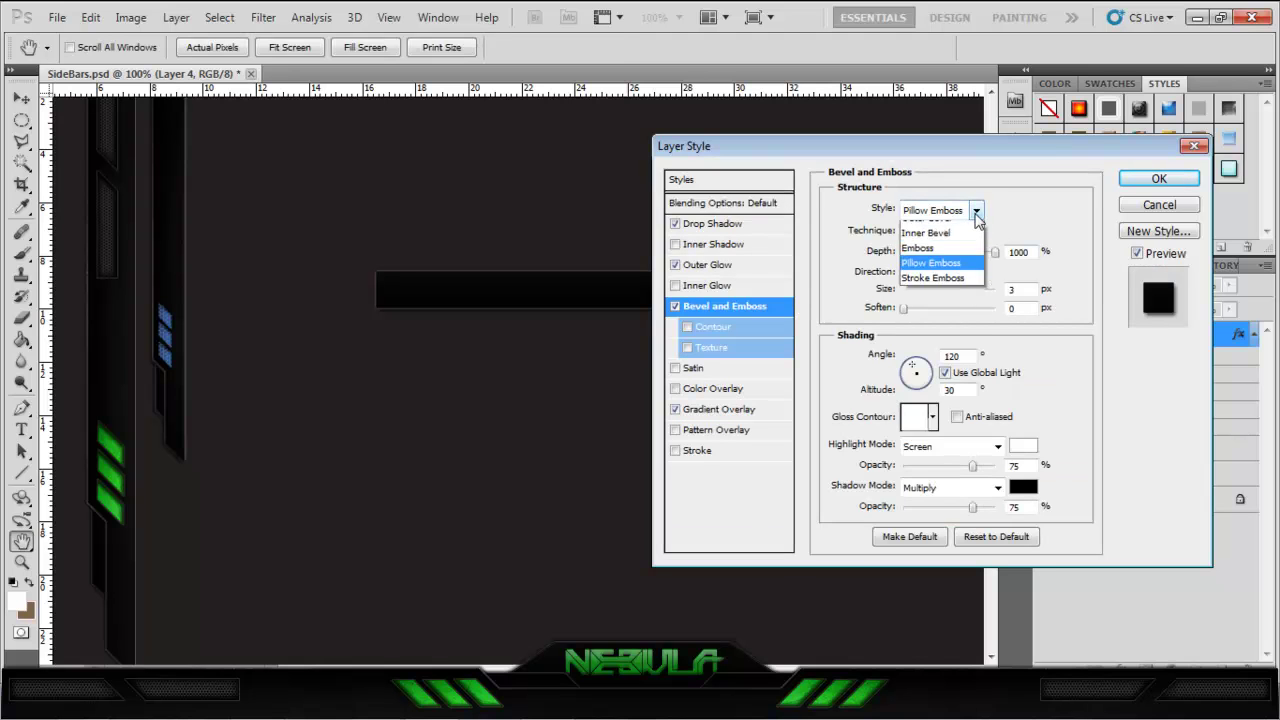
left_click(976, 210)
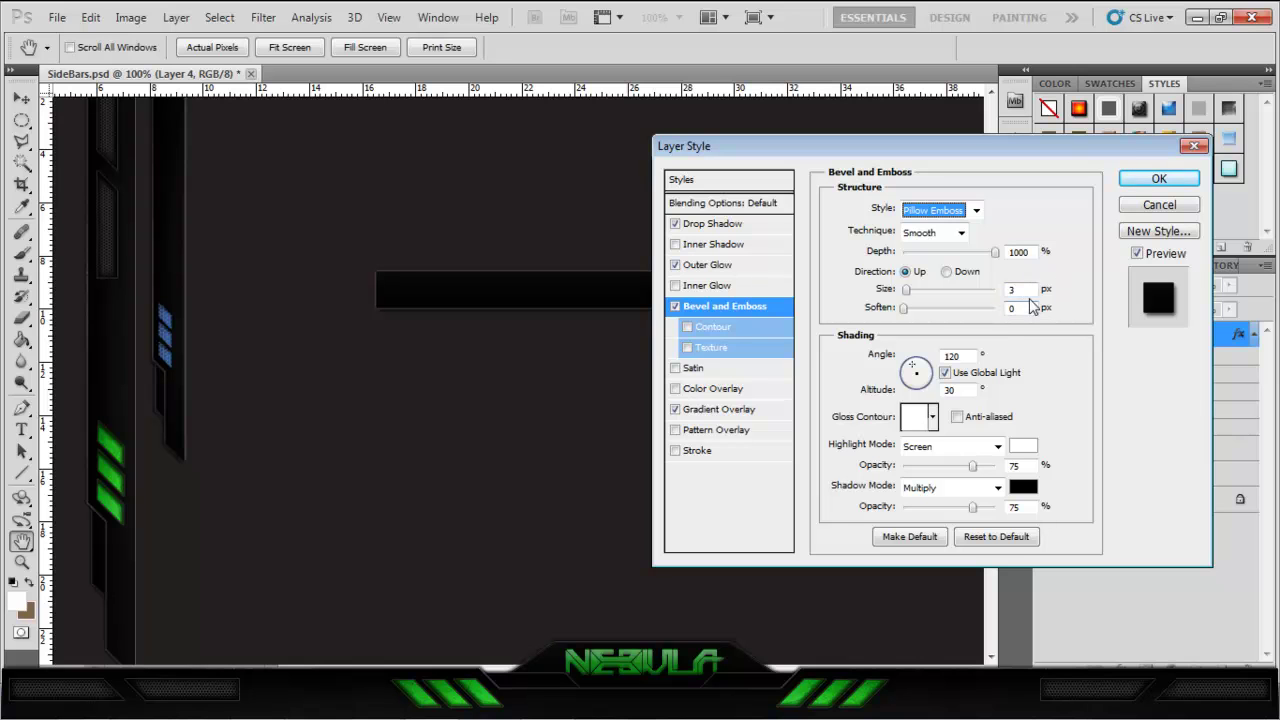
left_click(1157, 180)
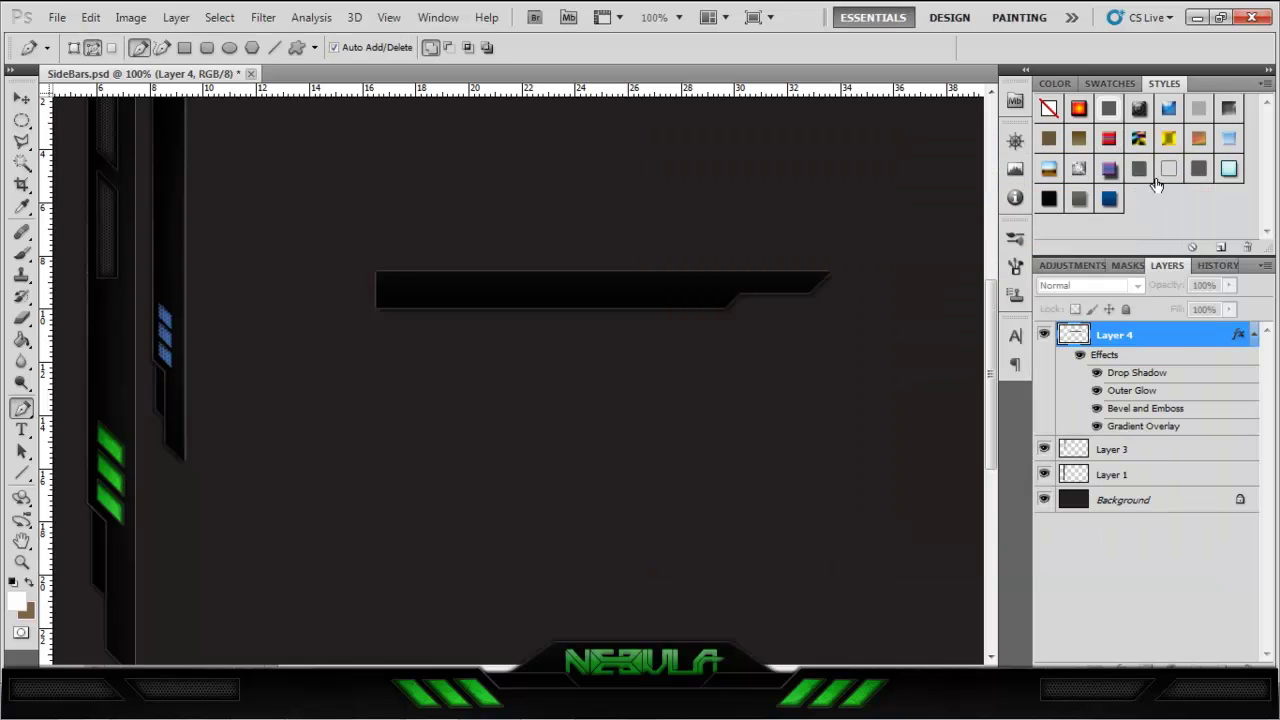
Step: Open the New Style dialog for the bar's layer effects and close it without saving a style
left_click(1224, 247)
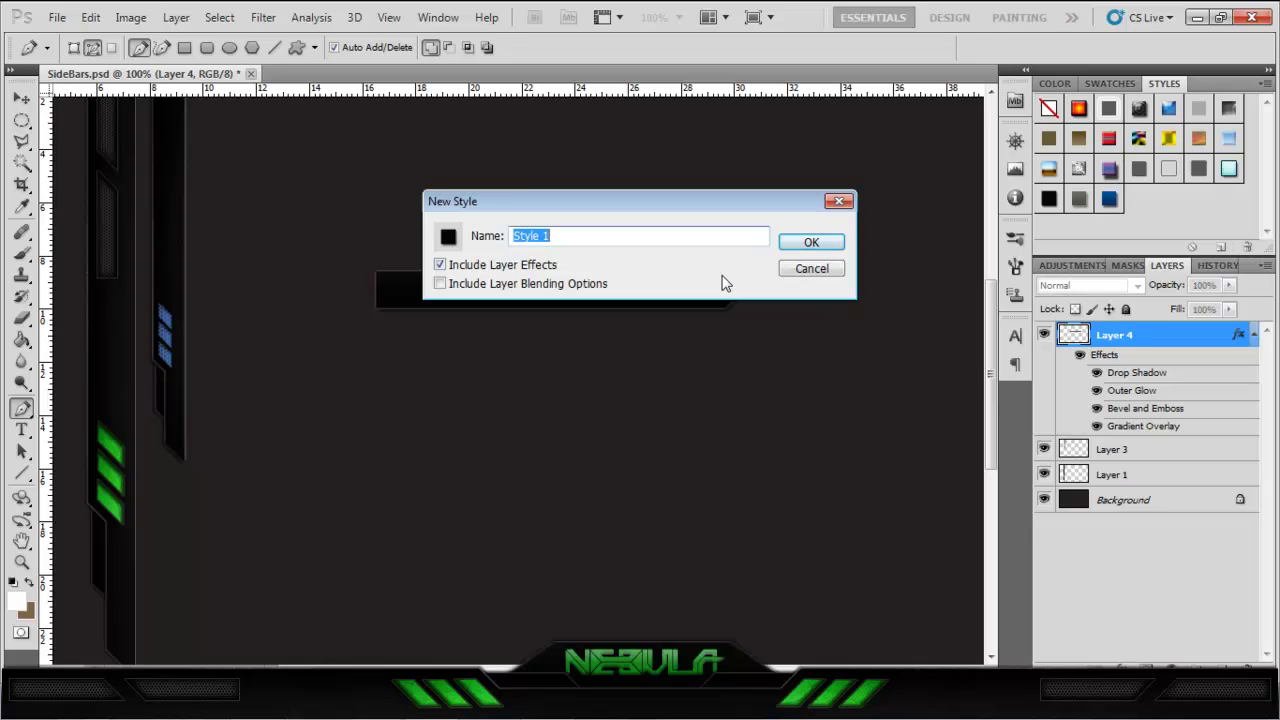
left_click(839, 201)
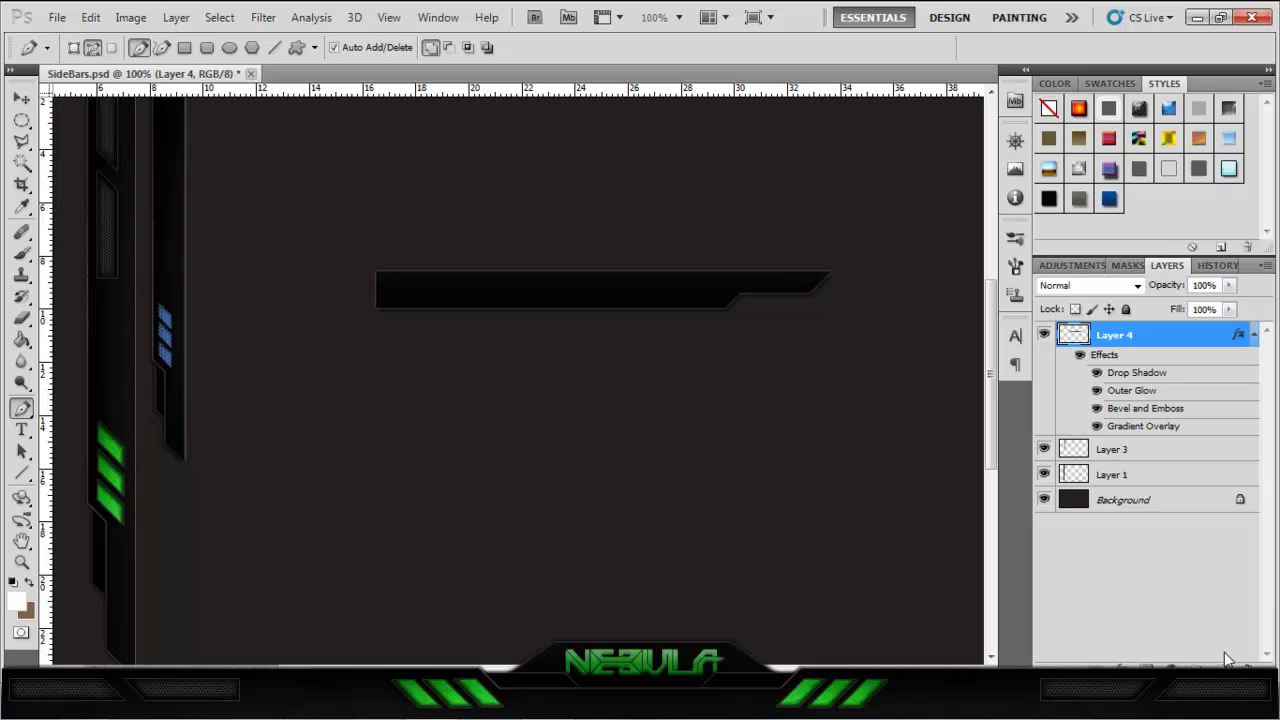
Step: Draw a small closed slanted path across the bar's stepped notch on a new layer placed directly beneath Layer 4
key("ctrl+shift+alt+n")
left_click_drag(1188, 342, 1201, 465)
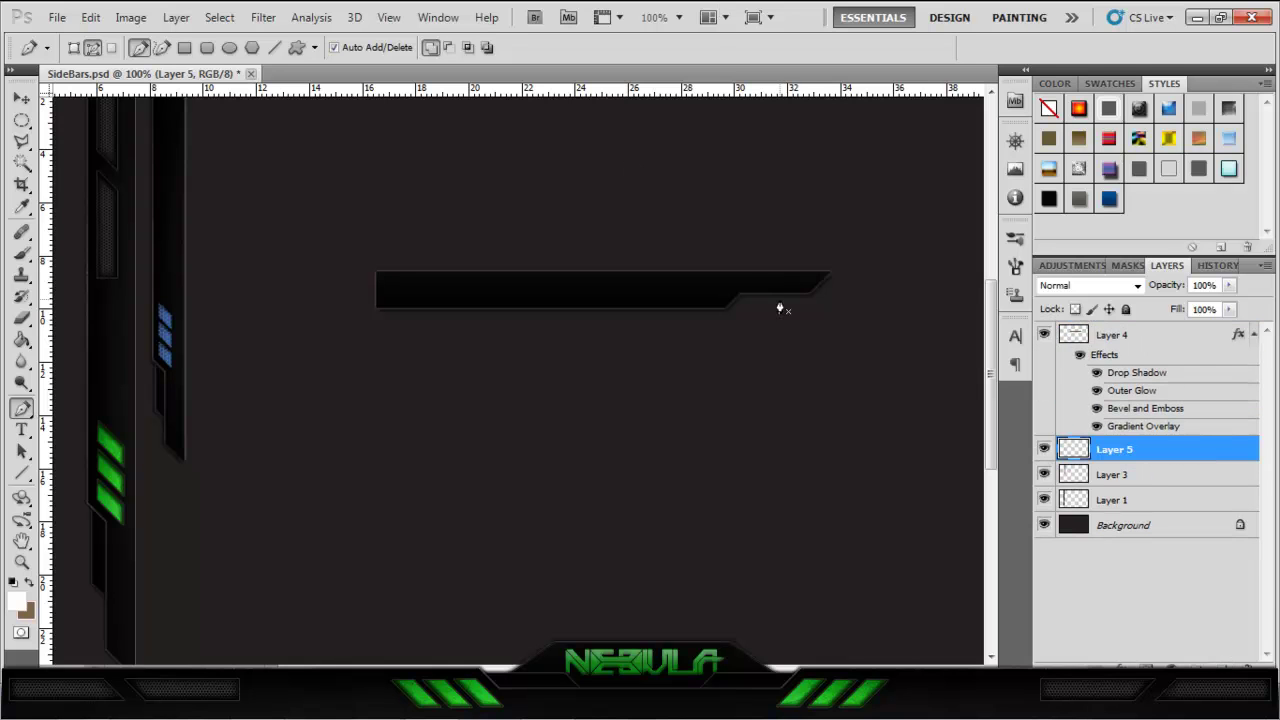
key("ctrl+plus")
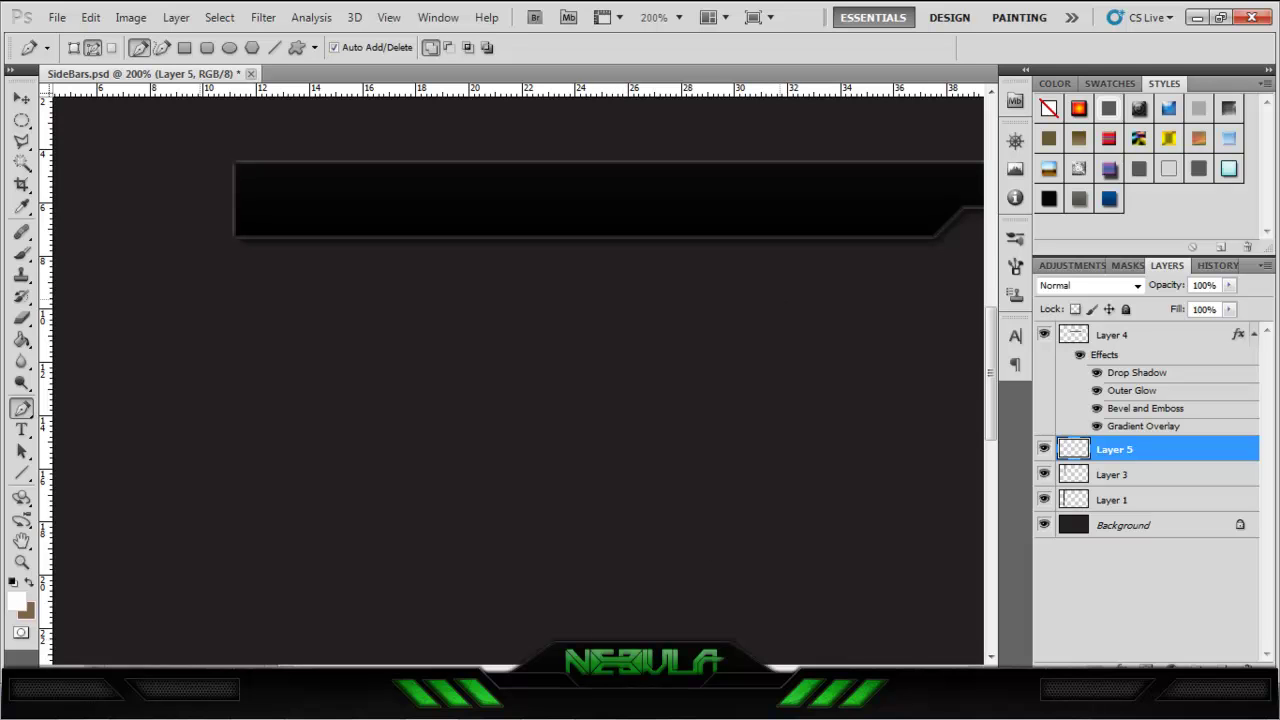
scroll(657, 371, "right", 10)
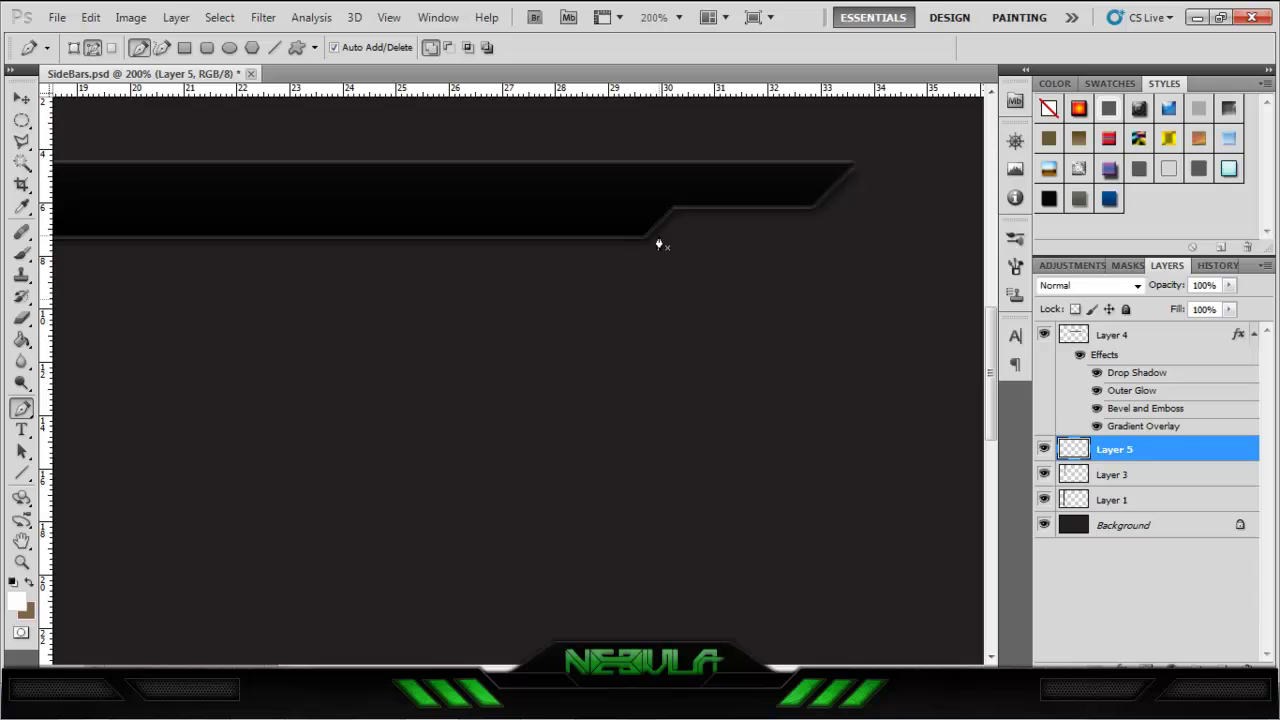
left_click(636, 218)
left_click(776, 230, "shift")
left_click(777, 188, "shift")
left_click(797, 196, "shift")
left_click(642, 196, "shift")
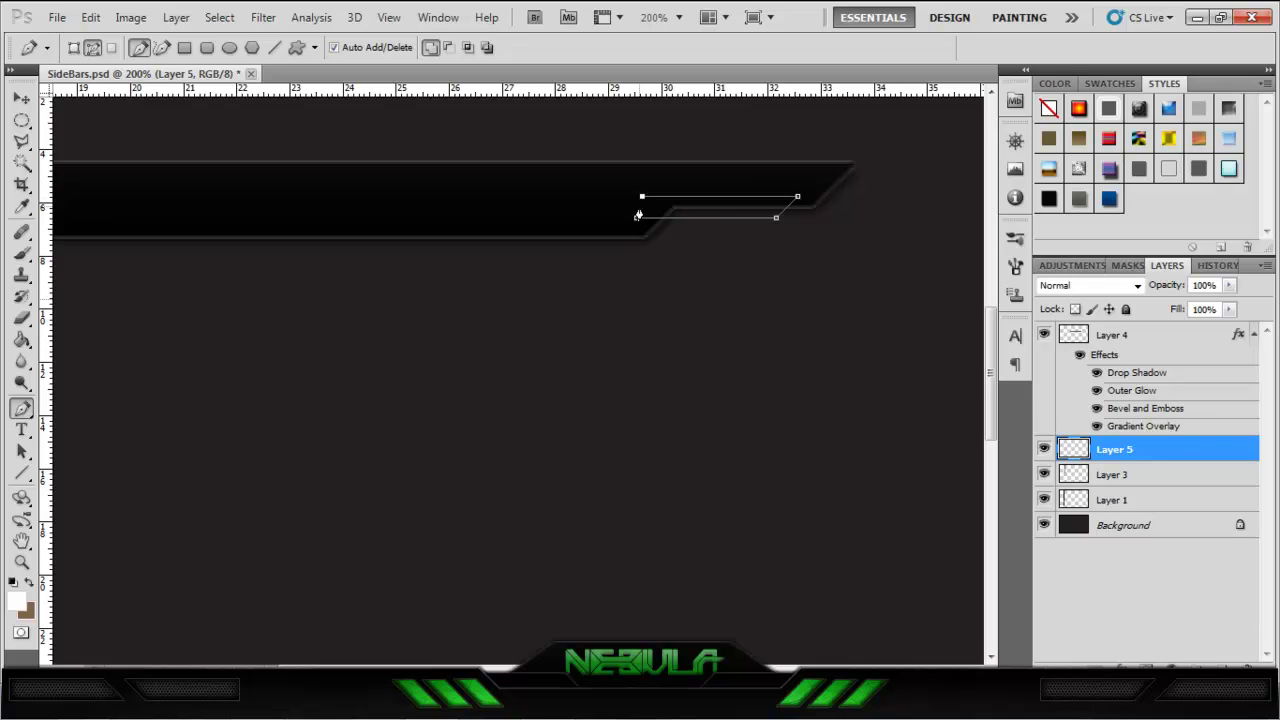
left_click(637, 216)
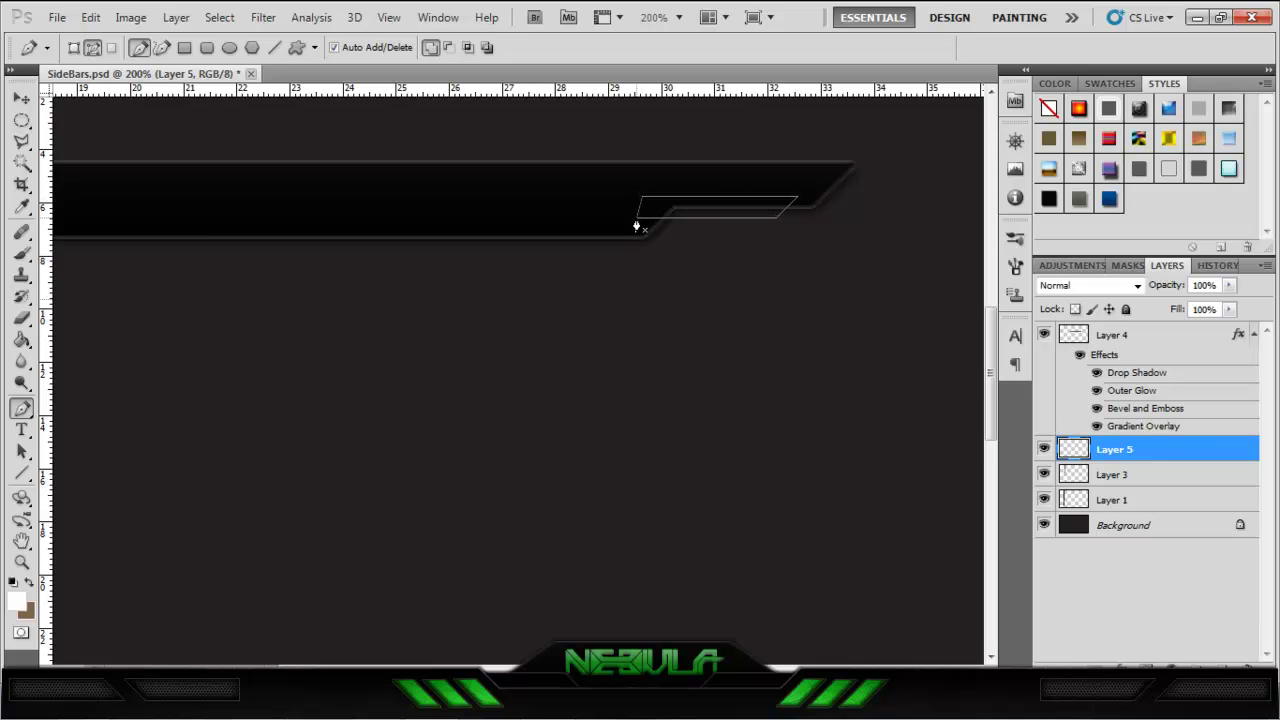
Step: Fill the small slanted path on Layer 5 at 100% opacity in Normal mode and delete the path
right_click(751, 214)
left_click(830, 321)
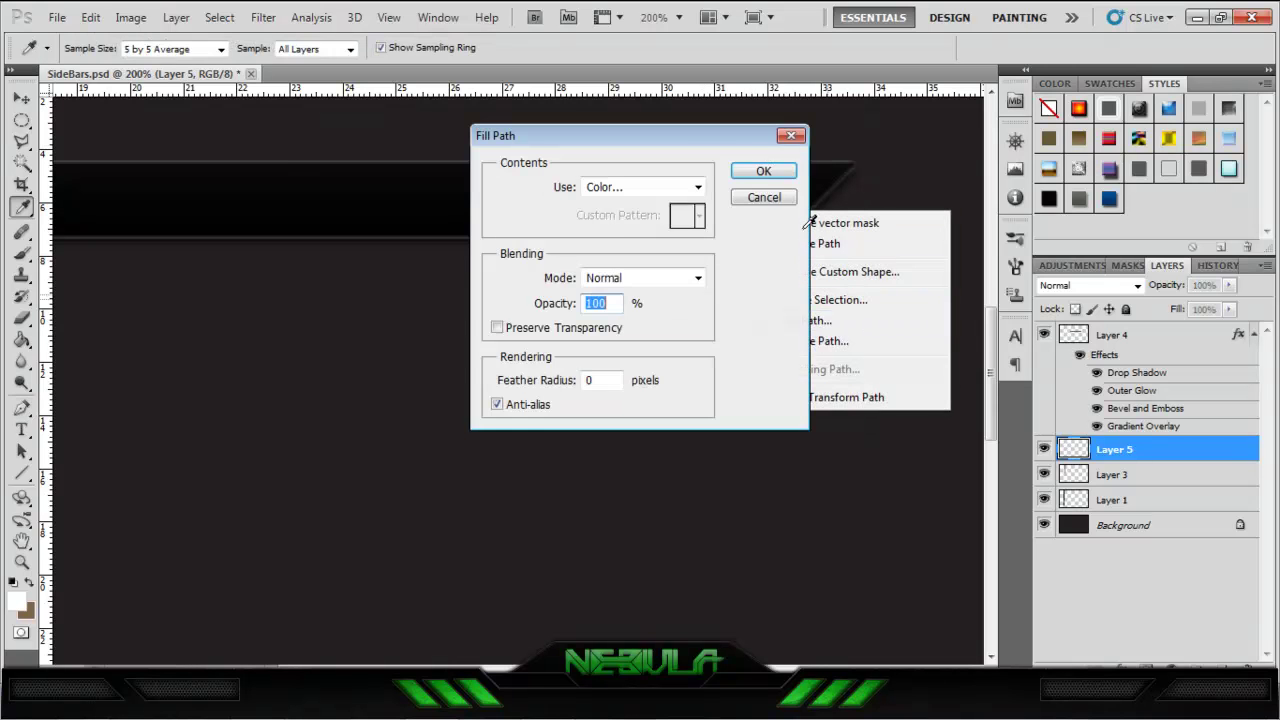
left_click(766, 171)
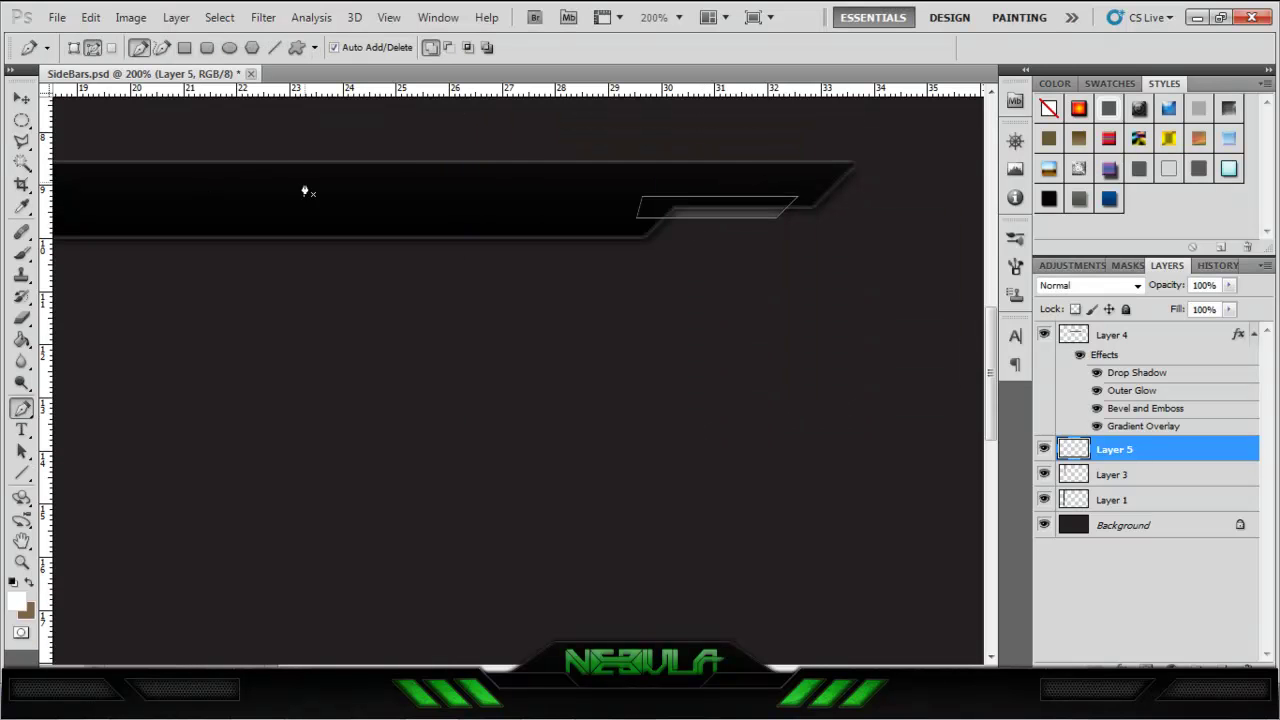
right_click(665, 210)
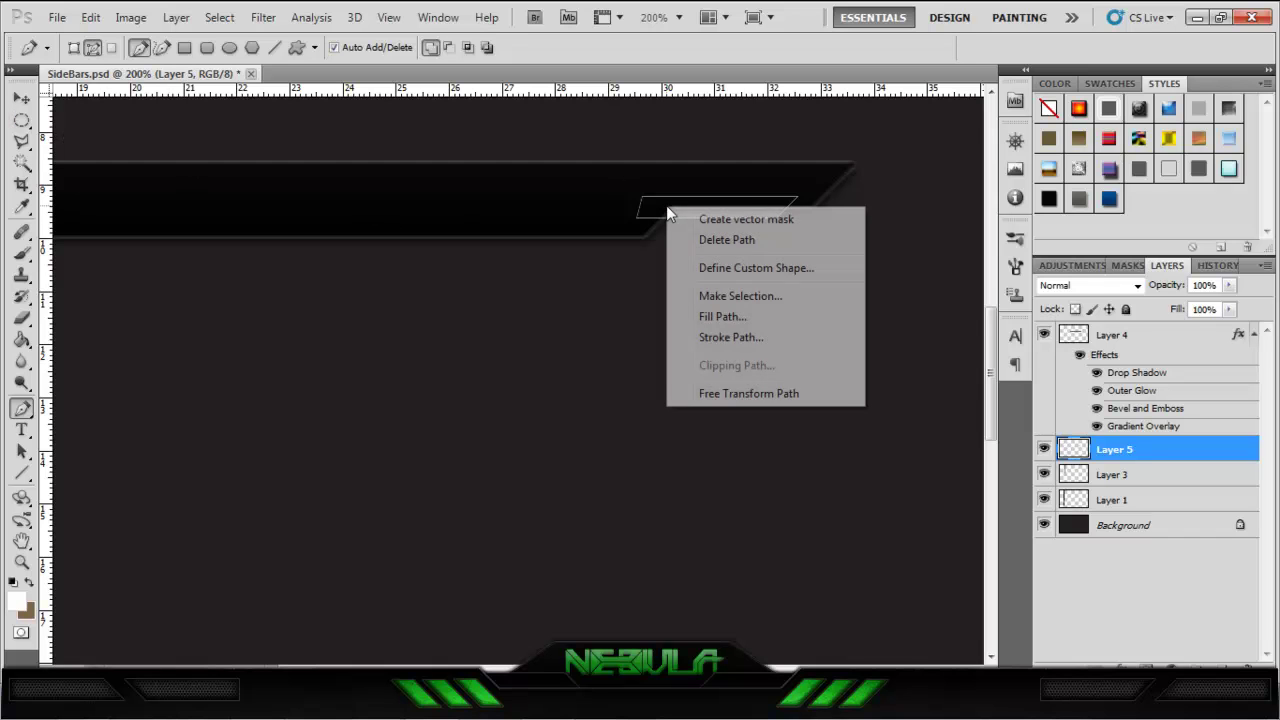
left_click(727, 243)
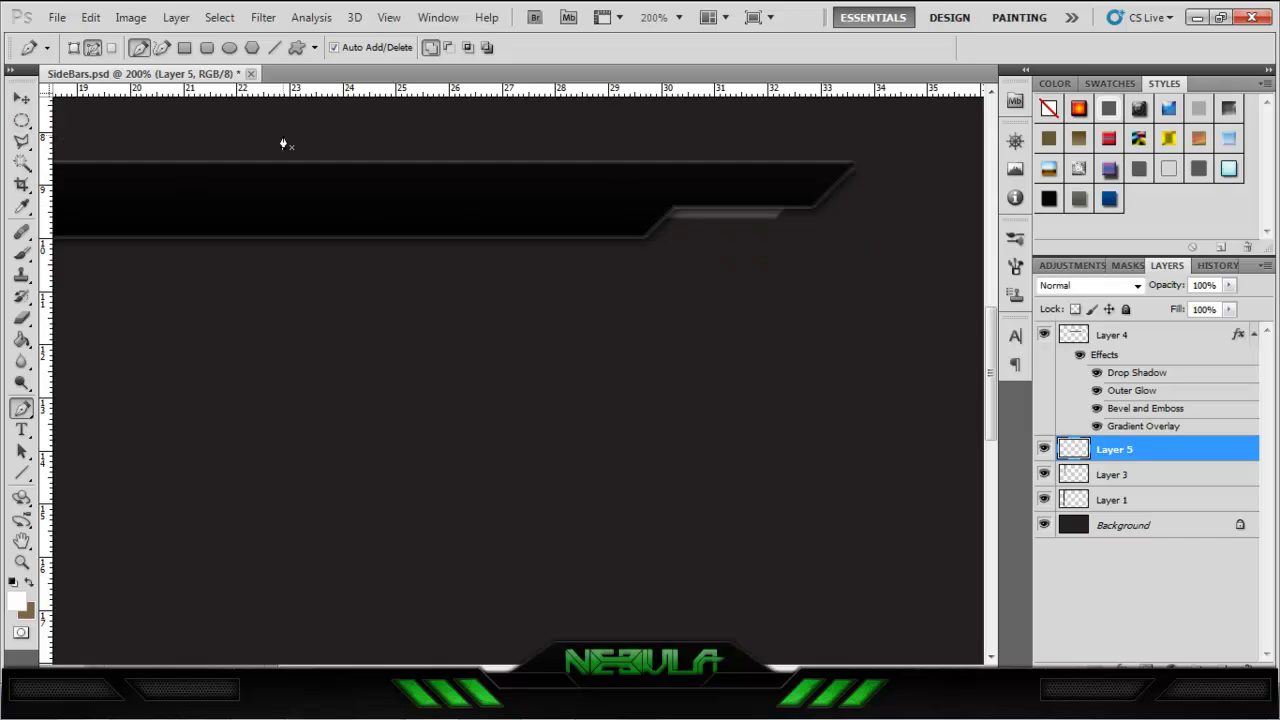
Step: Nudge the small slanted shape down and slightly left into the bar's notch, and apply the black style preset to it
left_click(20, 96)
left_click_drag(716, 223, 711, 233)
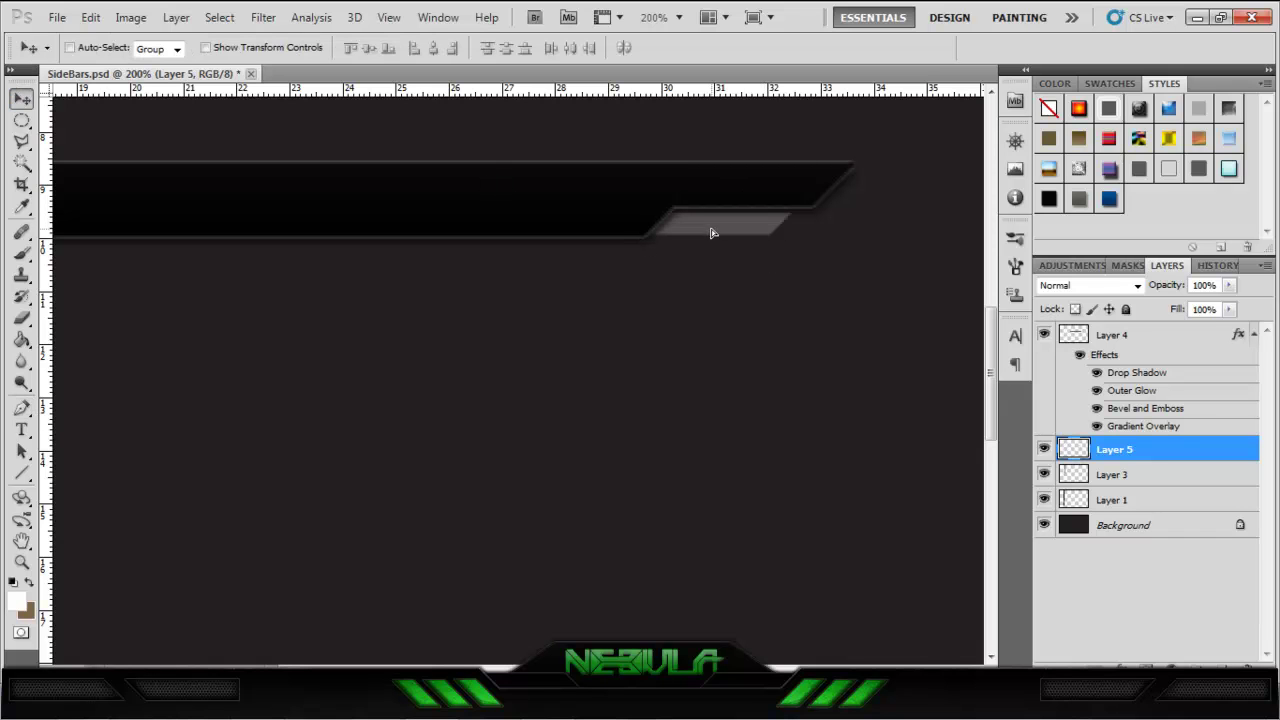
key("ctrl+z")
key("Down")
key("Down")
key("Down")
key("Down")
key("Down")
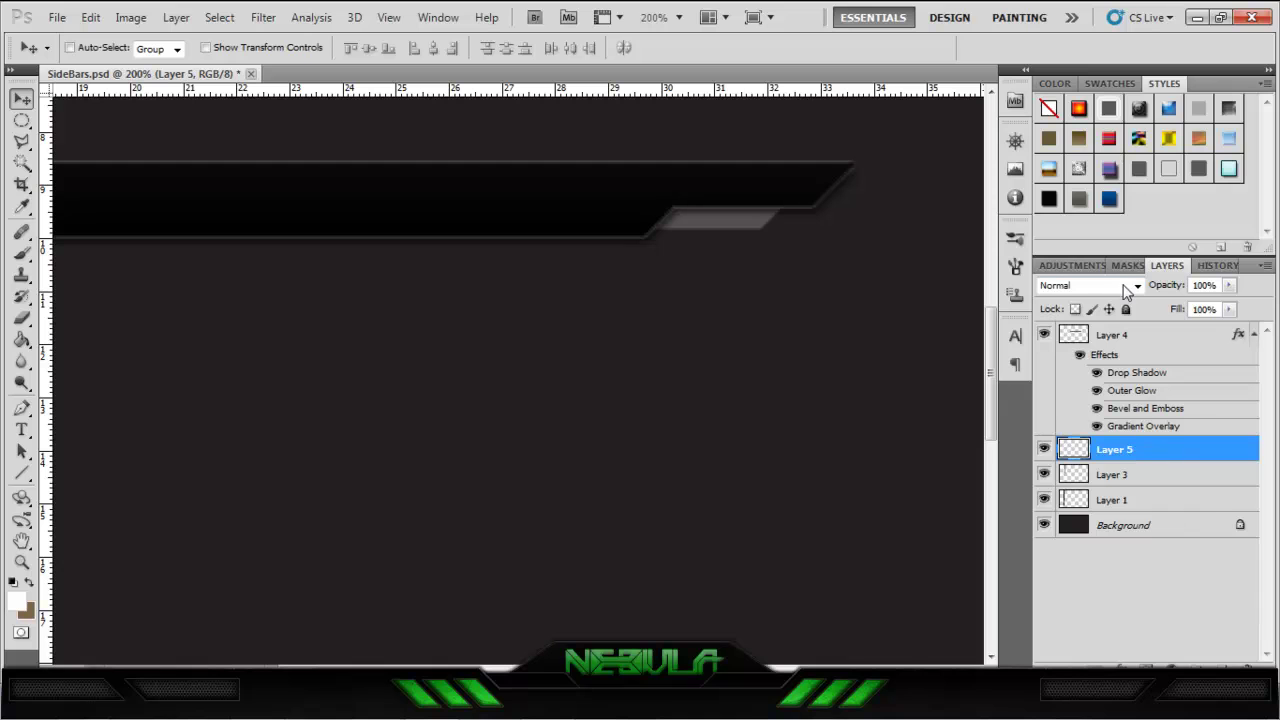
left_click(1048, 200)
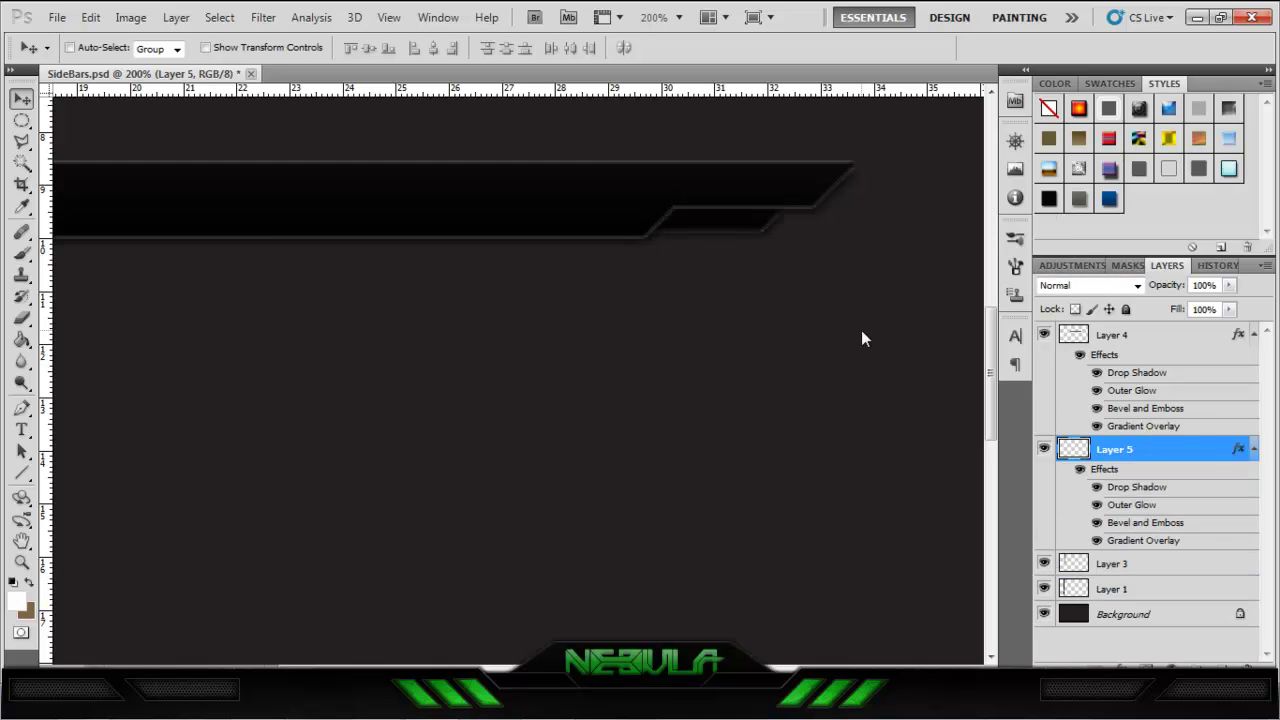
Step: Add a new layer directly above Layer 4 and activate the Pen tool for drawing inside the bar
key("ctrl+minus")
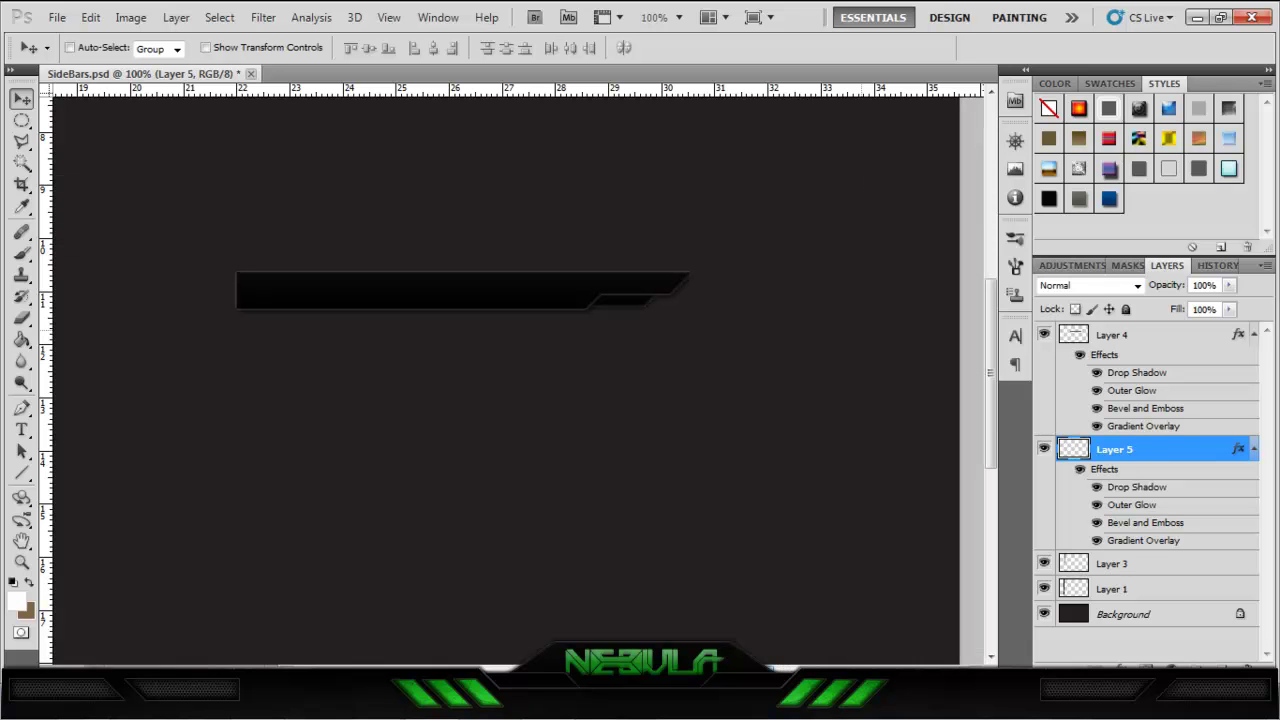
scroll(405, 484, "left", 5)
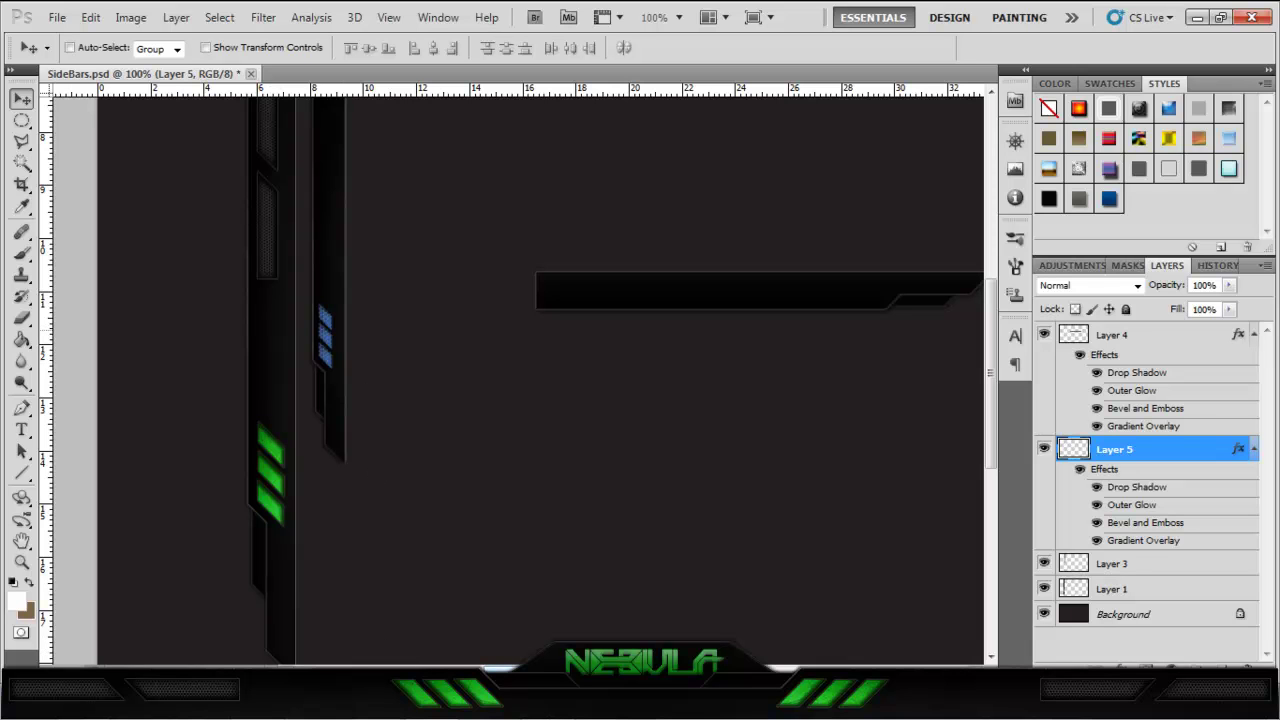
scroll(510, 373, "right", 3)
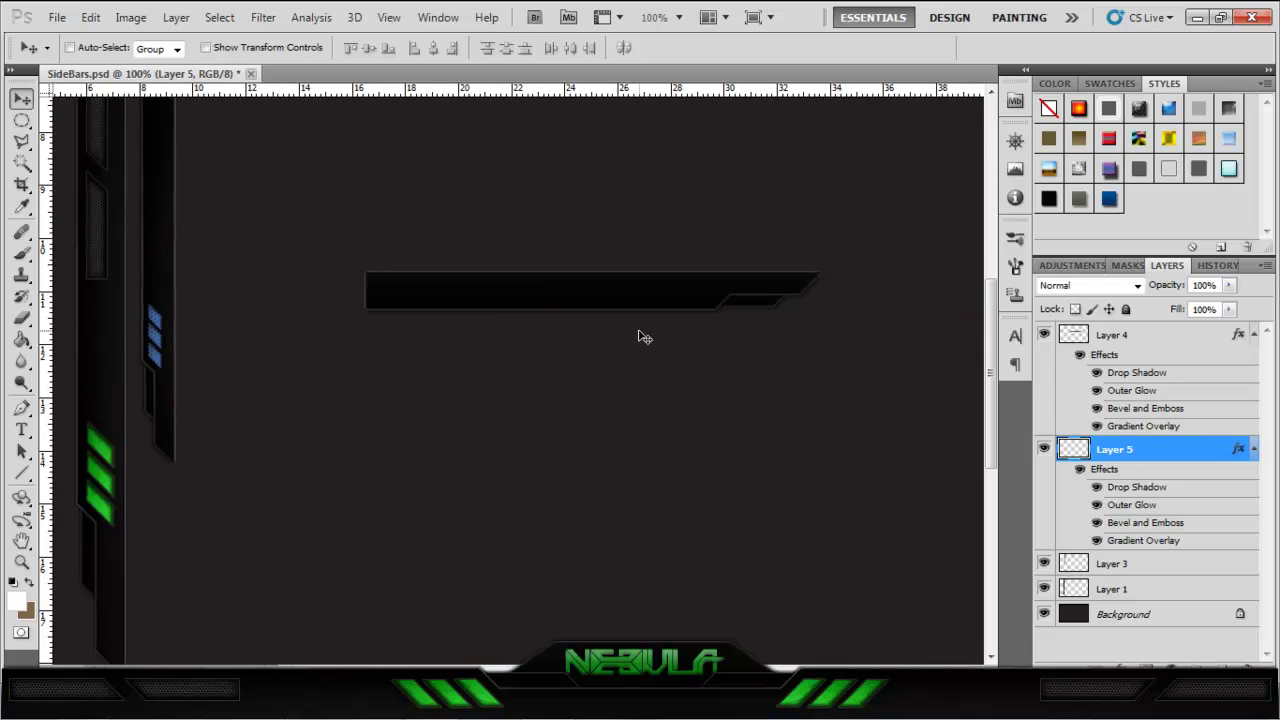
scroll(644, 337, "up", 2)
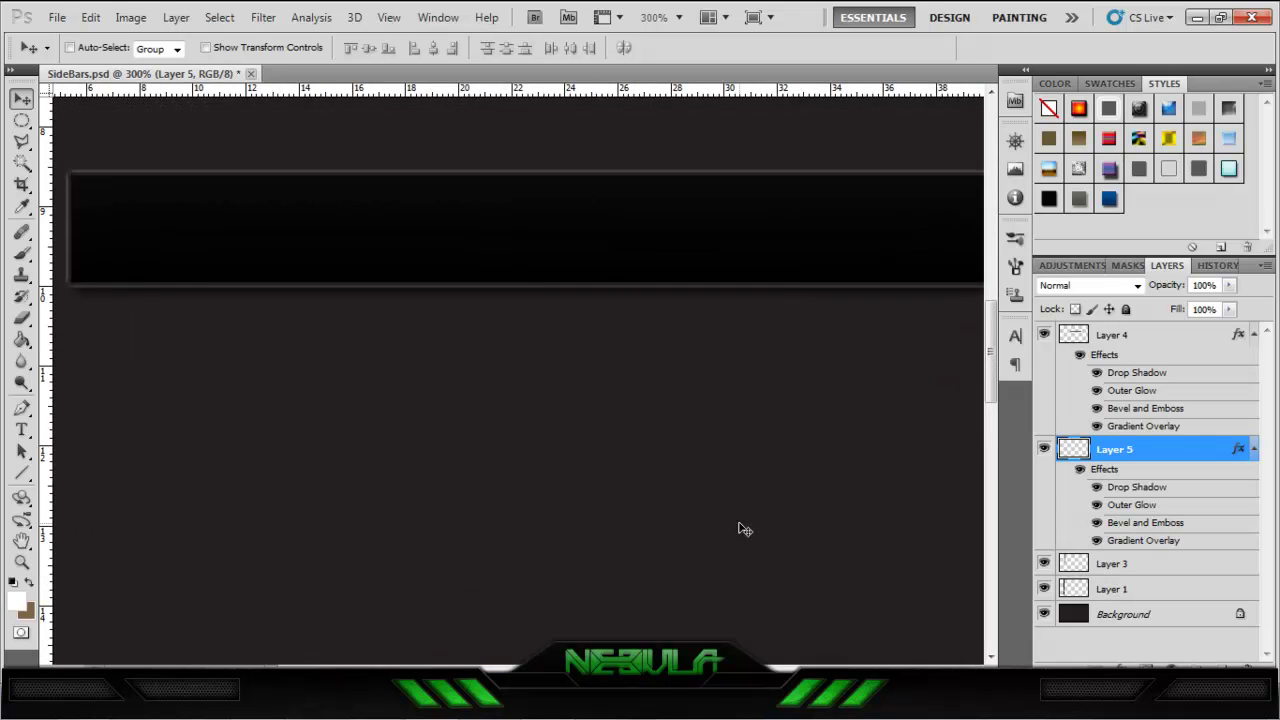
scroll(510, 373, "right", 5)
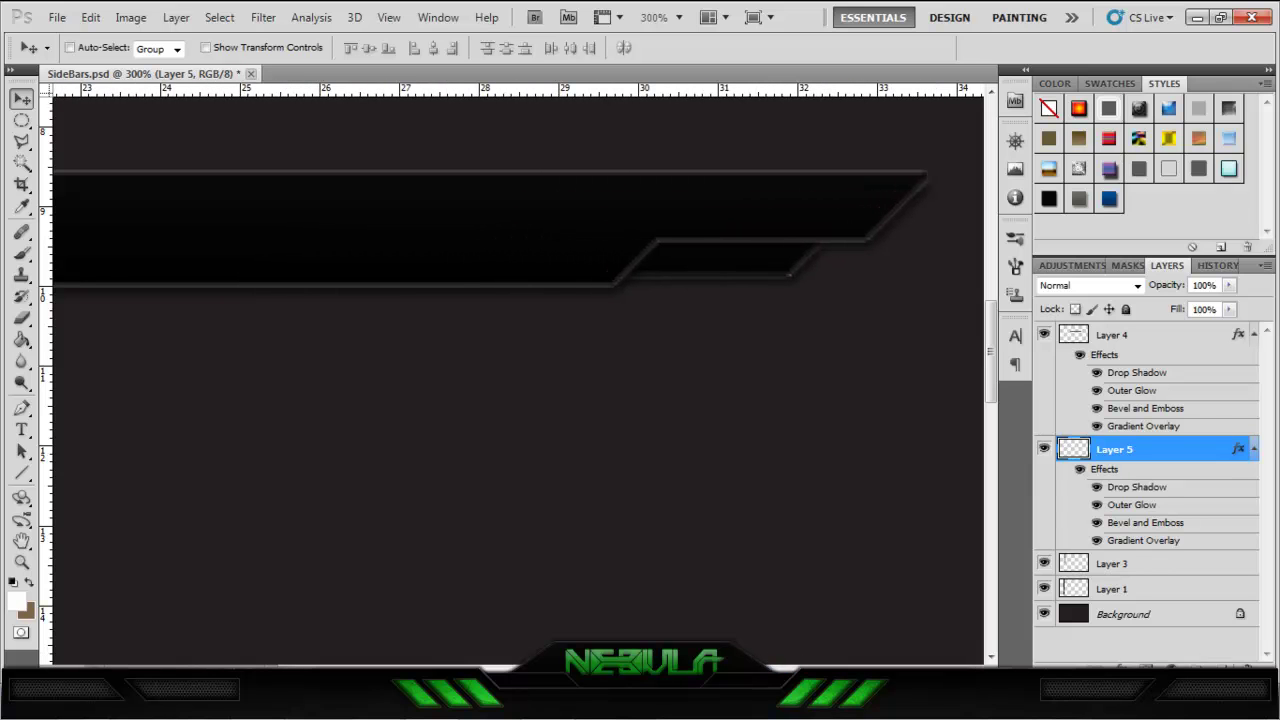
left_click(1150, 336)
key("ctrl+shift+alt+n")
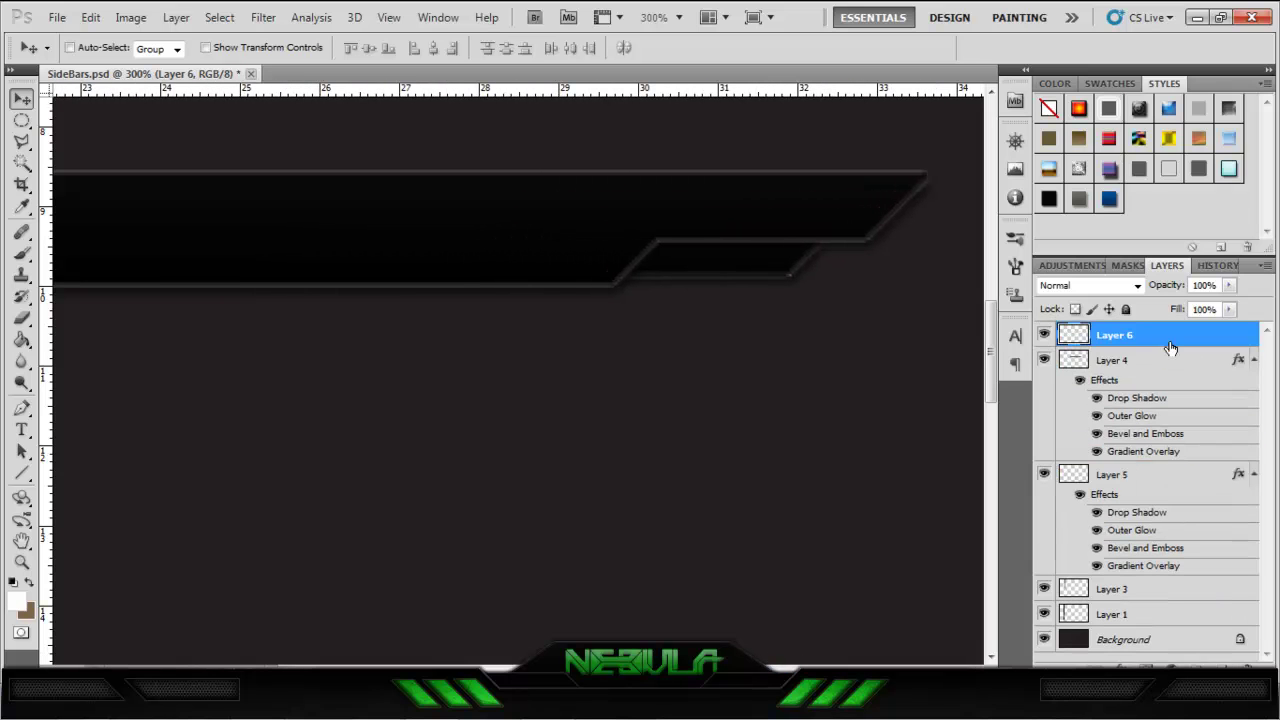
left_click(22, 408)
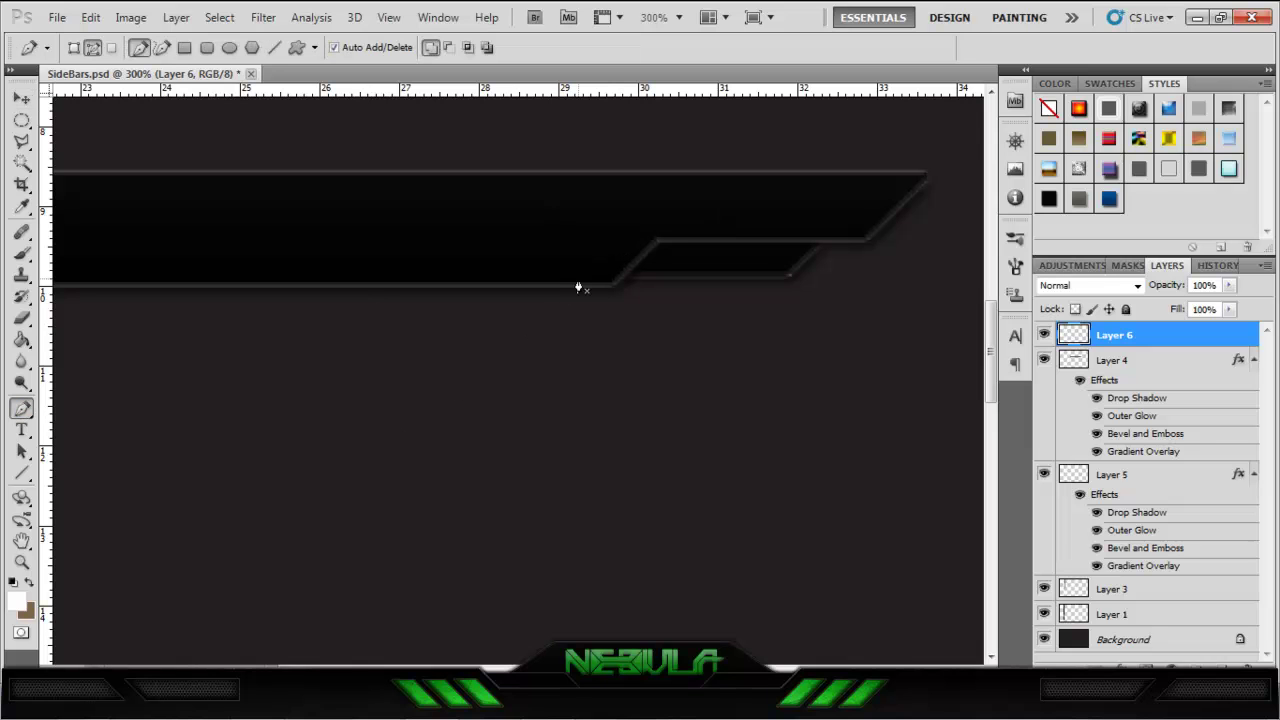
Step: Try a closed, partly curved triangular path below the bar's notch, and check its path options with Layer 6 selected
left_click(648, 255)
left_click_drag(413, 335, 479, 352)
left_click(723, 410)
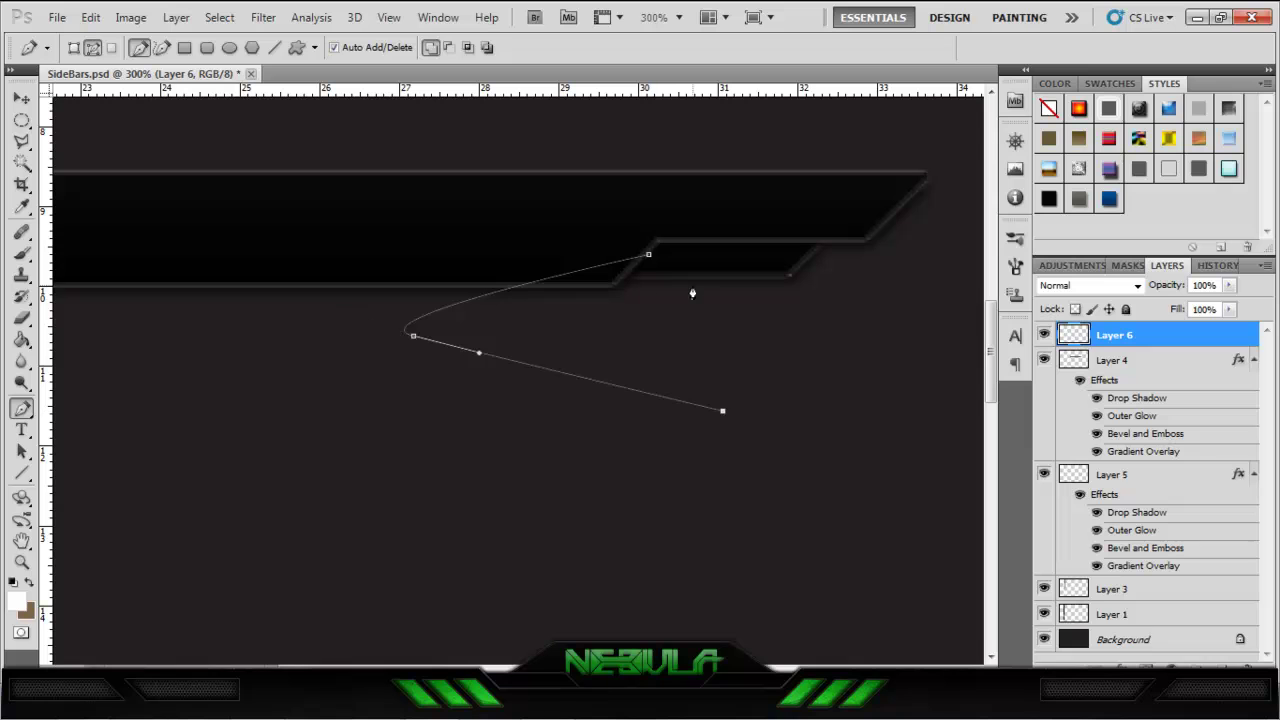
left_click(648, 256)
left_click(1160, 358)
left_click(1146, 335)
left_click(1120, 360)
left_click(1110, 334)
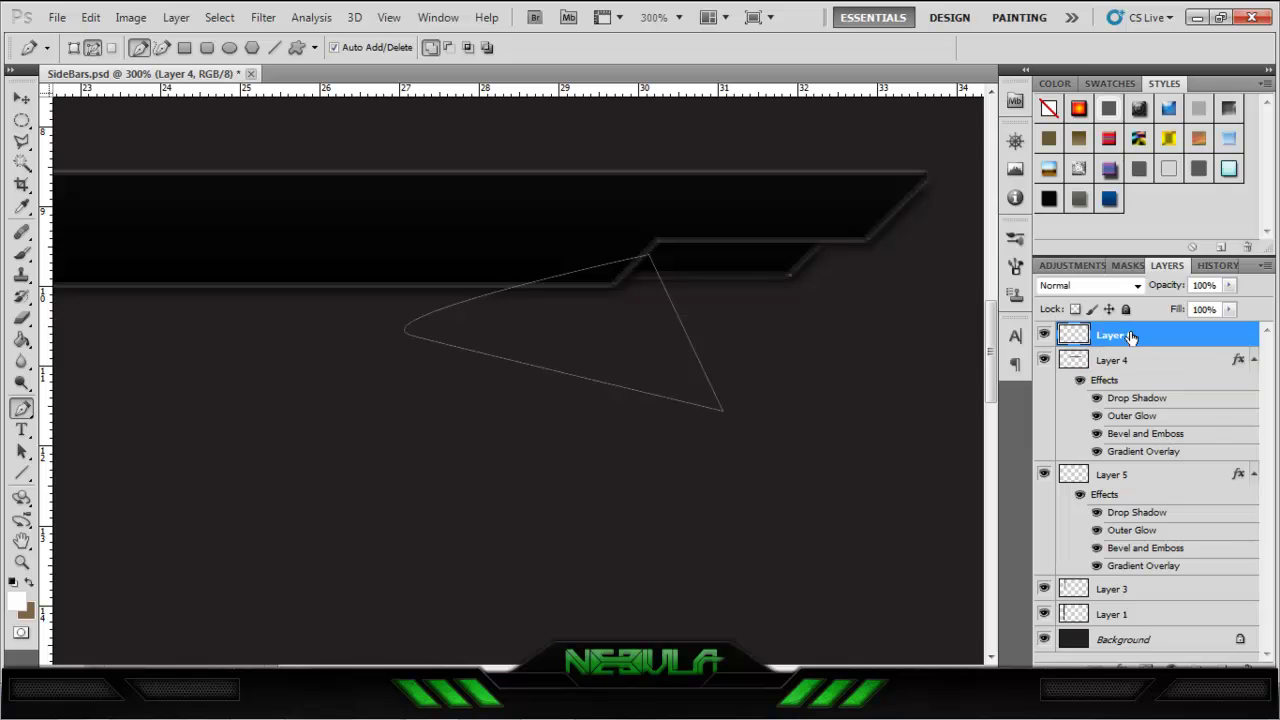
left_click(1045, 334)
left_click(1045, 334)
right_click(558, 292)
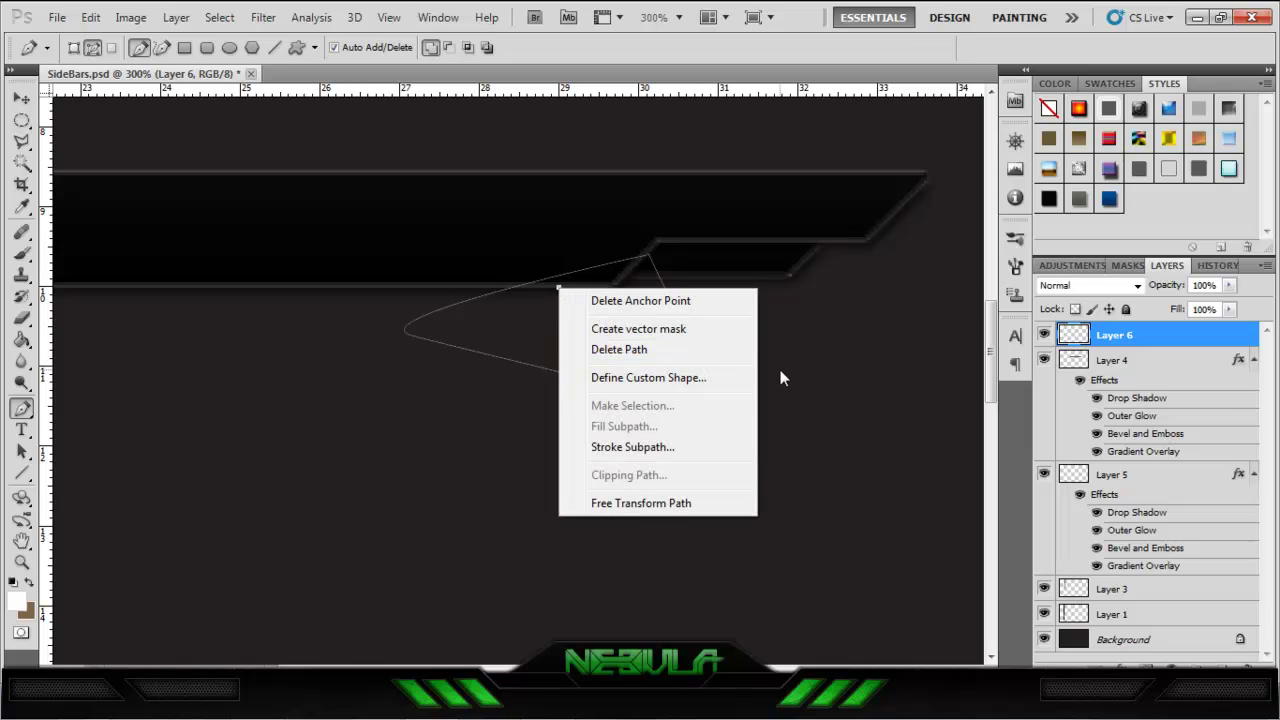
left_click(817, 366)
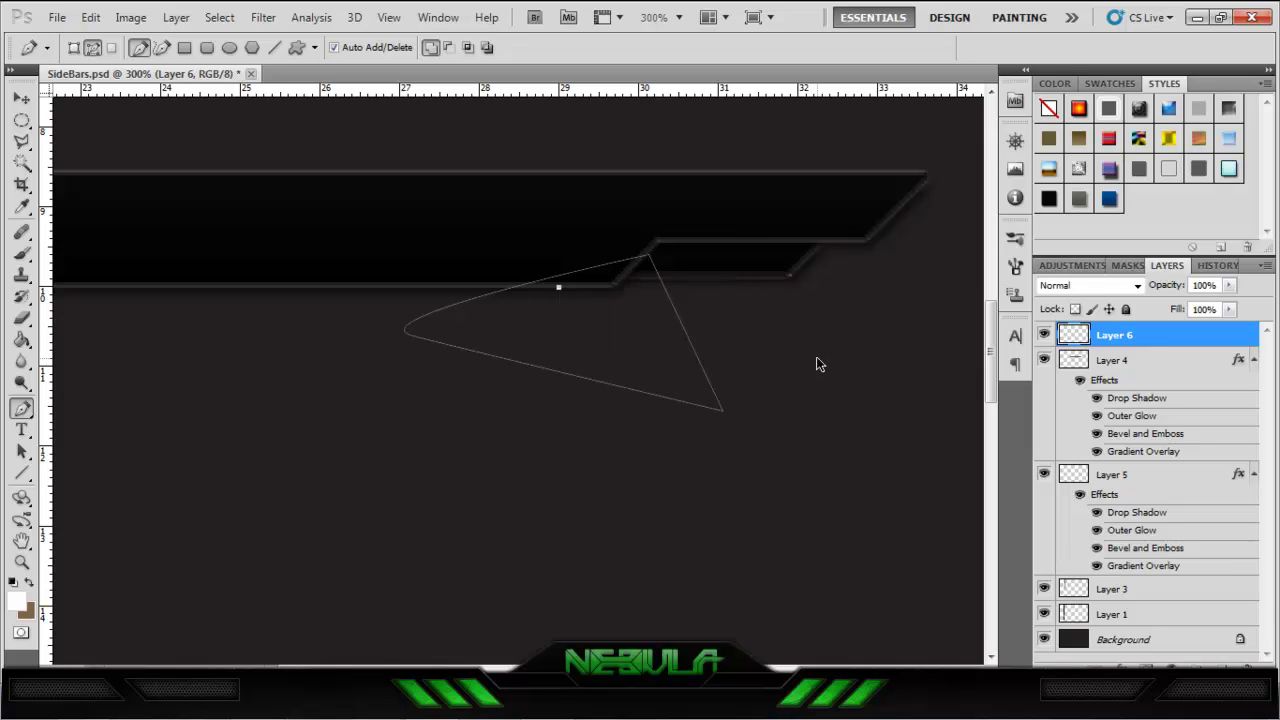
Step: Undo the curved triangular path point by point, keeping the new empty Layer 6 above Layer 4
key("ctrl+alt+z")
key("ctrl+alt+z")
key("ctrl+alt+z")
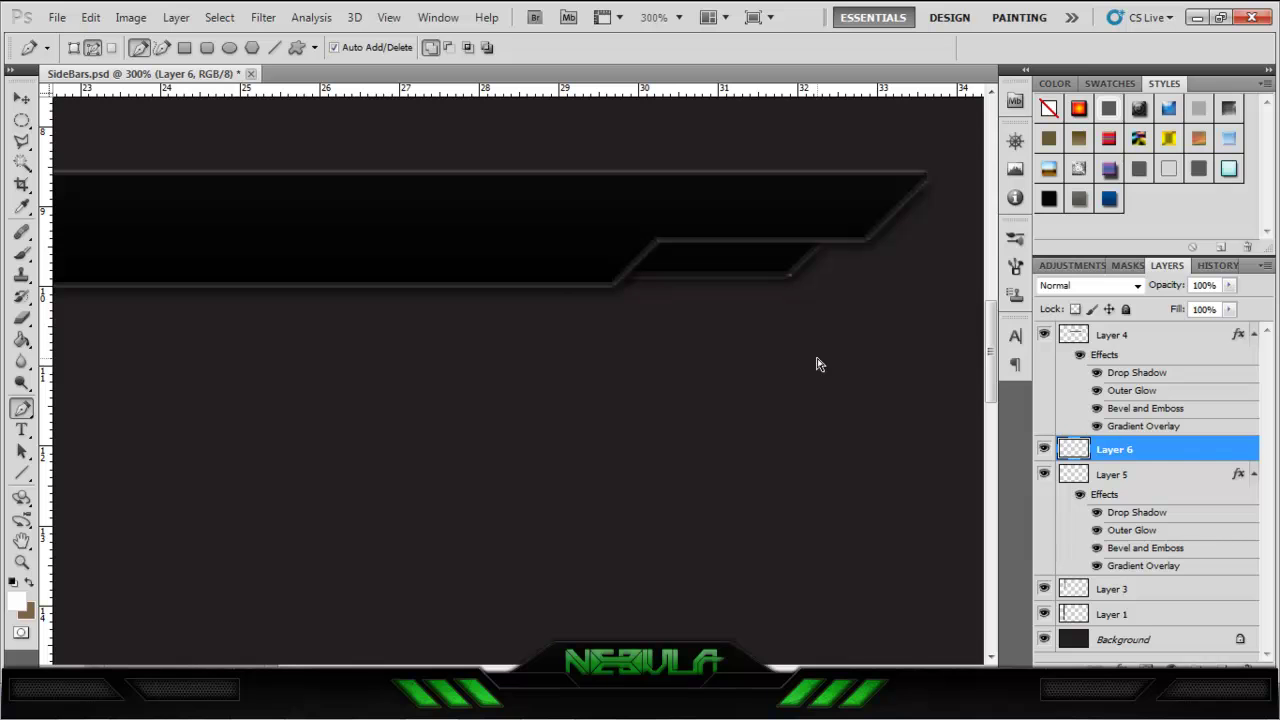
key("ctrl+shift+z")
key("ctrl+shift+z")
key("ctrl+alt+z")
key("ctrl+alt+z")
key("ctrl+alt+z")
key("ctrl+alt+z")
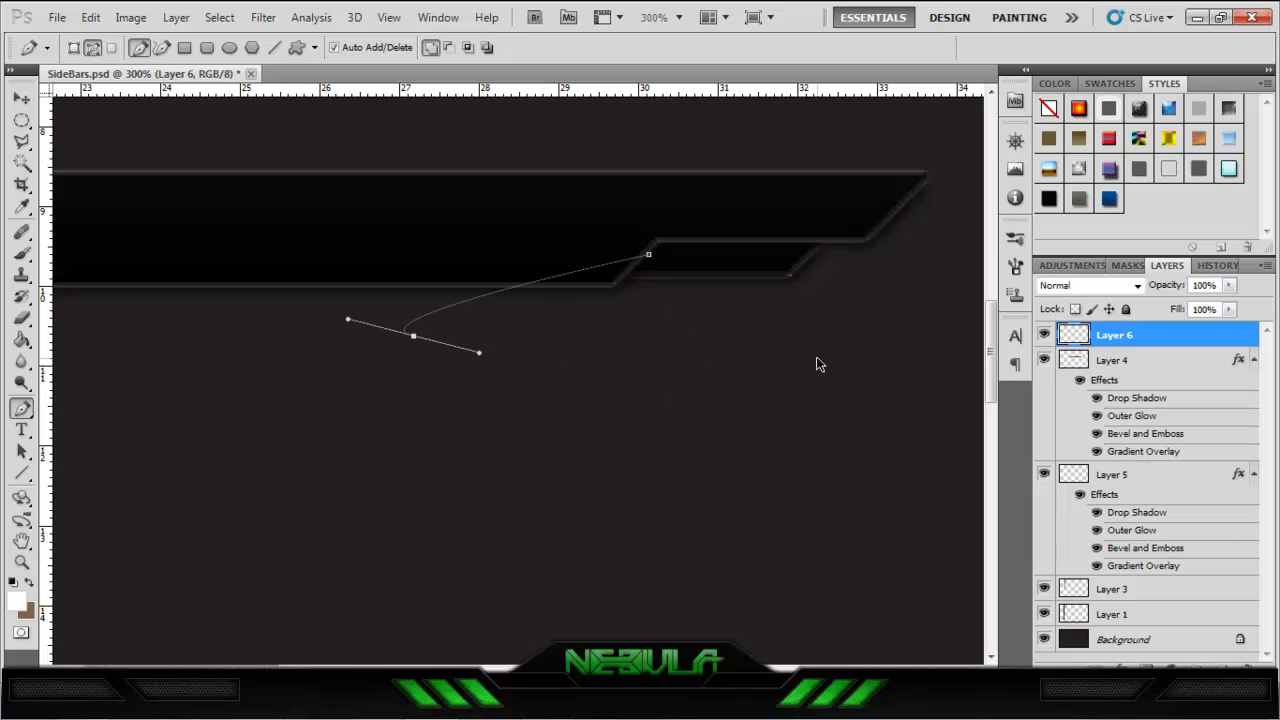
key("ctrl+alt+z")
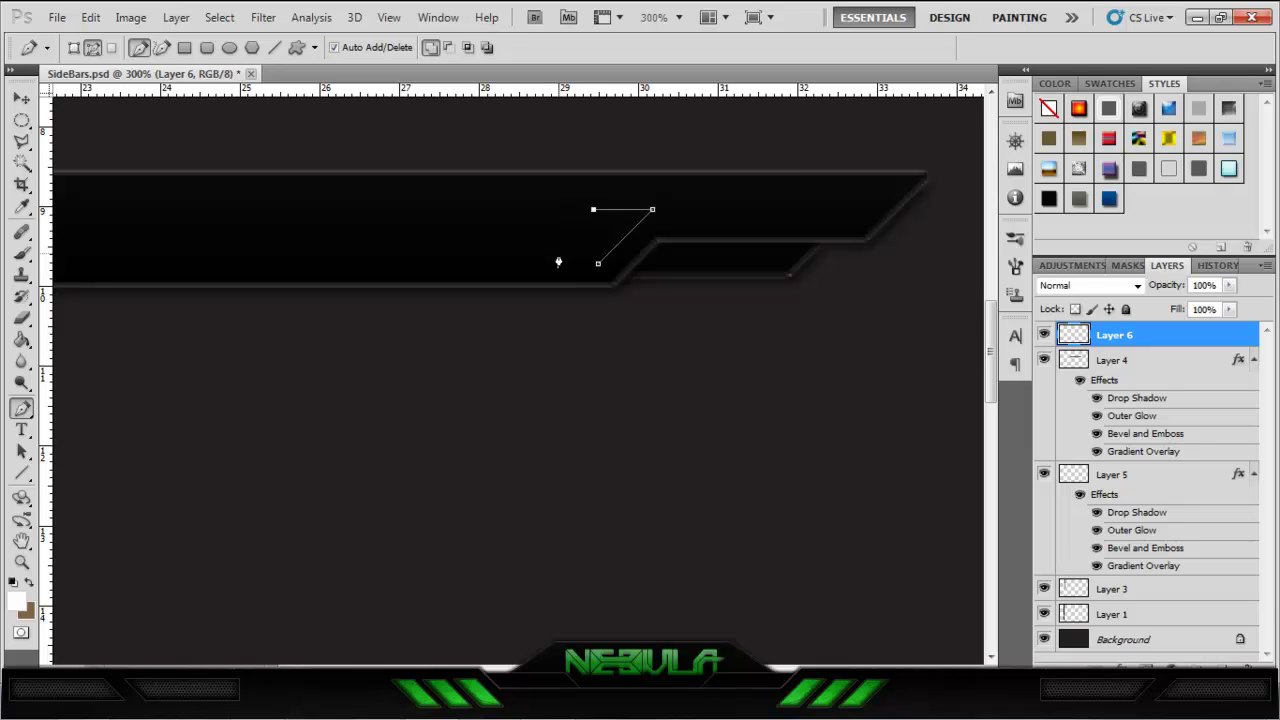
Step: Keep the three placed corners of the slanted path inside the bar and show the grid over the canvas
key("BackSpace")
key("ctrl+z")
key("ctrl+z")
left_click(388, 17)
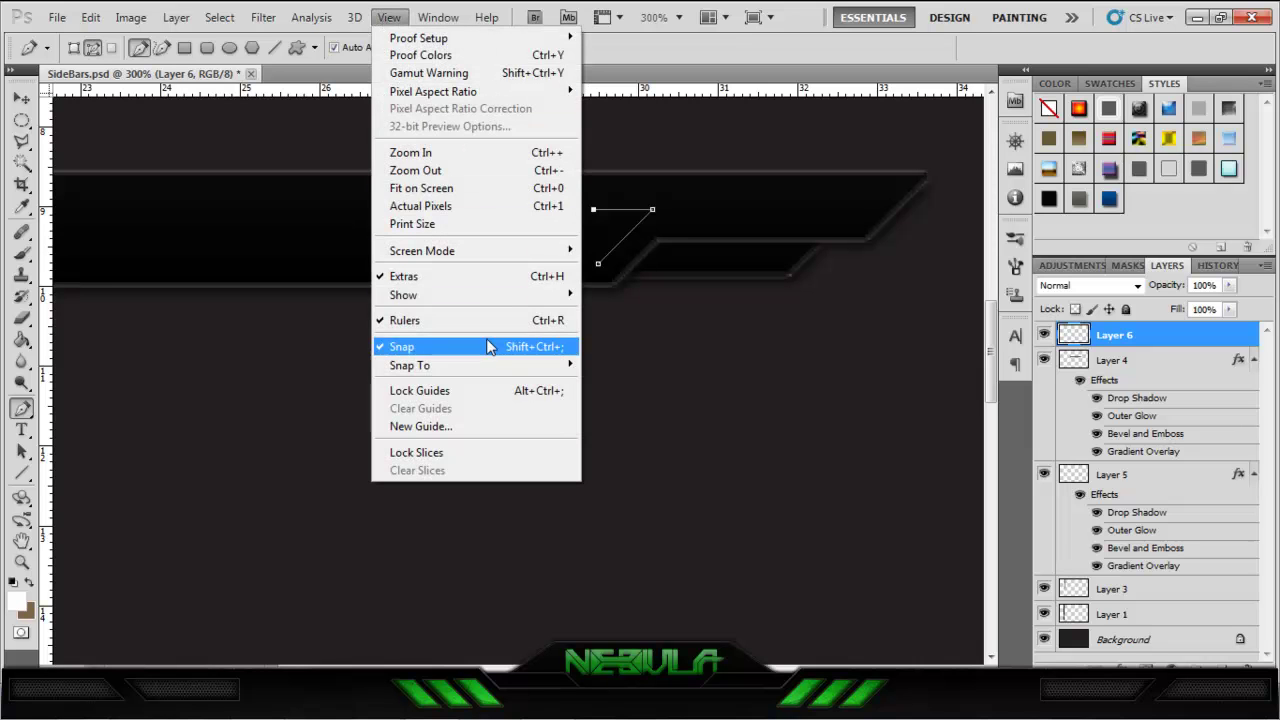
mouse_move(484, 302)
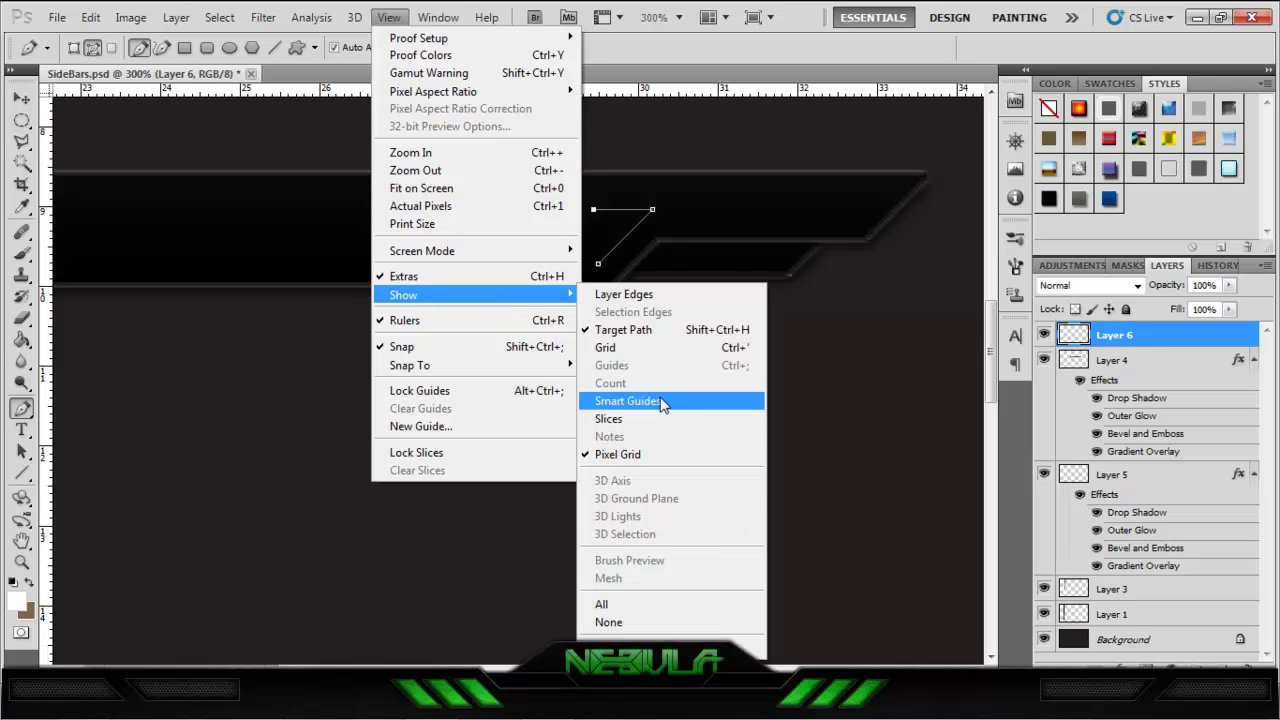
left_click(672, 352)
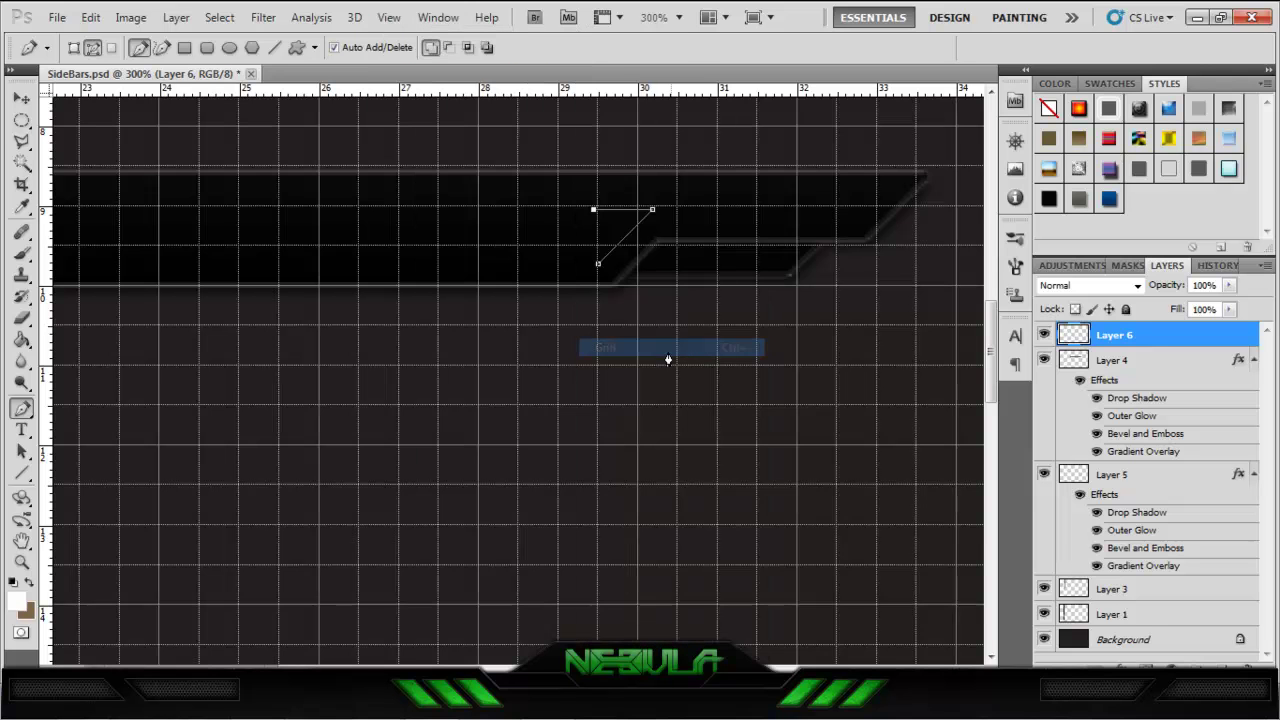
Step: Place the fourth corner of the slanted path level with its lower corner and close it into a parallelogram inside the bar
key("ctrl+plus")
key("ctrl+plus")
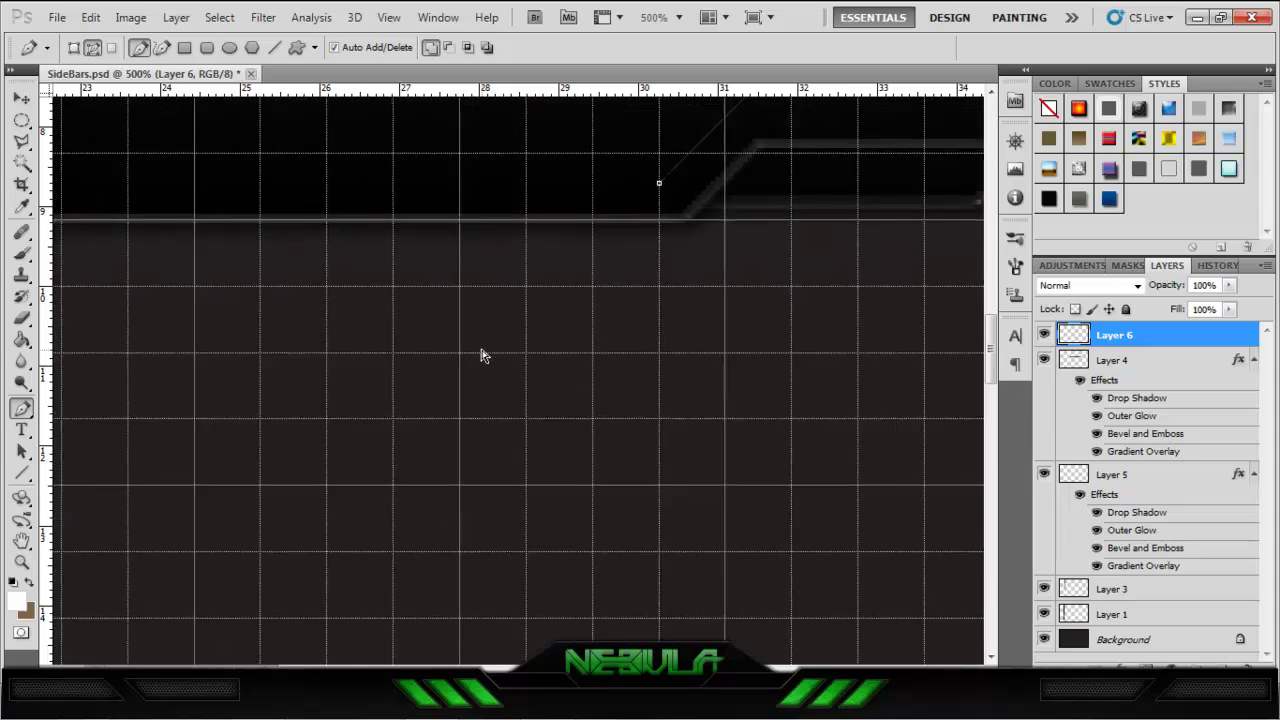
key("ctrl+plus")
scroll(453, 216, "up", 6)
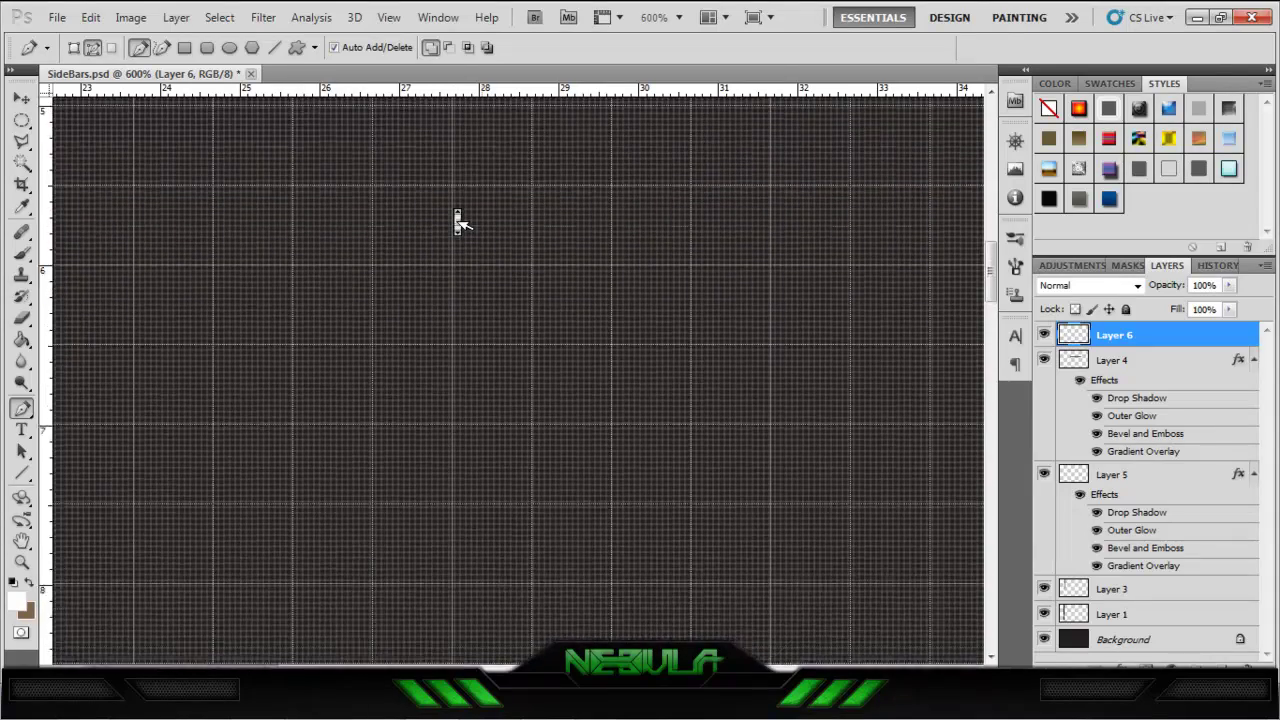
scroll(453, 216, "down", 3)
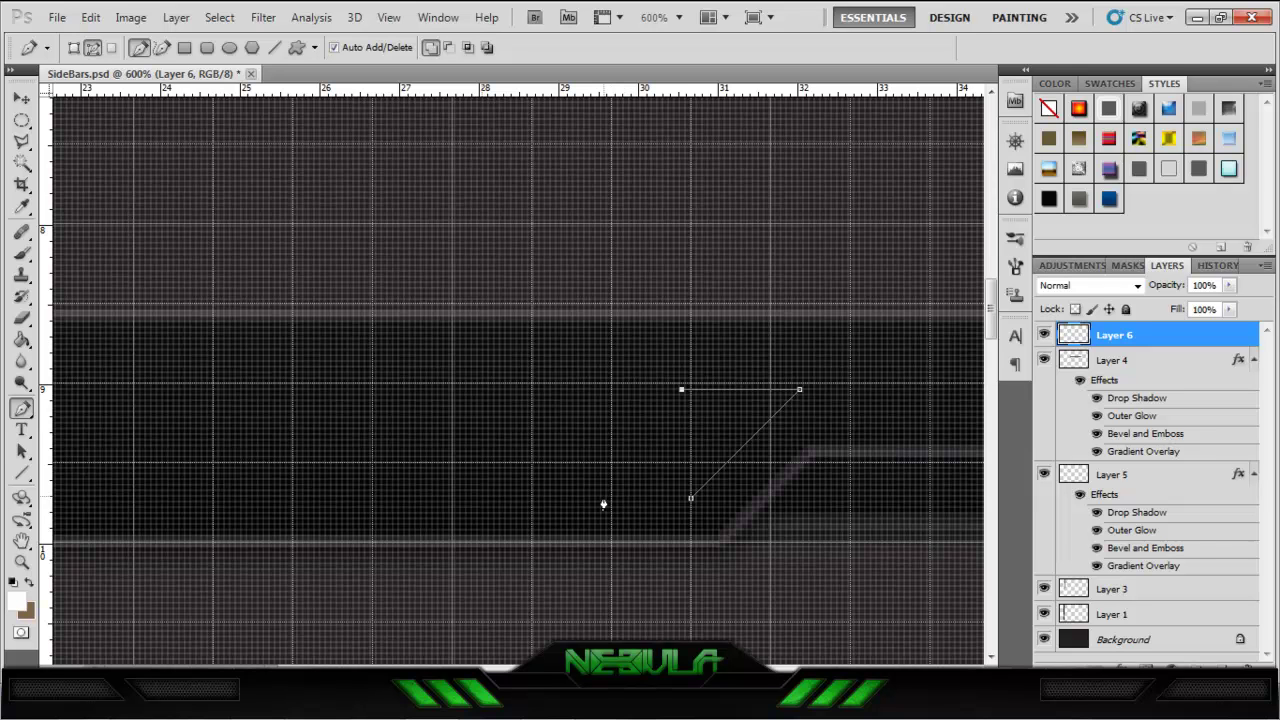
left_click(598, 471)
key("ctrl+z")
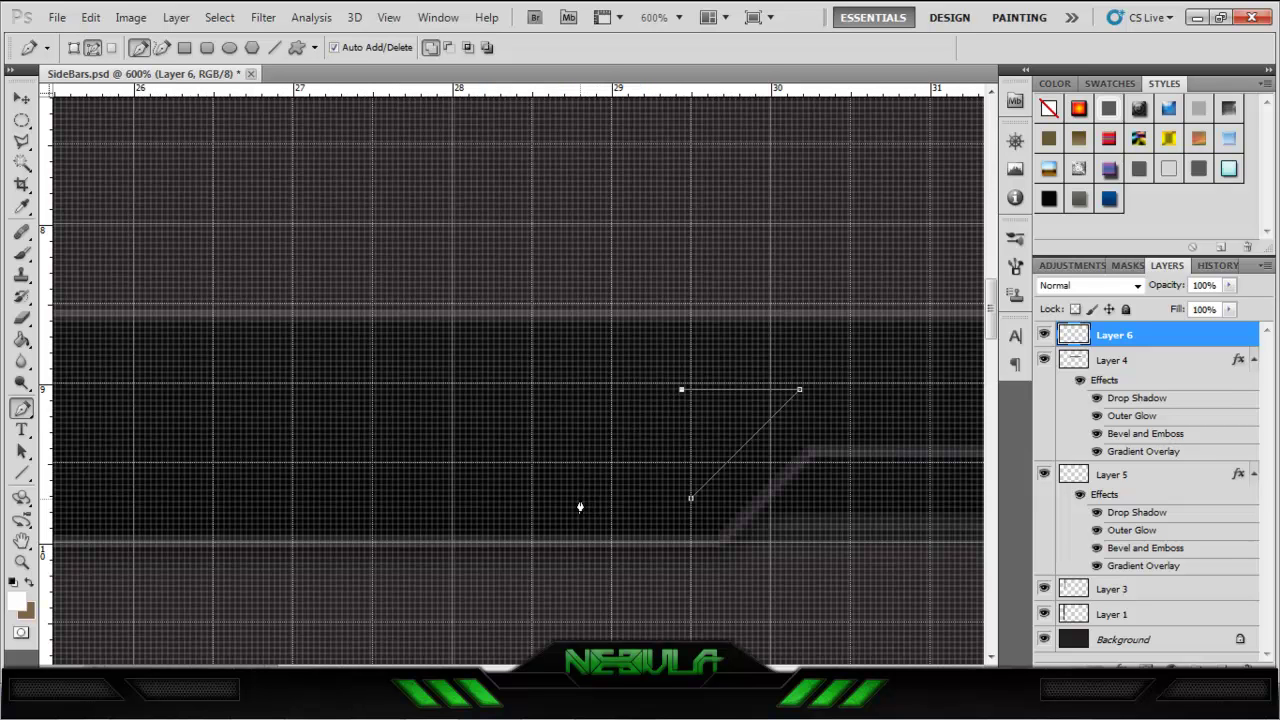
left_click(580, 491)
key("ctrl+z")
left_click(568, 500)
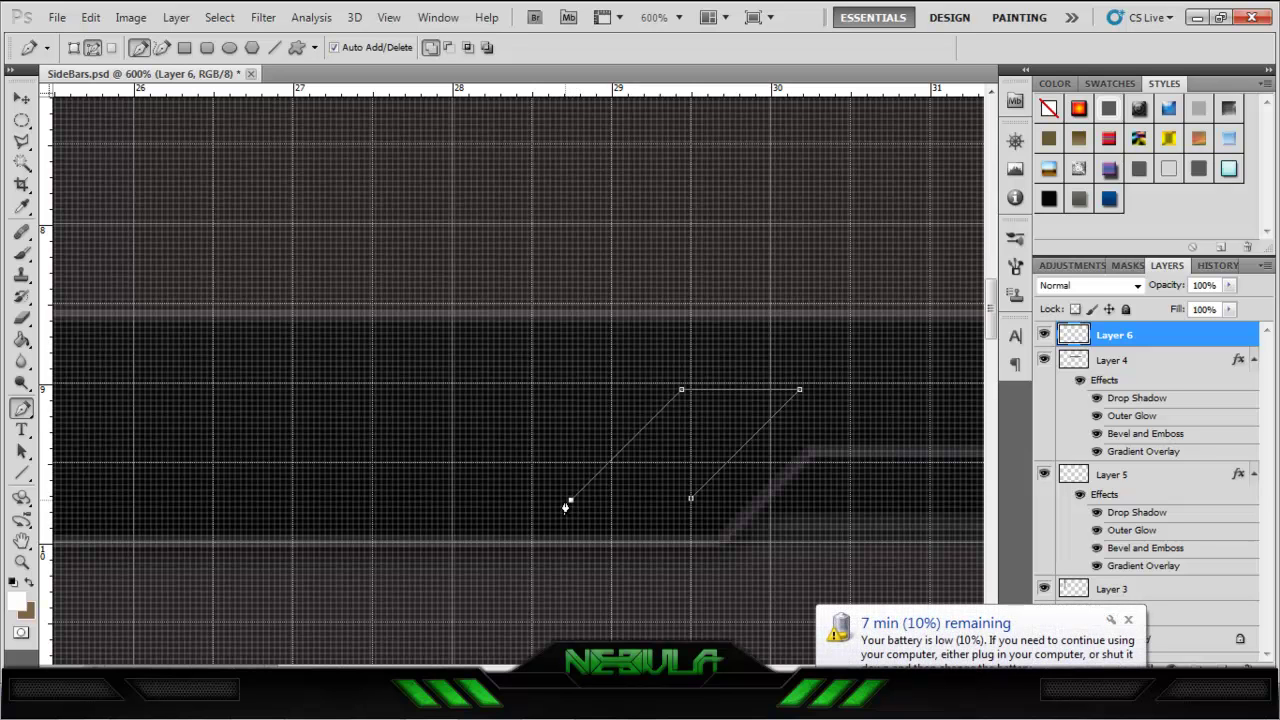
left_click(691, 501)
left_click(1128, 621)
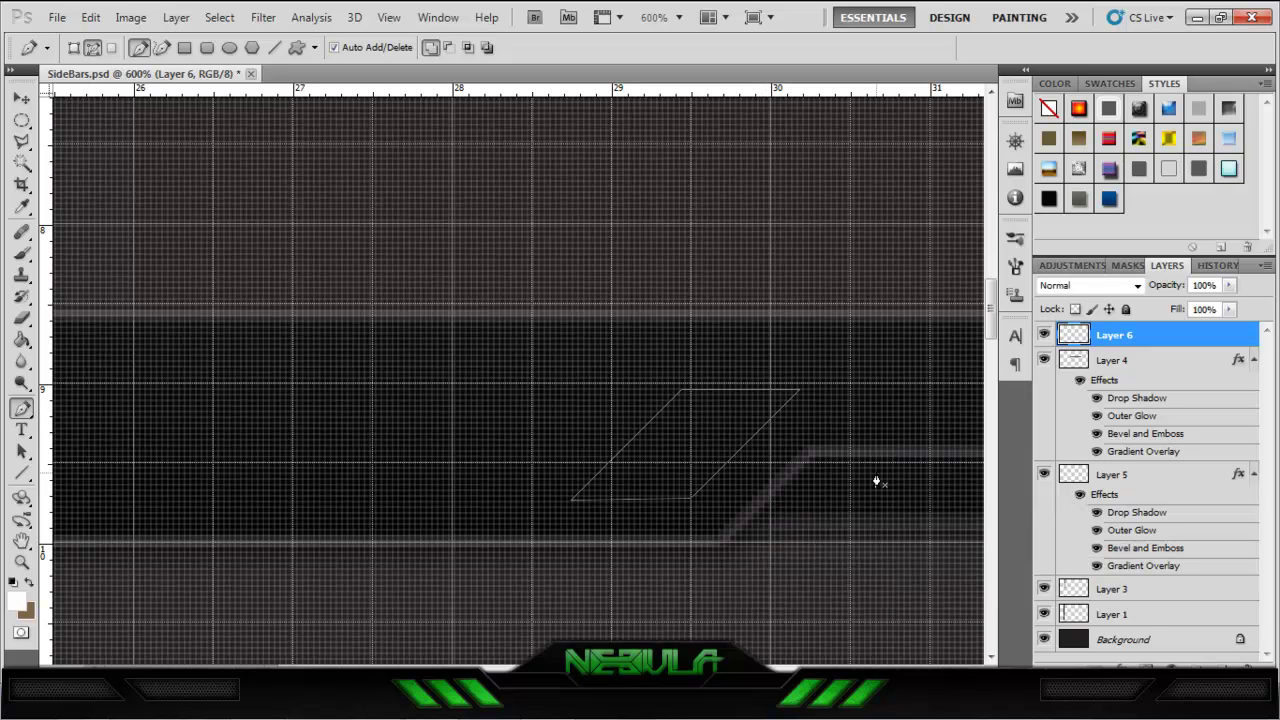
Step: Hide the grid while leaving the other extras and the parallelogram path displayed
key("ctrl+minus")
key("ctrl+minus")
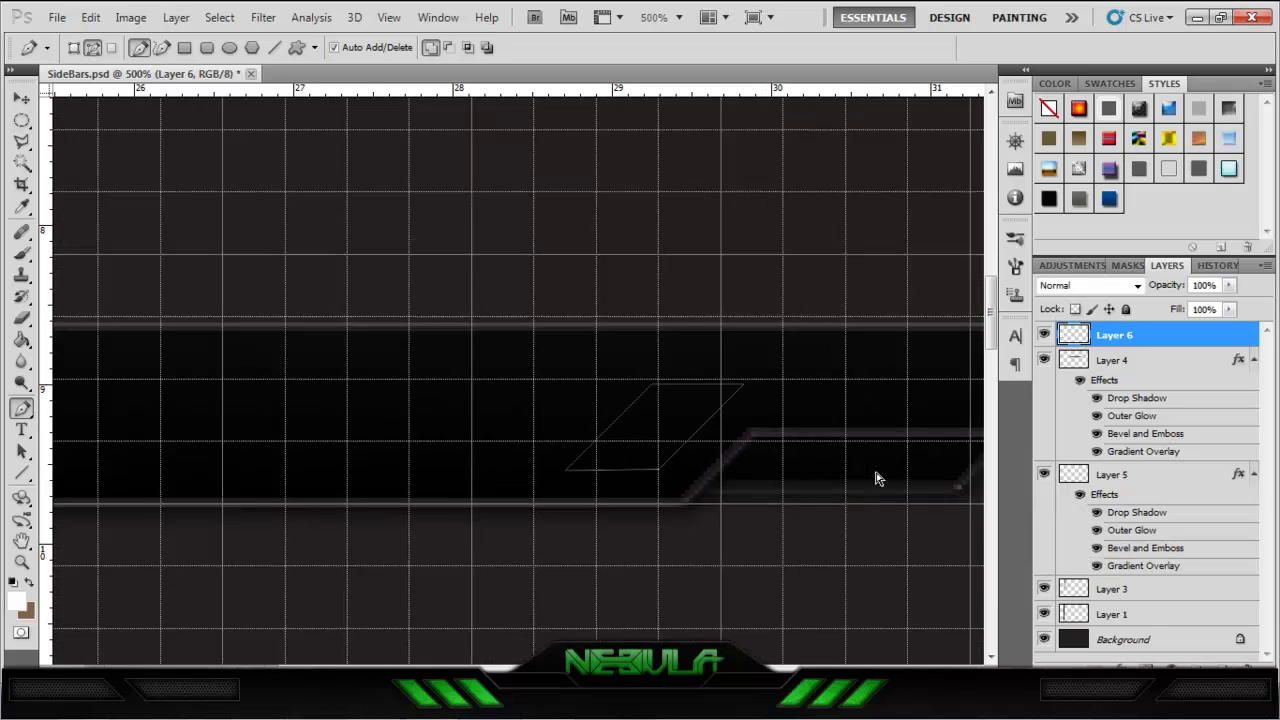
left_click(389, 17)
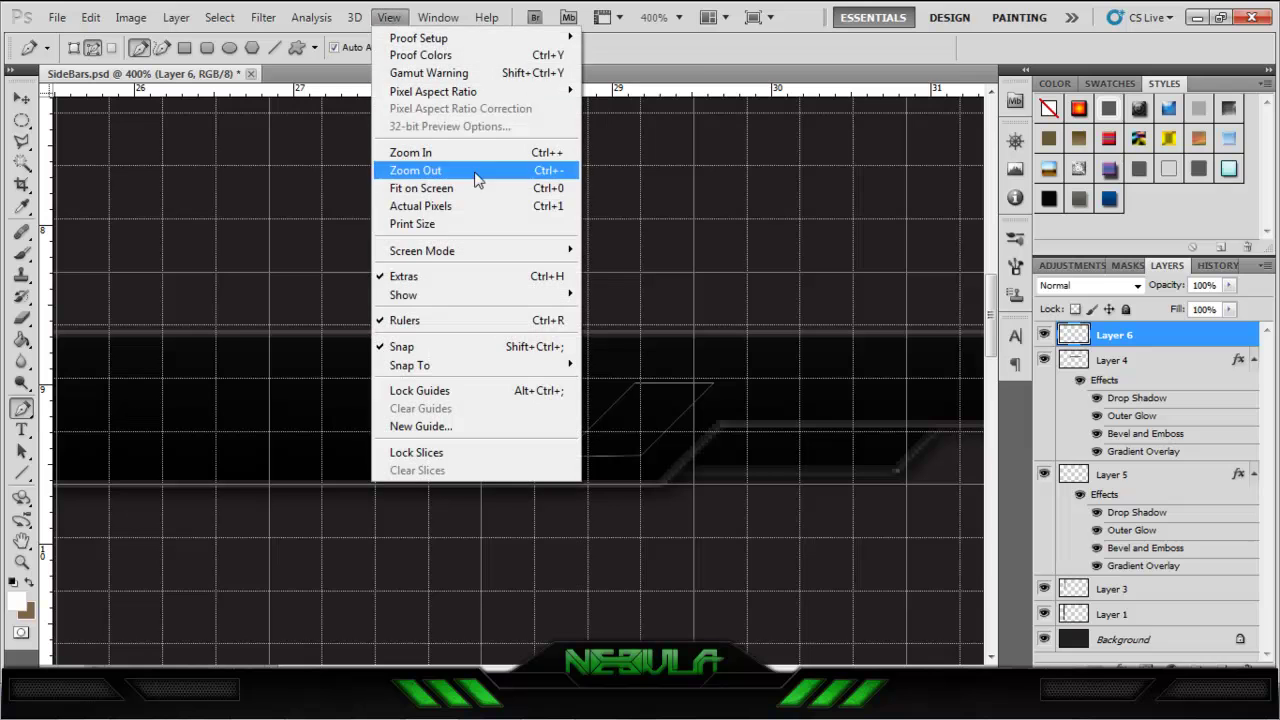
left_click(474, 284)
left_click(385, 15)
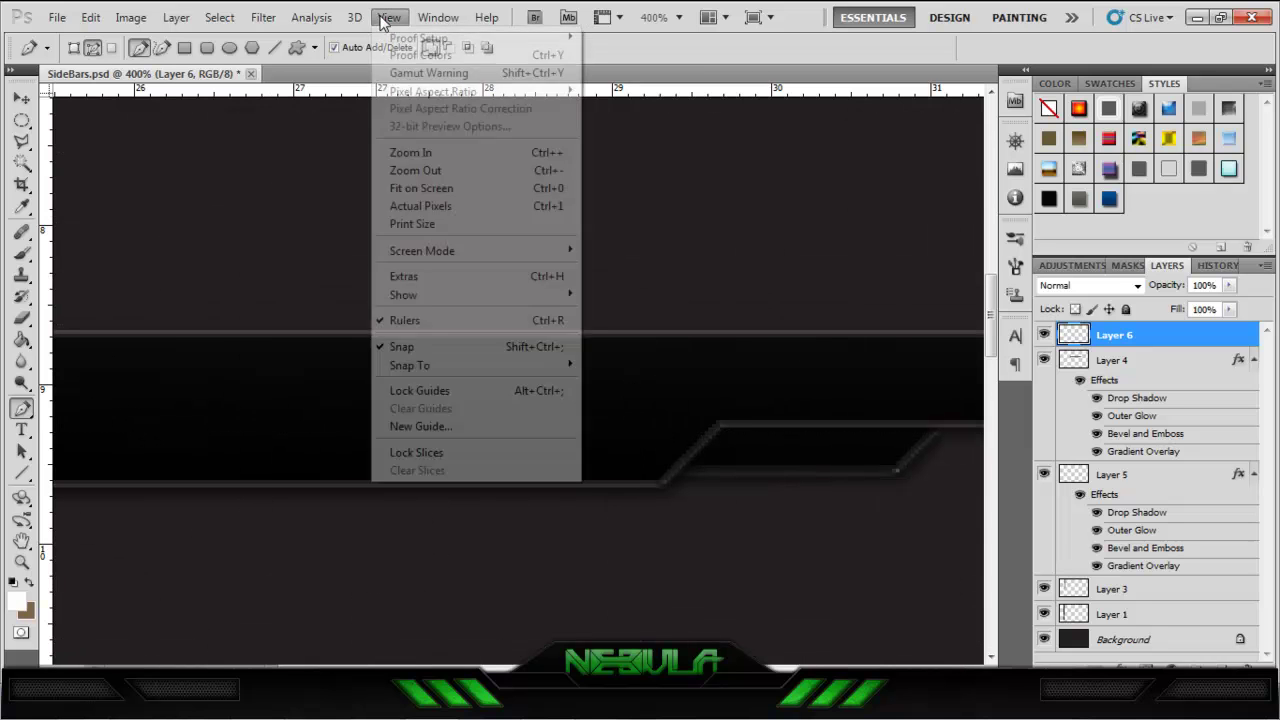
left_click(462, 279)
left_click(392, 17)
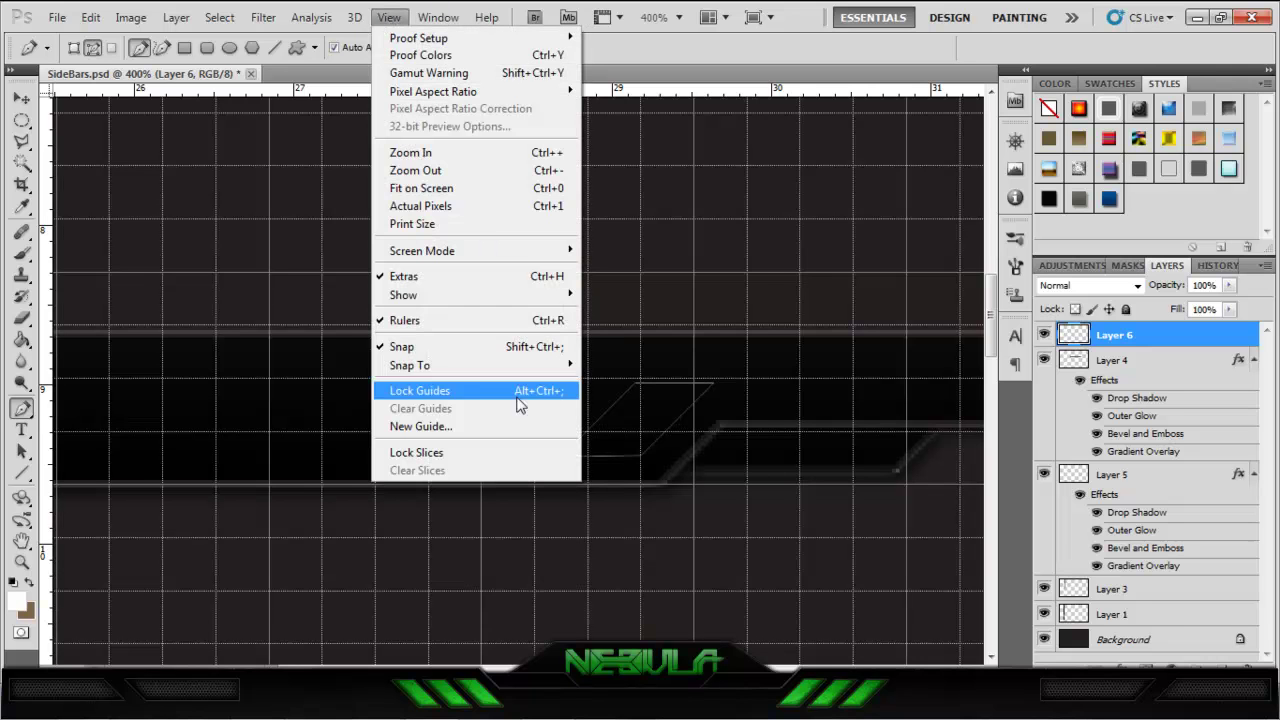
mouse_move(540, 302)
left_click(655, 350)
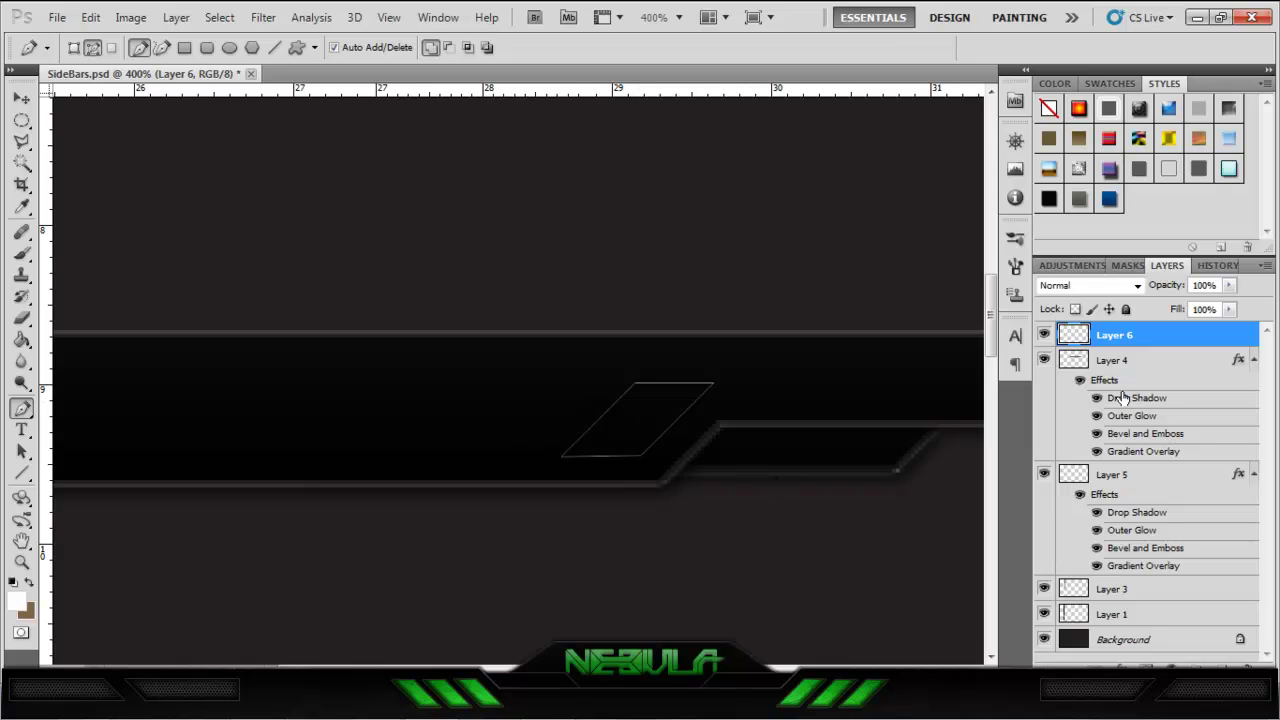
Step: Fill the parallelogram path on Layer 6 with the chosen color at 100% opacity in Normal mode
right_click(685, 411)
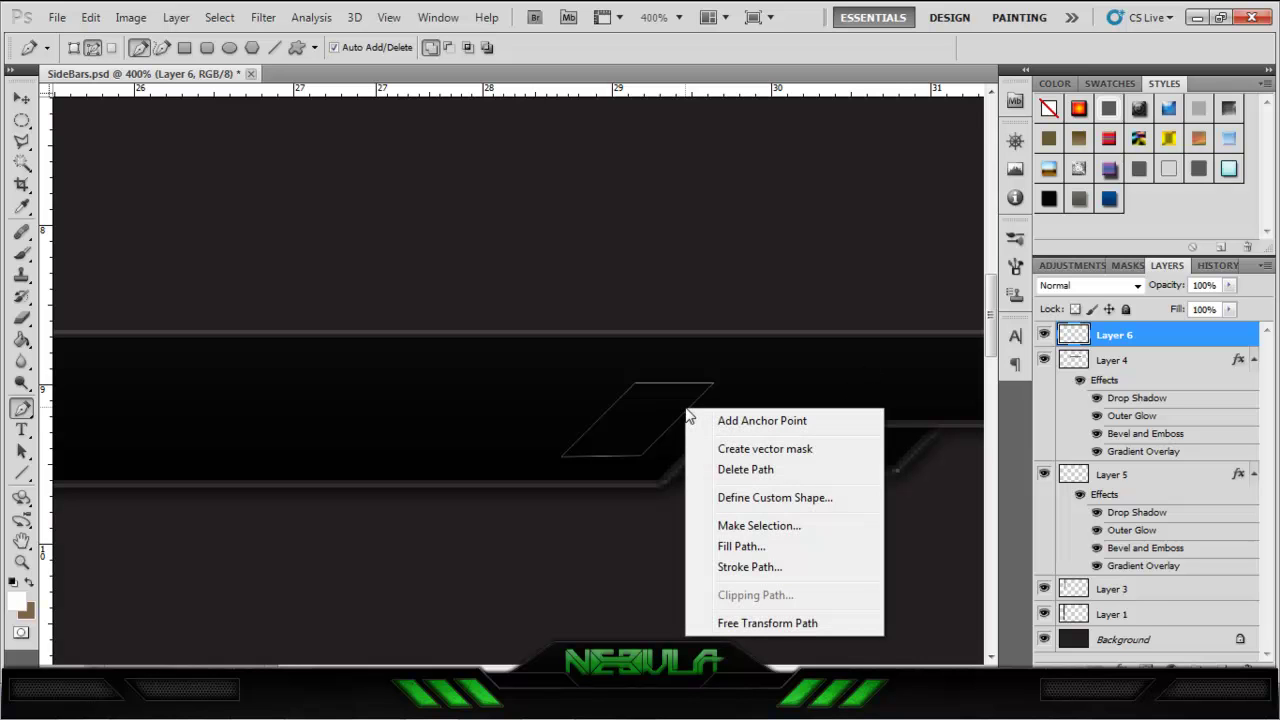
left_click(791, 545)
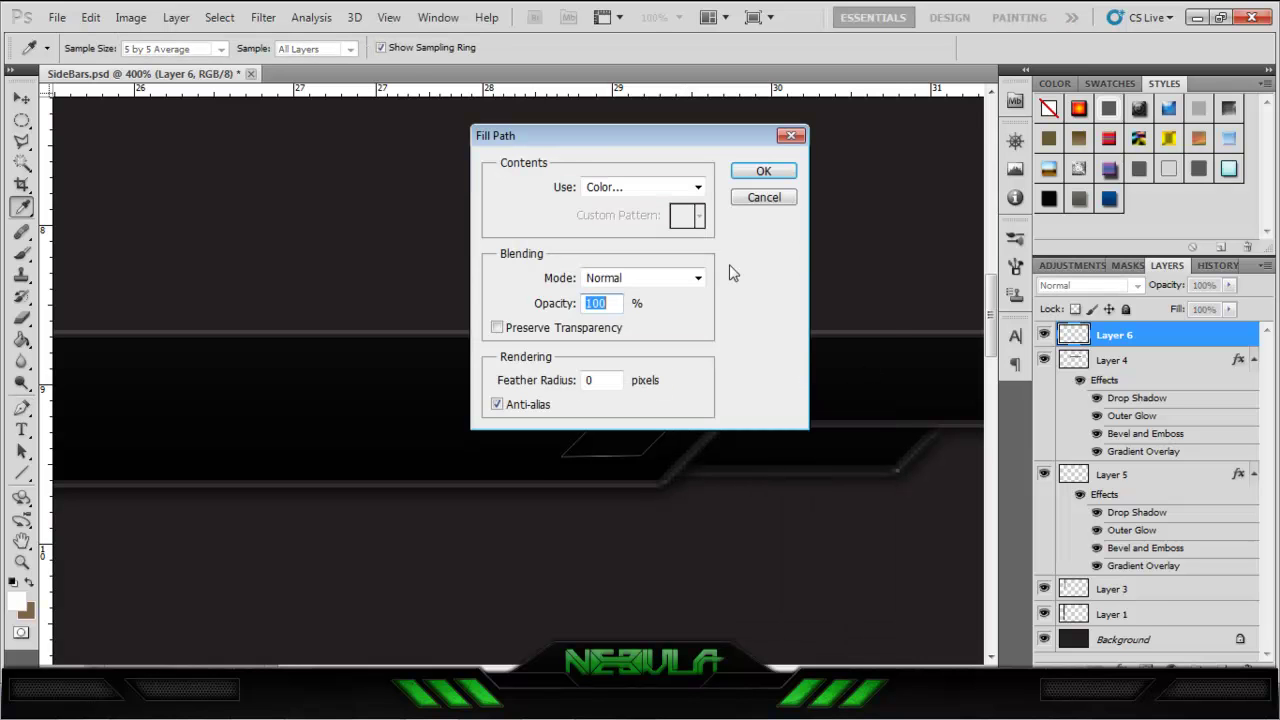
left_click(775, 173)
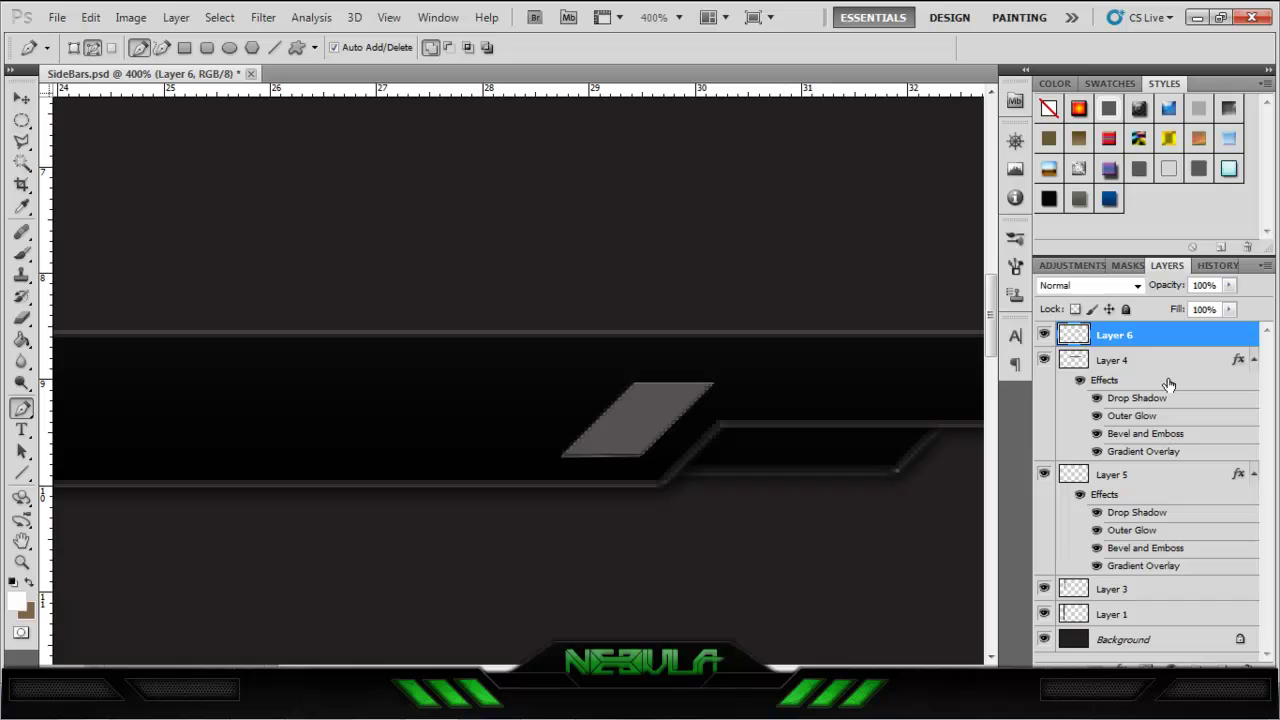
Step: Give the parallelogram on Layer 6 a Gradient Overlay and set the gradient's black stop to dark red
double_click(1223, 340)
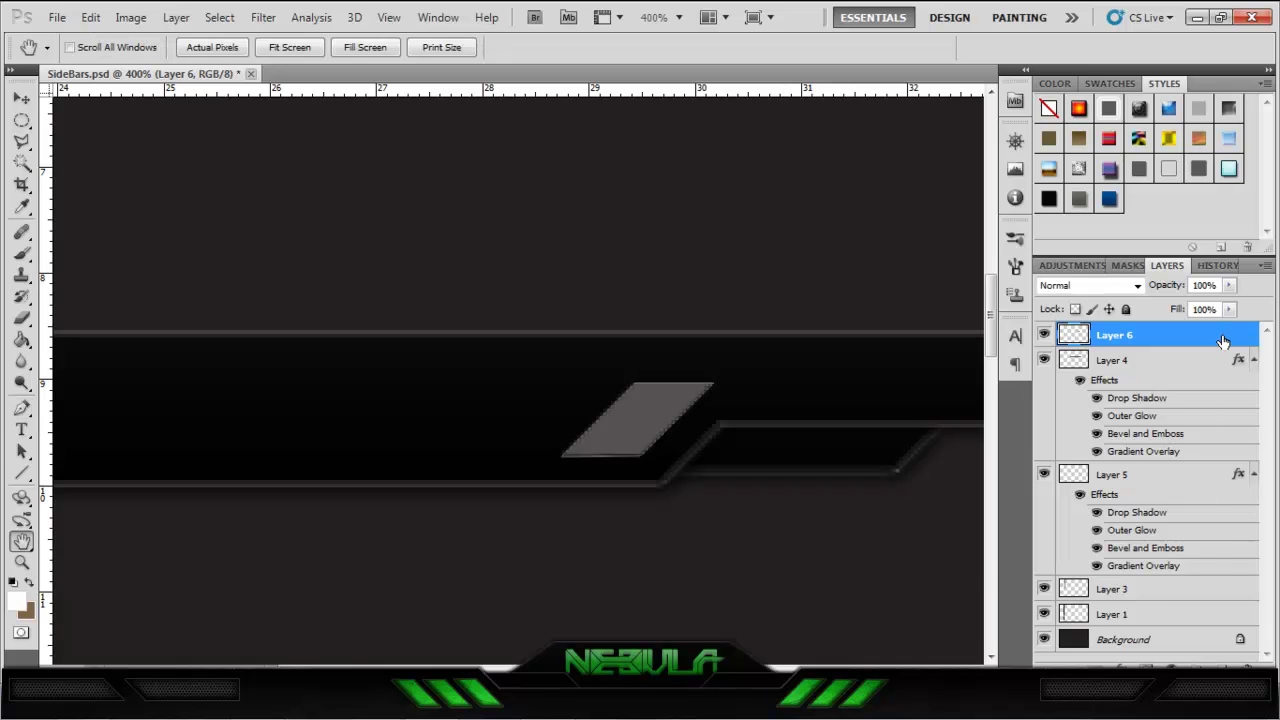
left_click(710, 410)
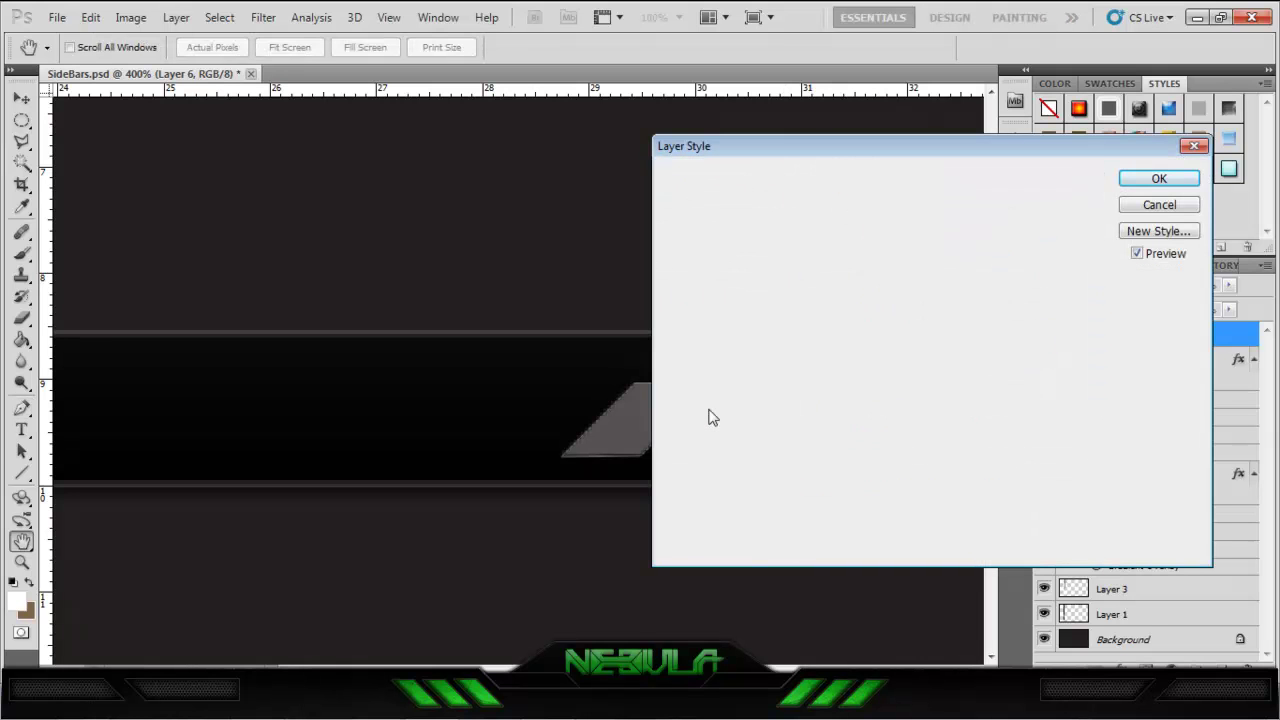
left_click(935, 259)
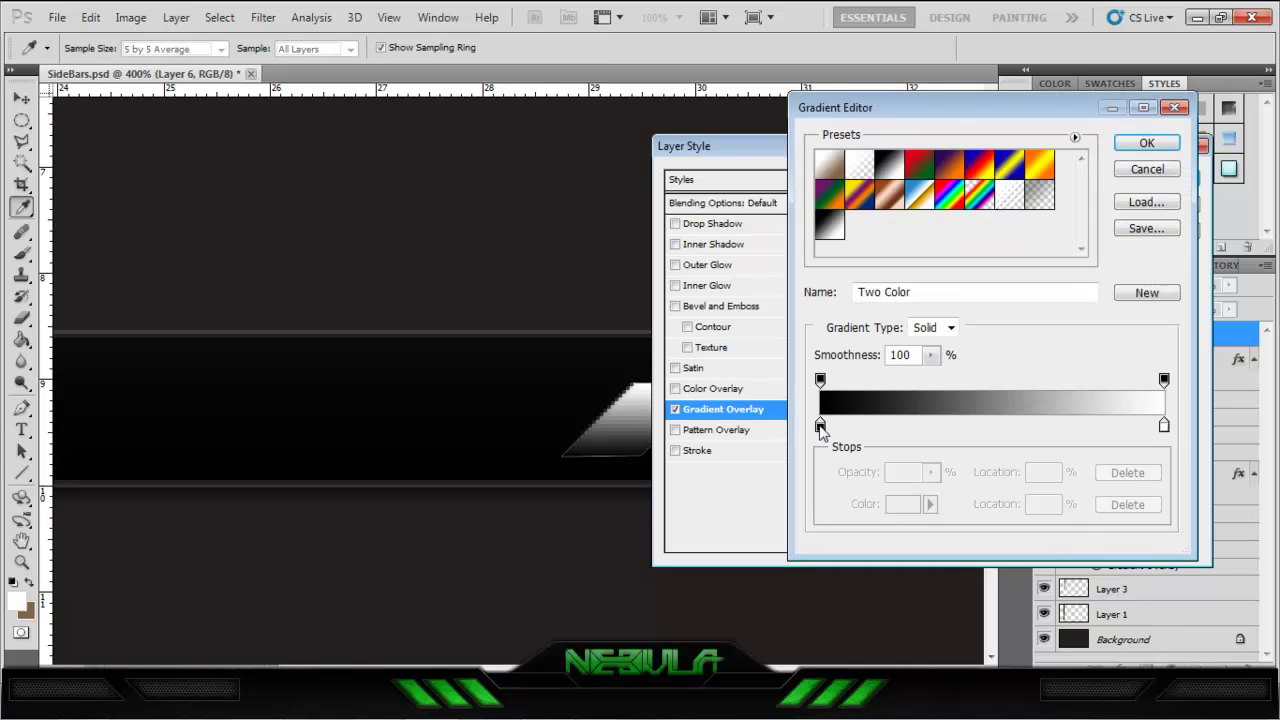
left_click(820, 426)
left_click(903, 504)
left_click_drag(914, 491, 875, 488)
left_click(1093, 332)
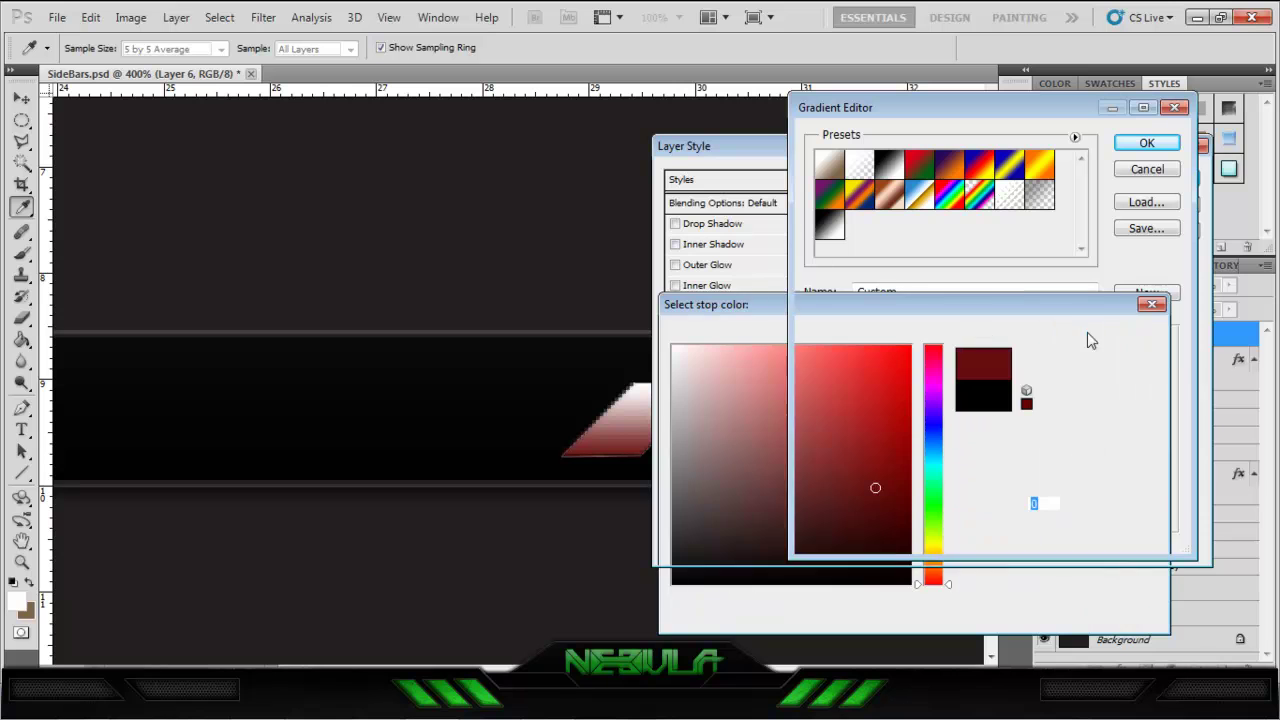
Step: Set the white stop of the Gradient Overlay to red #b22222 and accept the edited gradient
left_click(1164, 427)
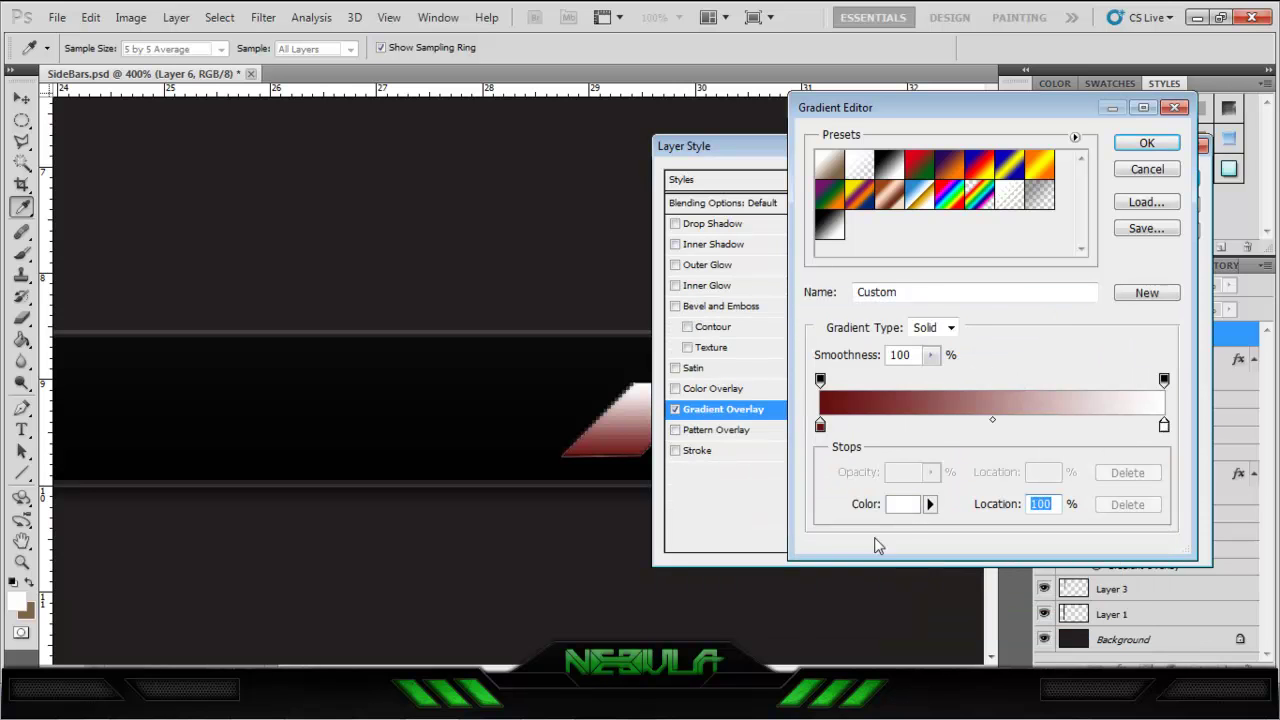
left_click(903, 504)
mouse_move(901, 465)
left_mouse_down()
mouse_move(851, 451)
mouse_move(870, 447)
mouse_move(866, 417)
left_mouse_up()
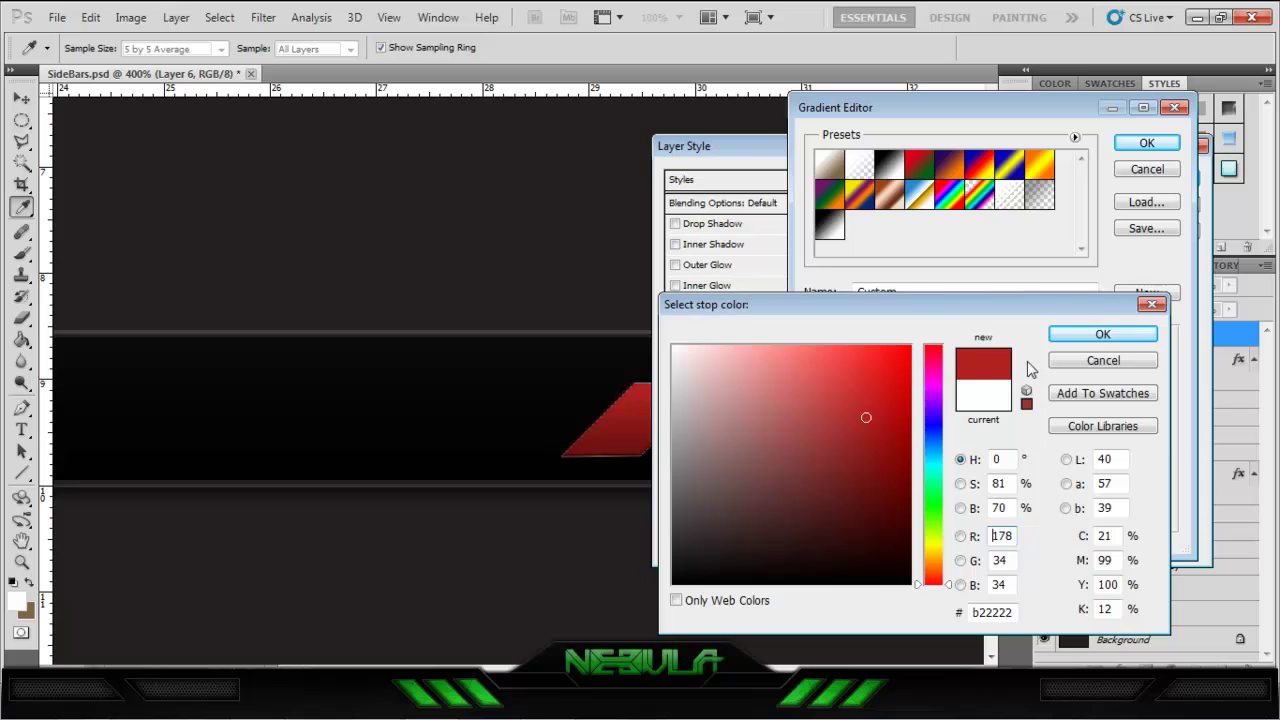
left_click(1102, 334)
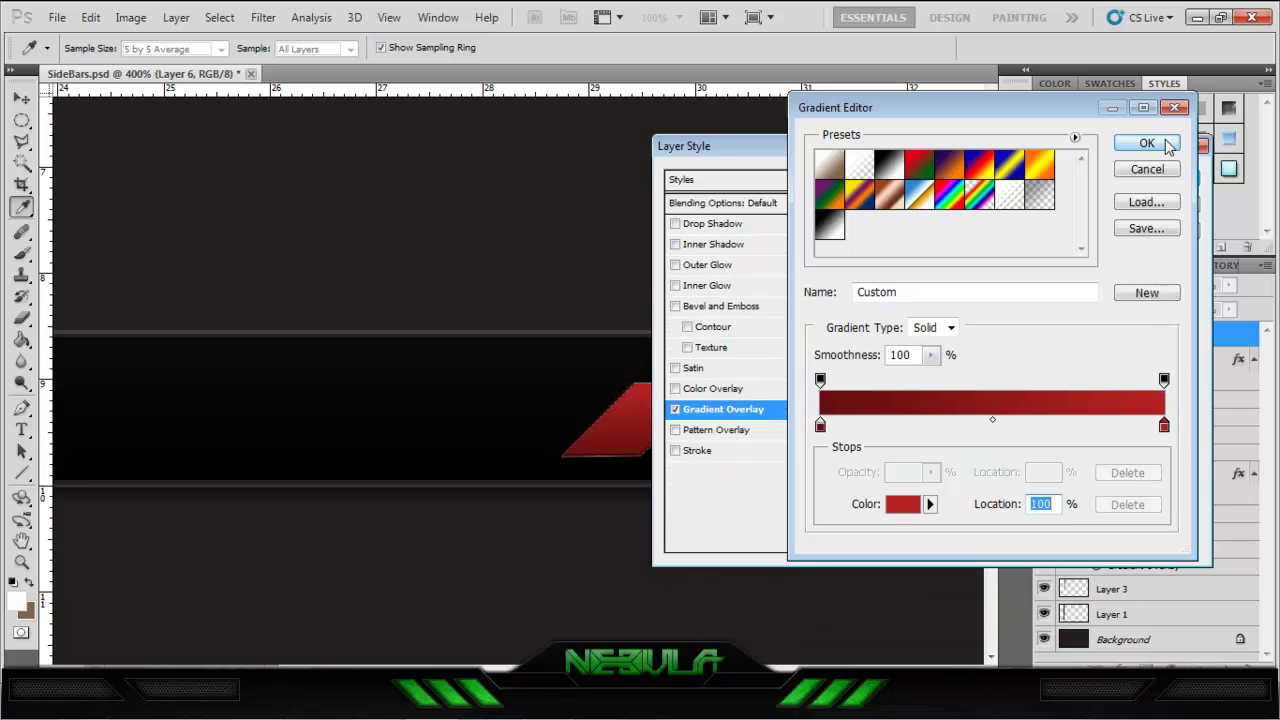
left_click(1167, 143)
Step: Add an Inner Shadow to the parallelogram on Layer 6 with a distance of 2 px and a size of 3 px
left_click_drag(720, 146, 118, 181)
left_click_drag(397, 184, 382, 90)
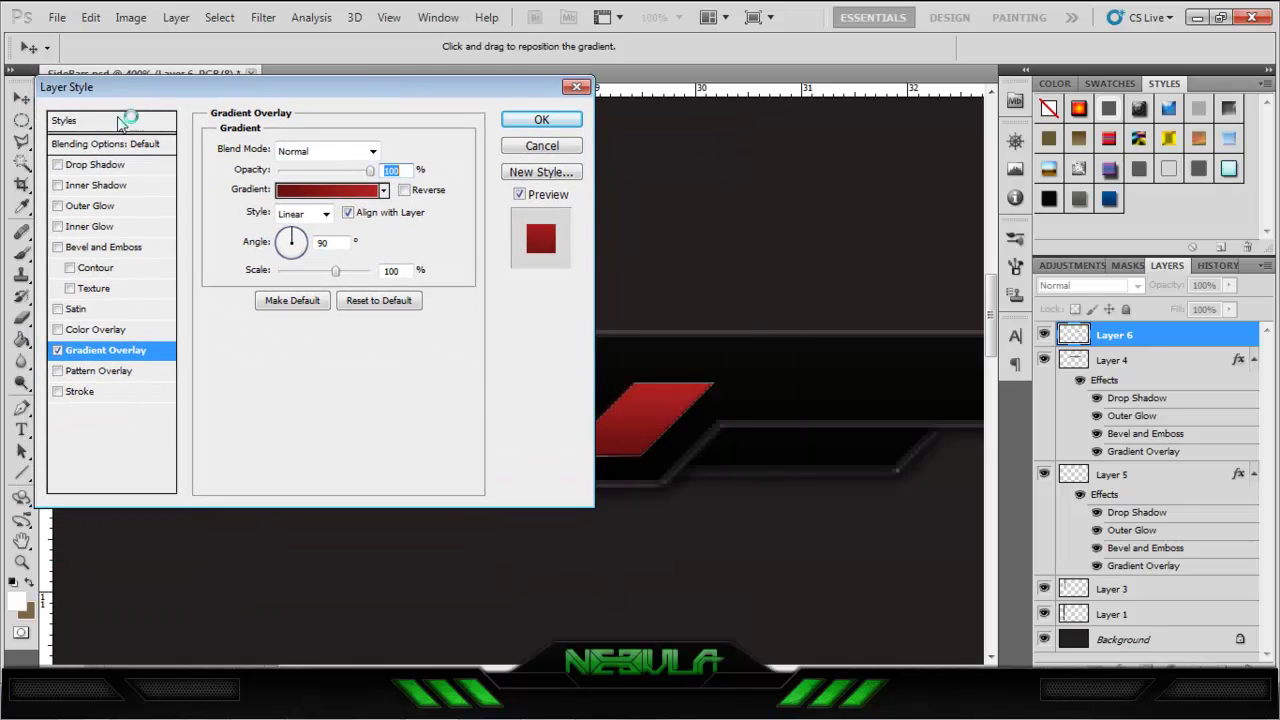
left_click(75, 165)
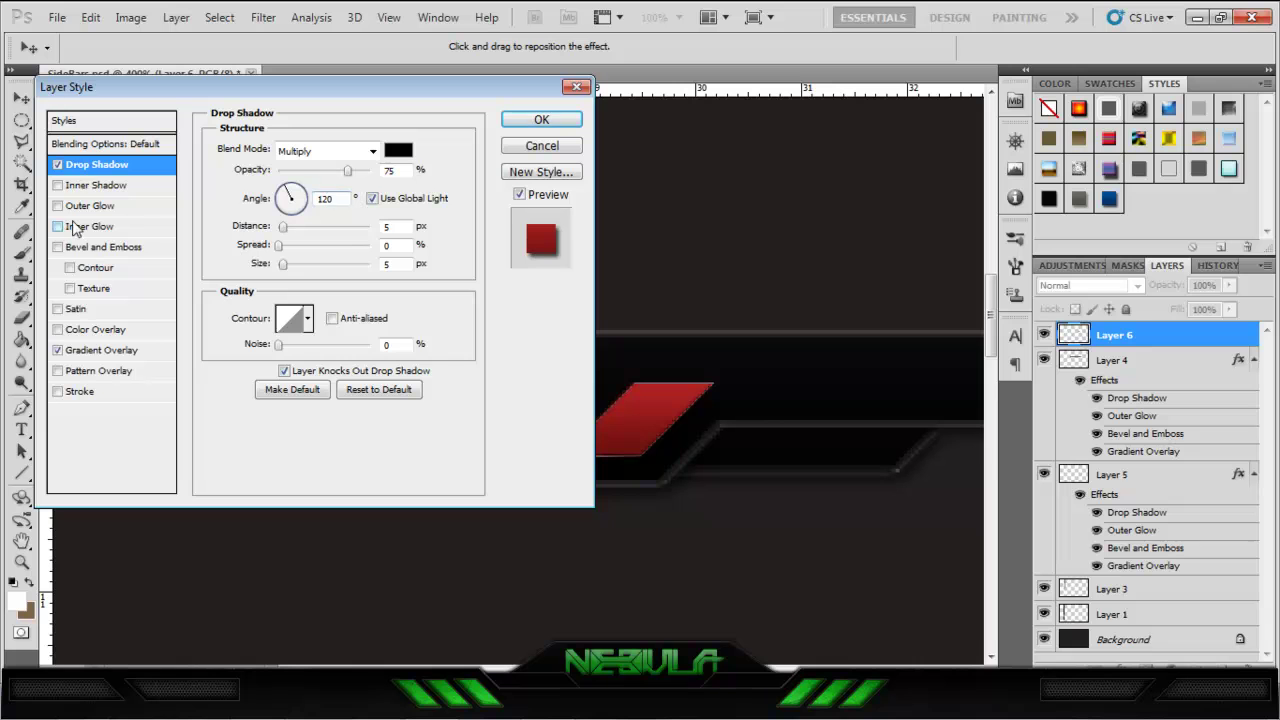
left_click(58, 164)
left_click(59, 185)
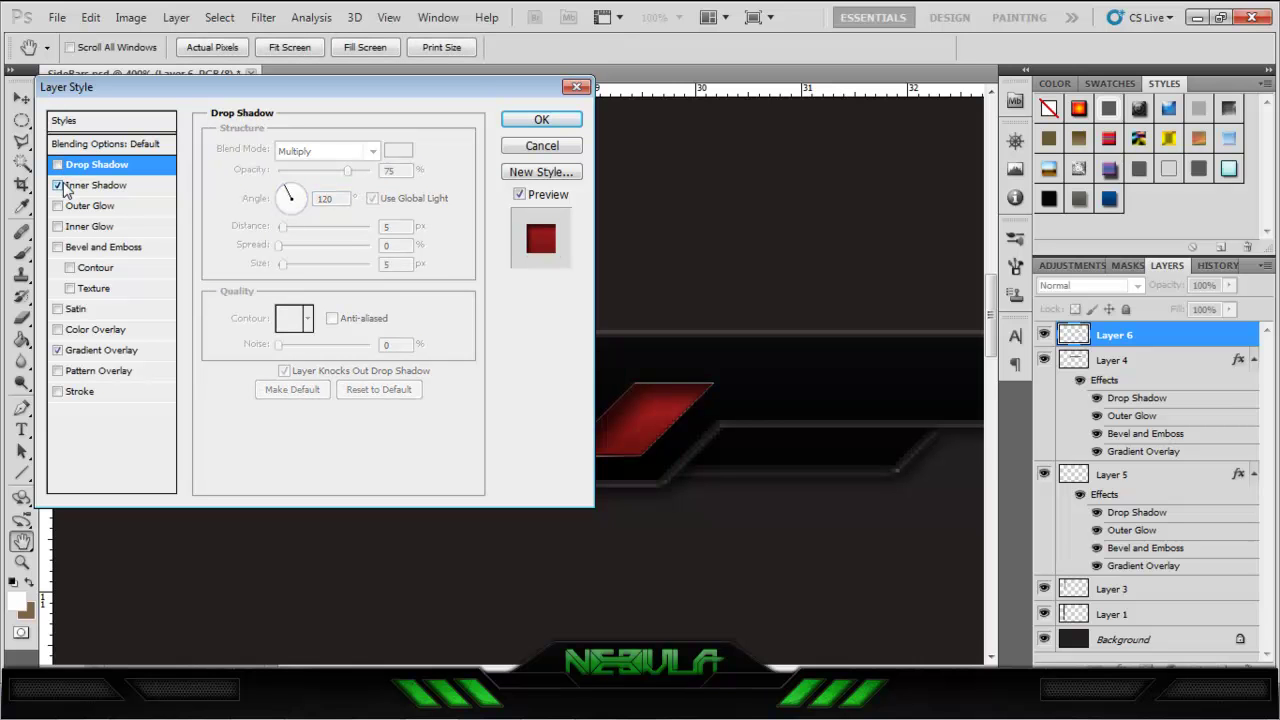
left_click(126, 185)
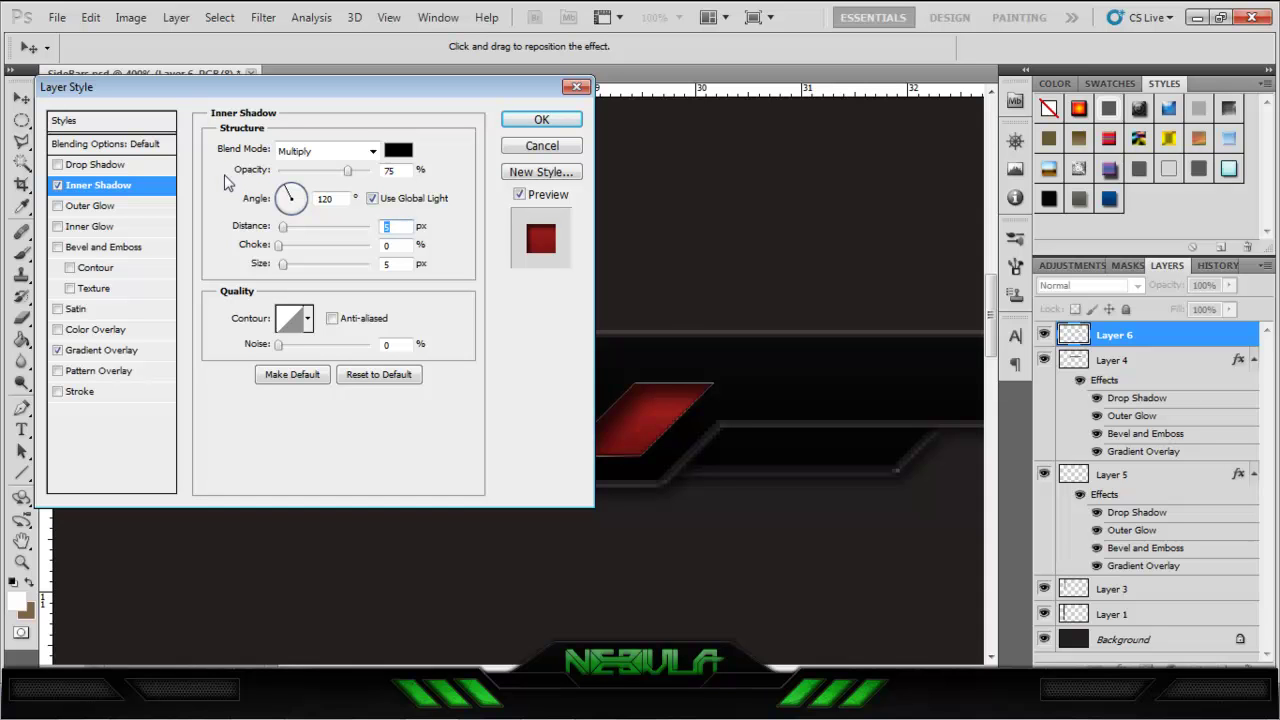
type("2")
left_click(400, 265)
type("3")
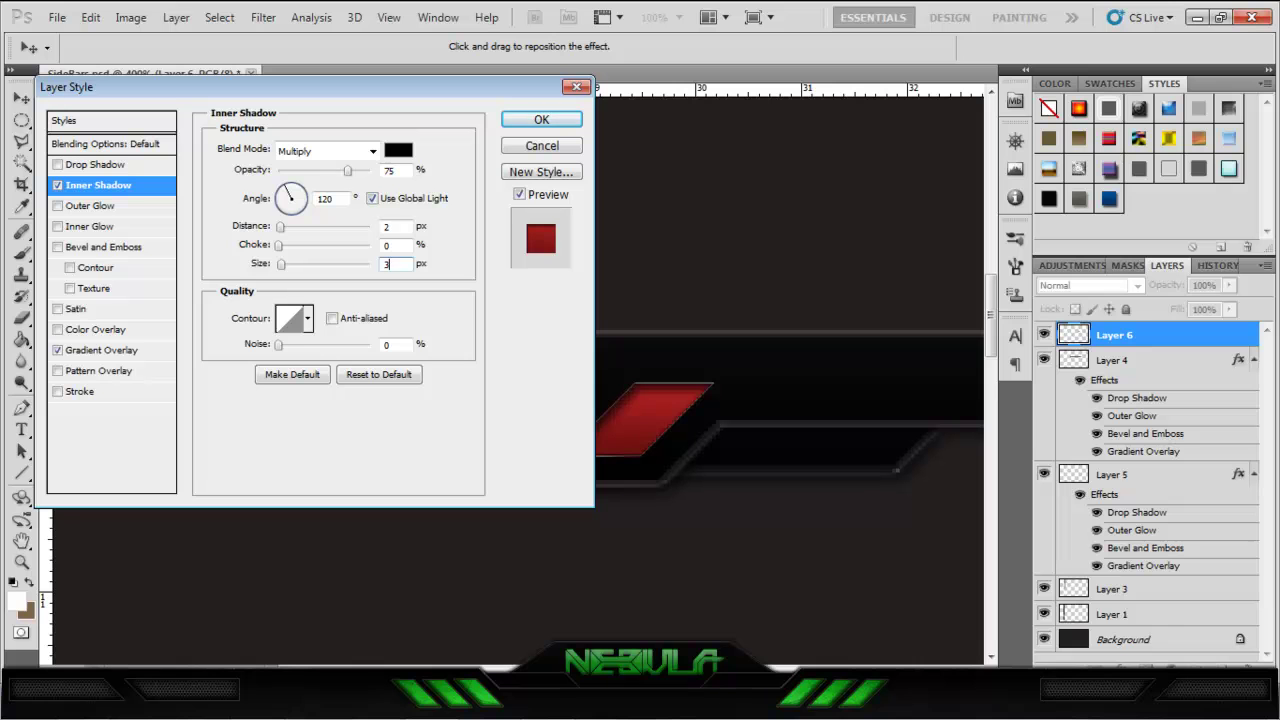
Step: Add an Inner Glow to Layer 6 with Normal blend mode and black (#000000) as its color
left_click(100, 226)
left_click(345, 151)
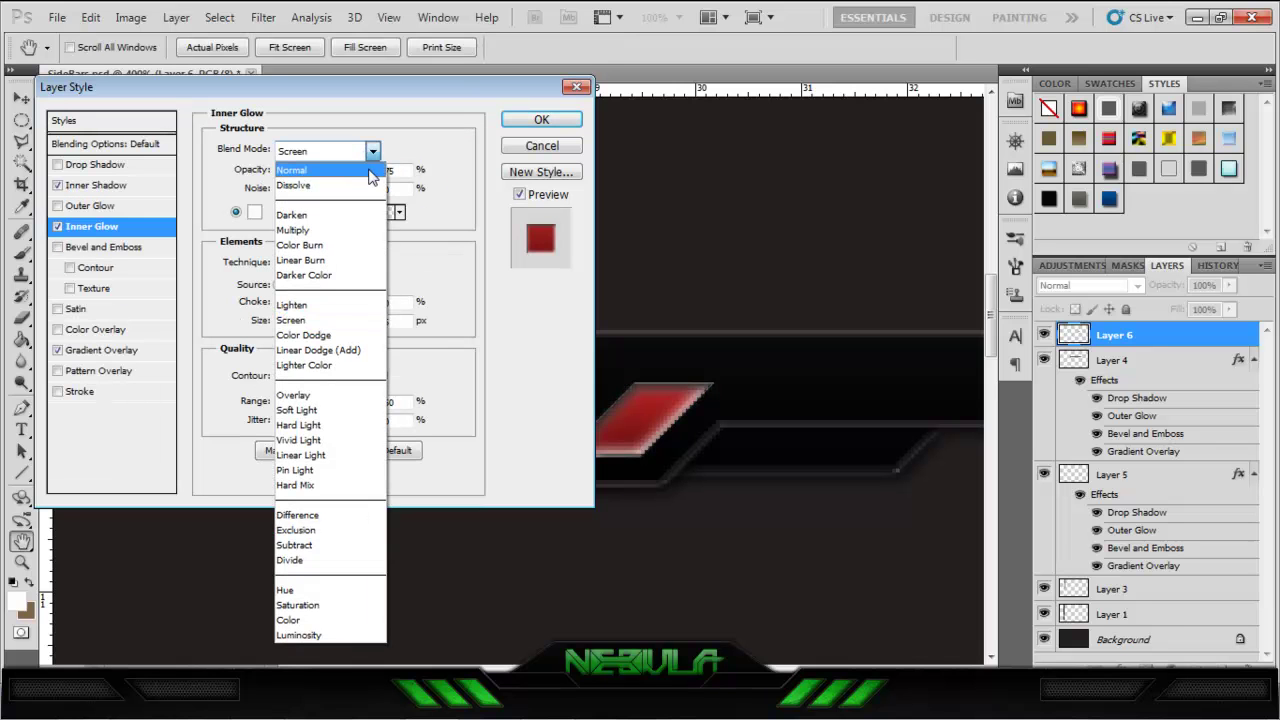
left_click(362, 166)
left_click(254, 212)
left_click(711, 529)
left_click_drag(699, 551, 699, 590)
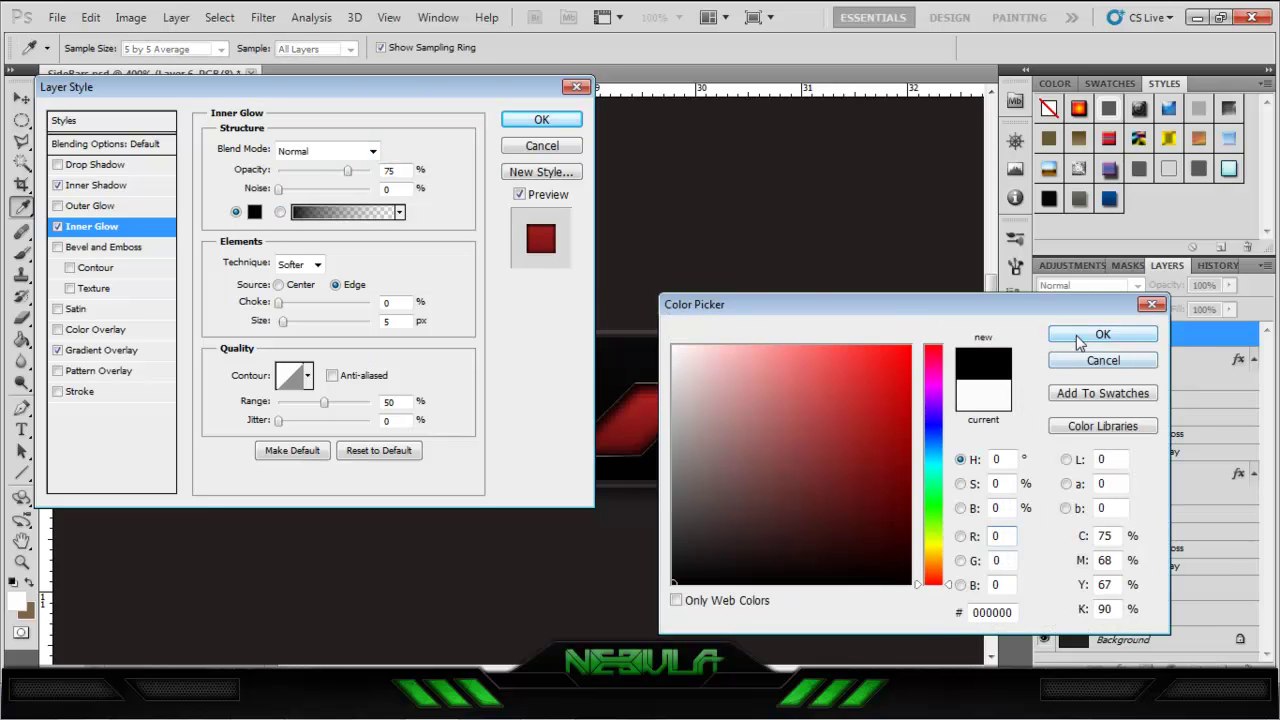
left_click(1102, 334)
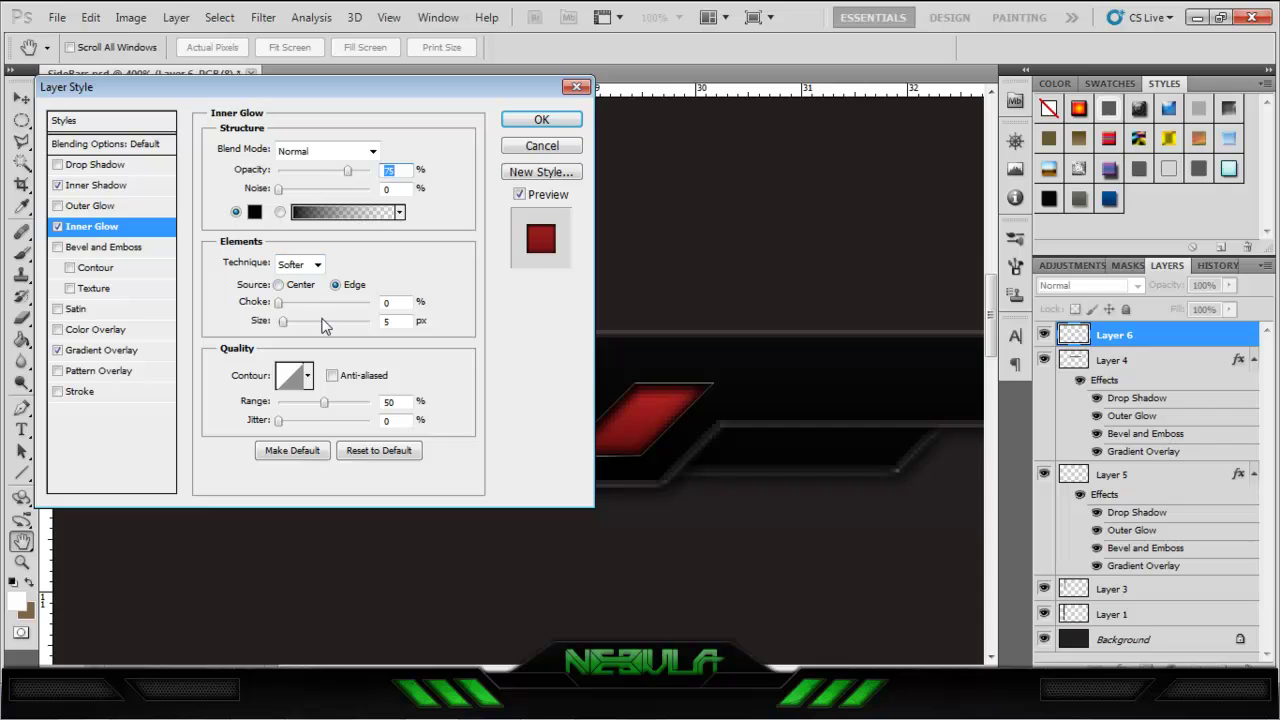
Step: Set the Inner Glow's size to 3 px and its opacity to 65%, and apply the layer style
double_click(393, 322)
type("2")
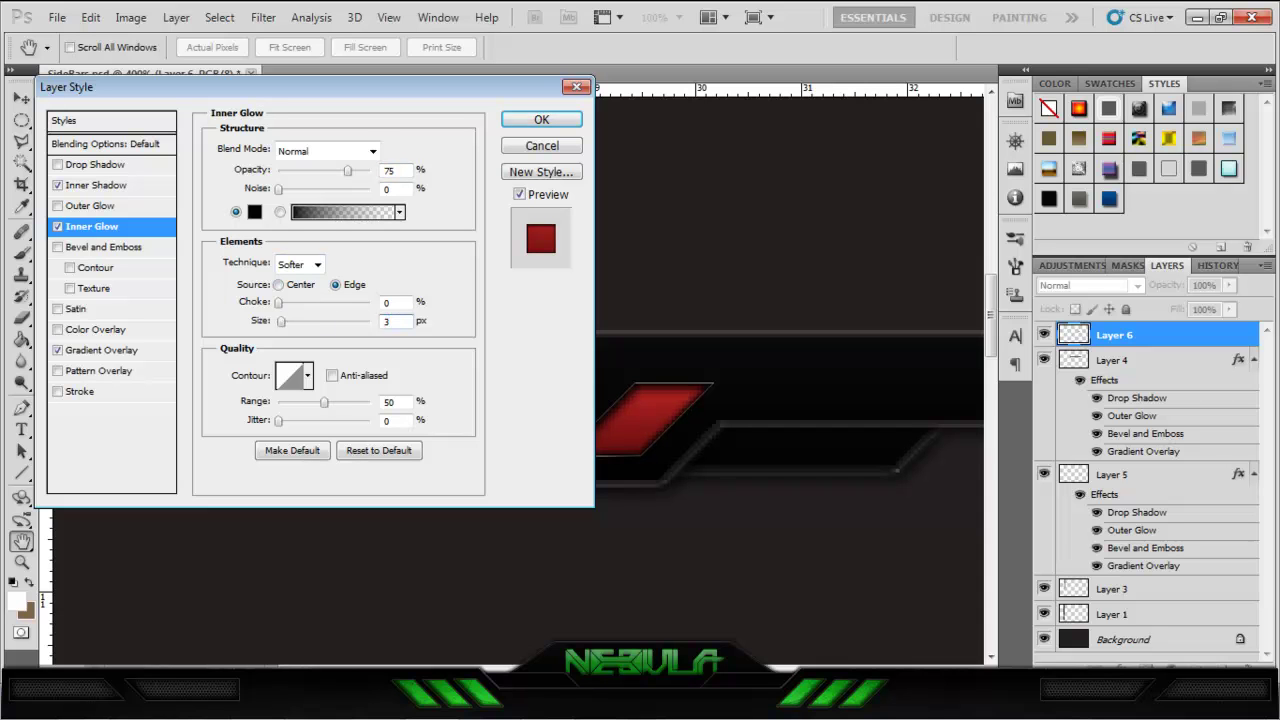
double_click(399, 169)
type("65")
left_click(409, 323)
left_click(542, 122)
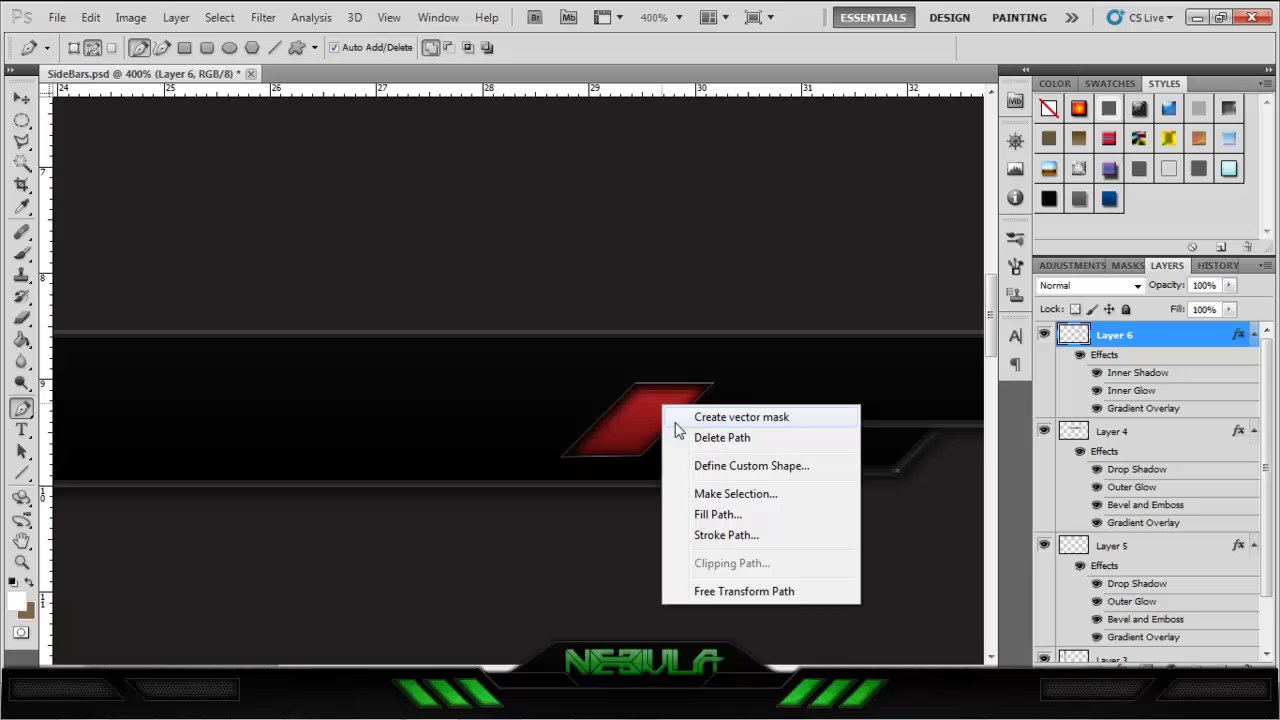
Step: Delete the parallelogram path around the red accent
left_click(730, 437)
key("ctrl+minus")
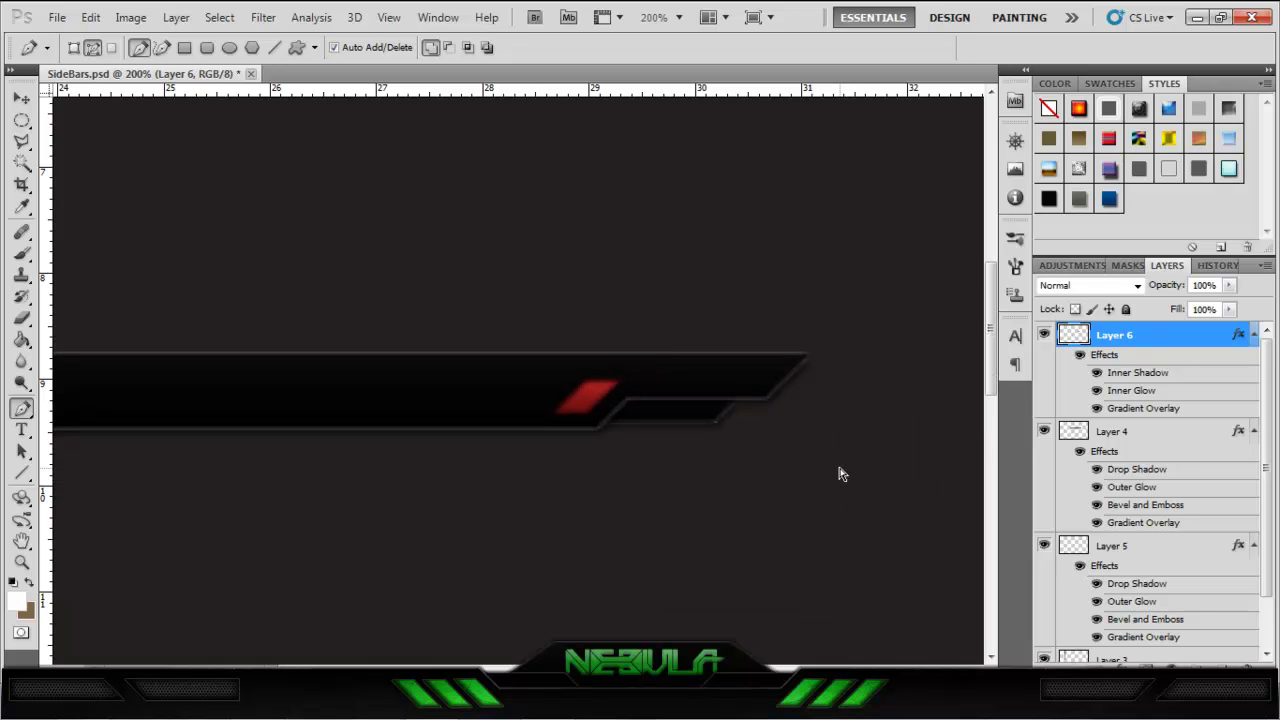
key("ctrl+plus")
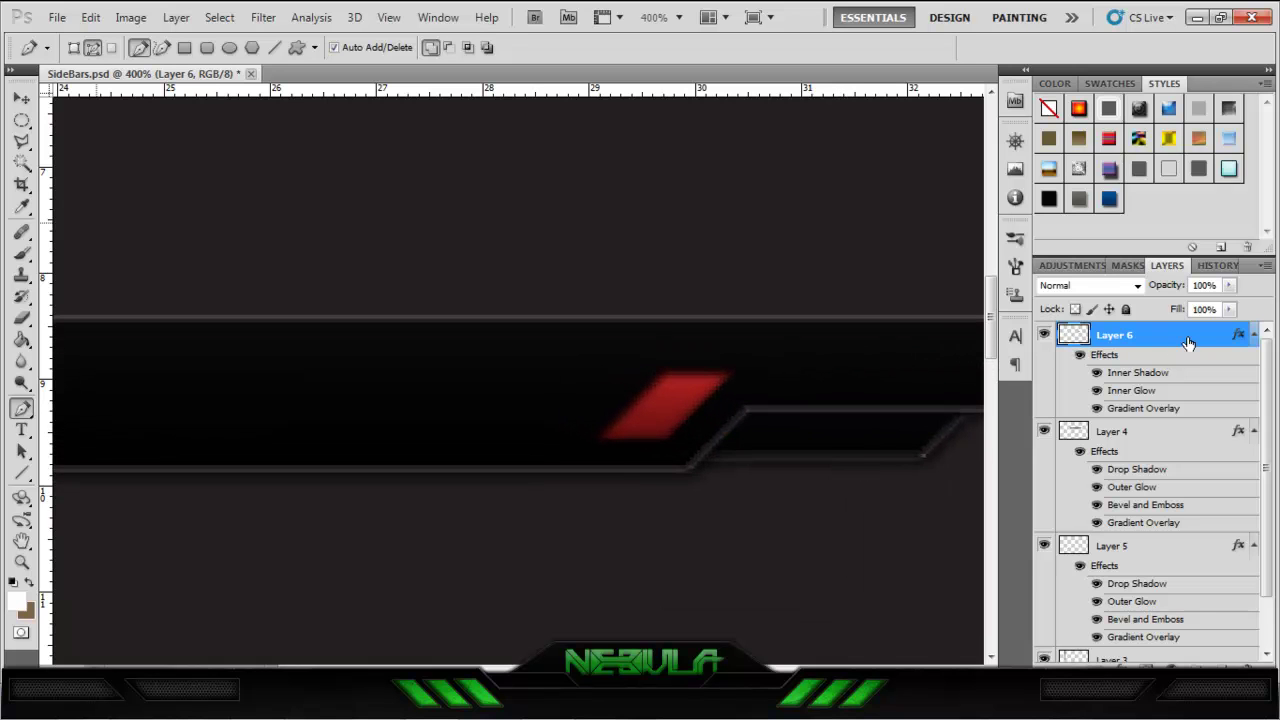
Step: Add a 1 px outside Stroke to Layer 6 in white (#ffffff) at 15% opacity and apply it
double_click(1188, 343)
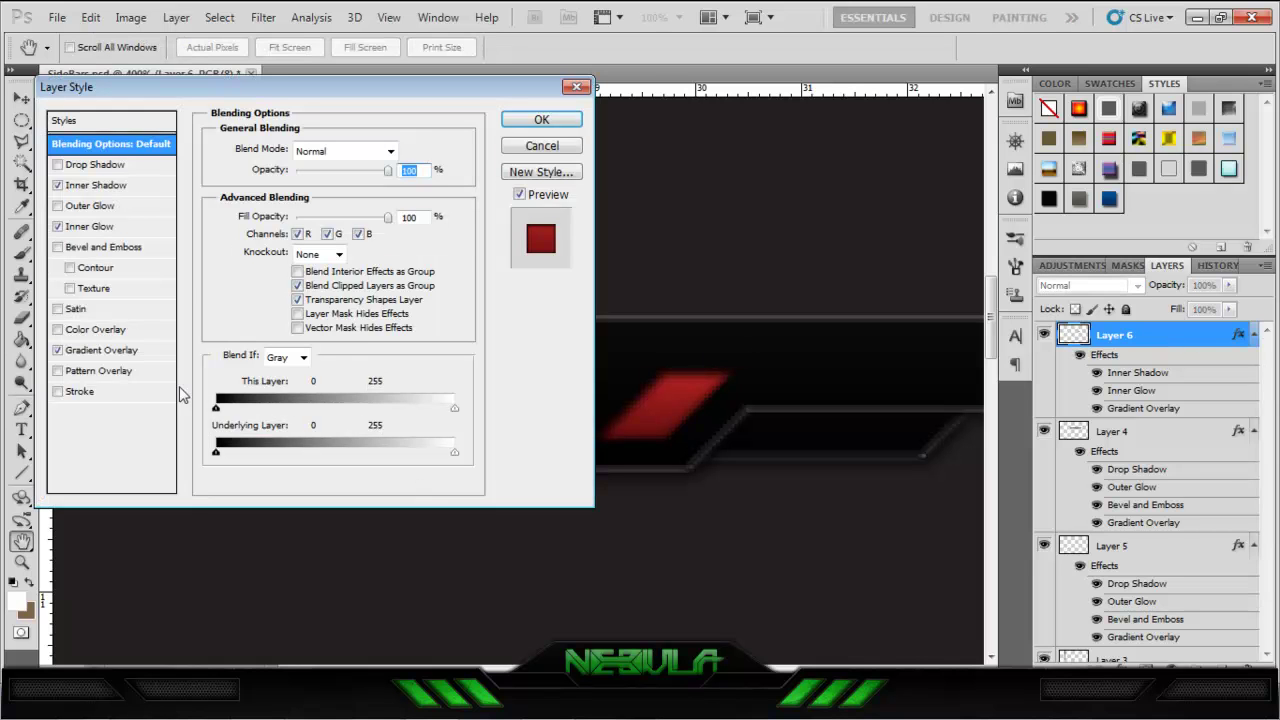
left_click(77, 391)
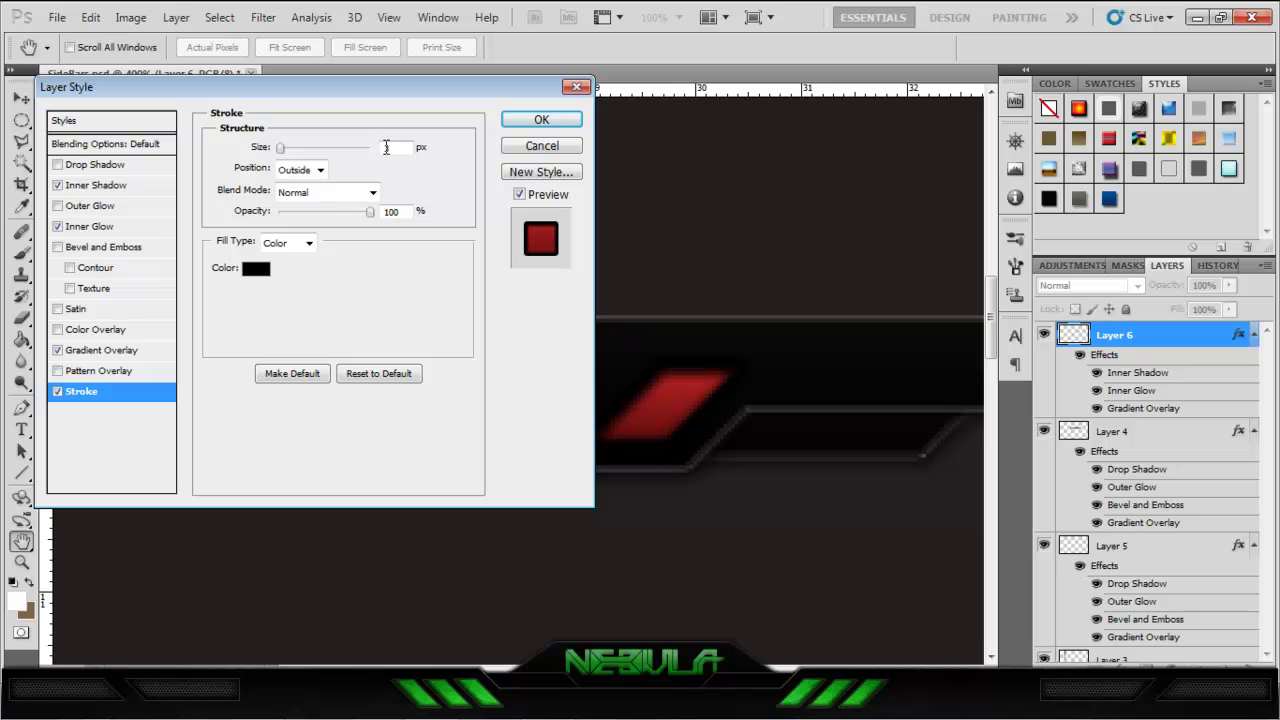
type("1")
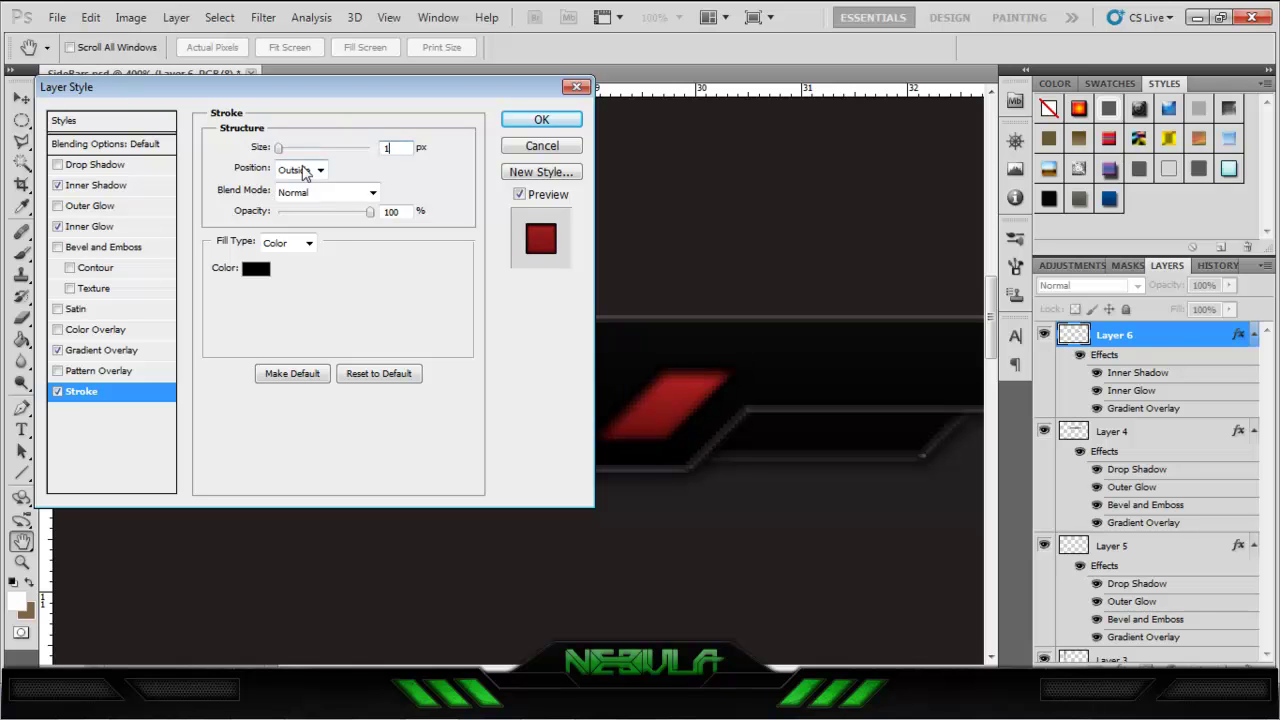
left_click(256, 268)
left_click_drag(802, 434, 457, 211)
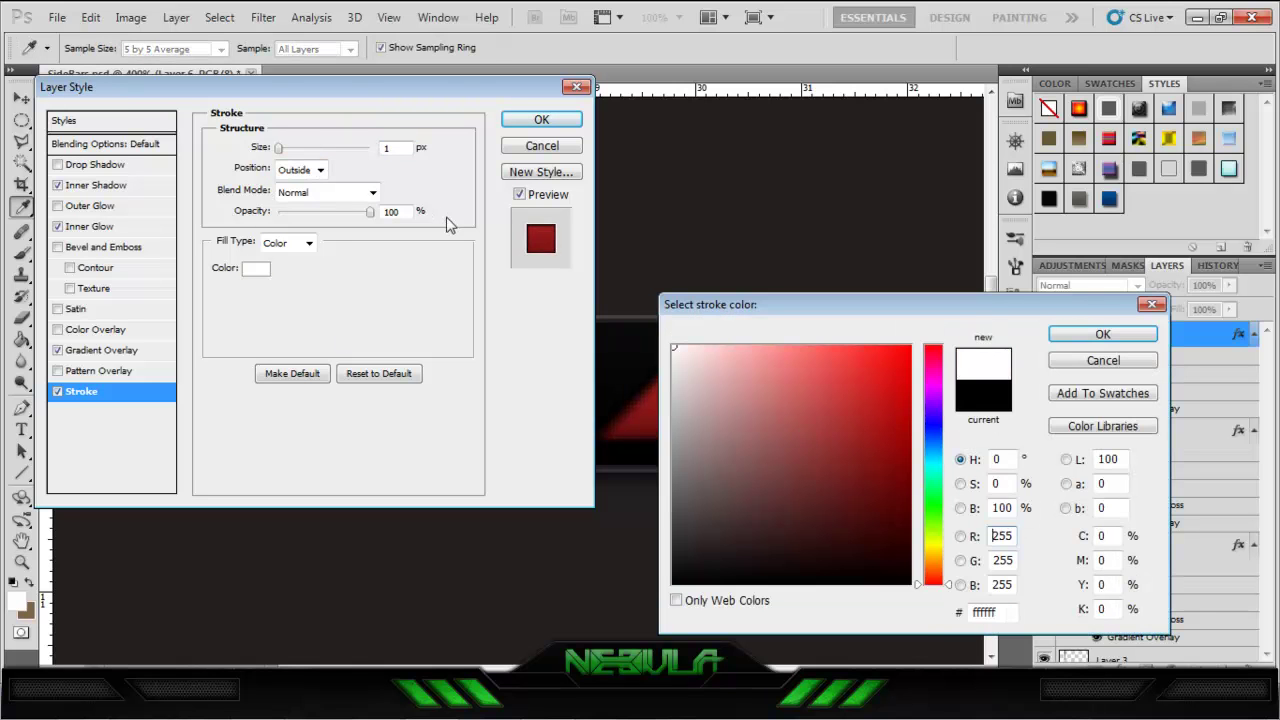
left_click(1102, 334)
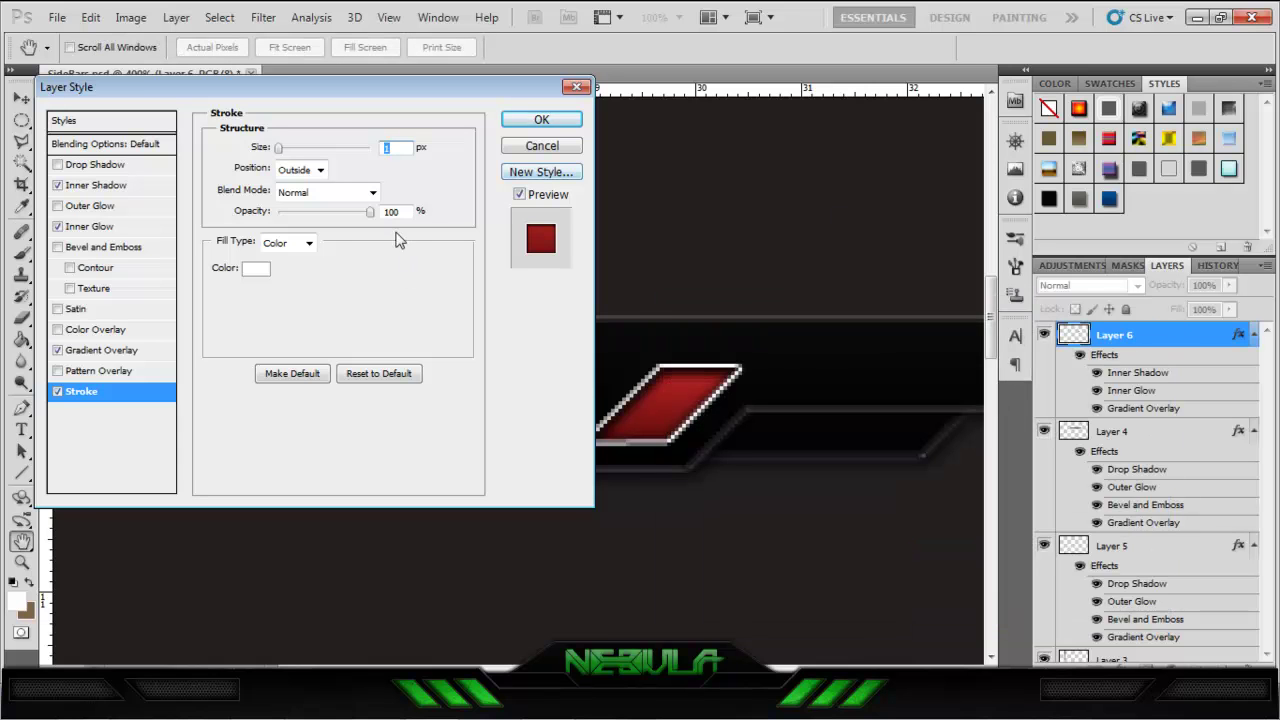
left_click_drag(371, 217, 292, 216)
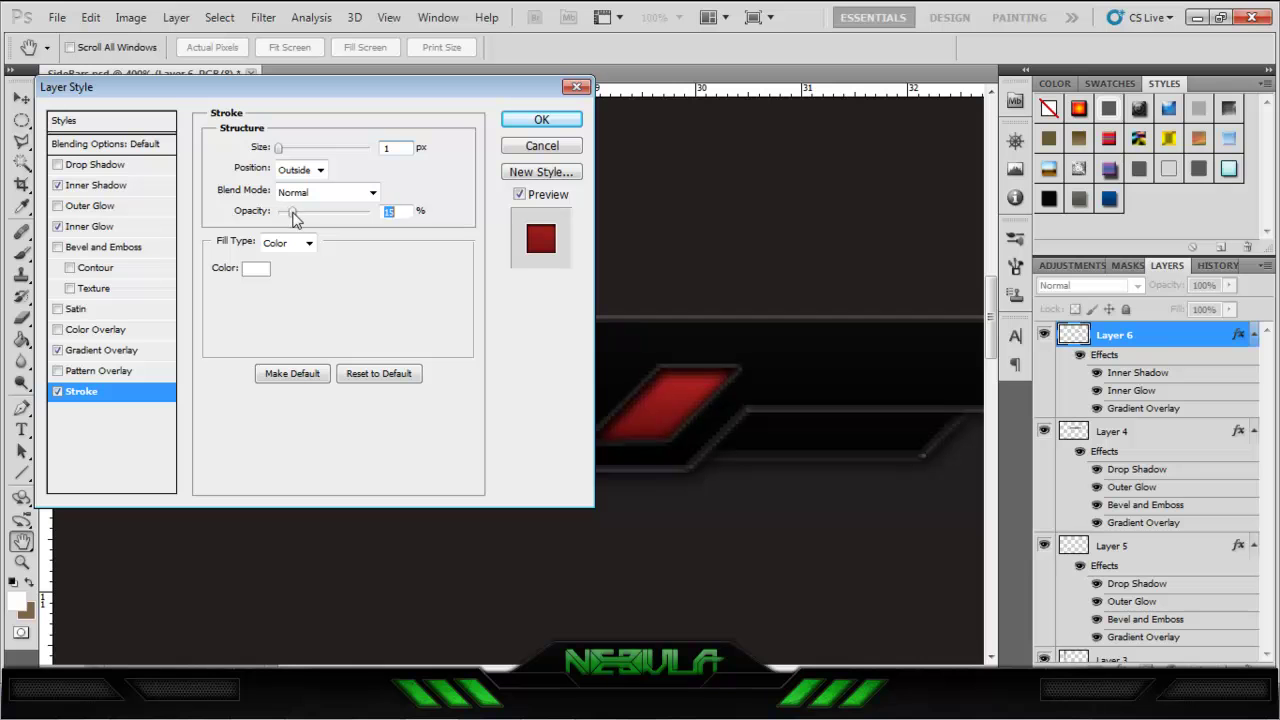
left_click(563, 122)
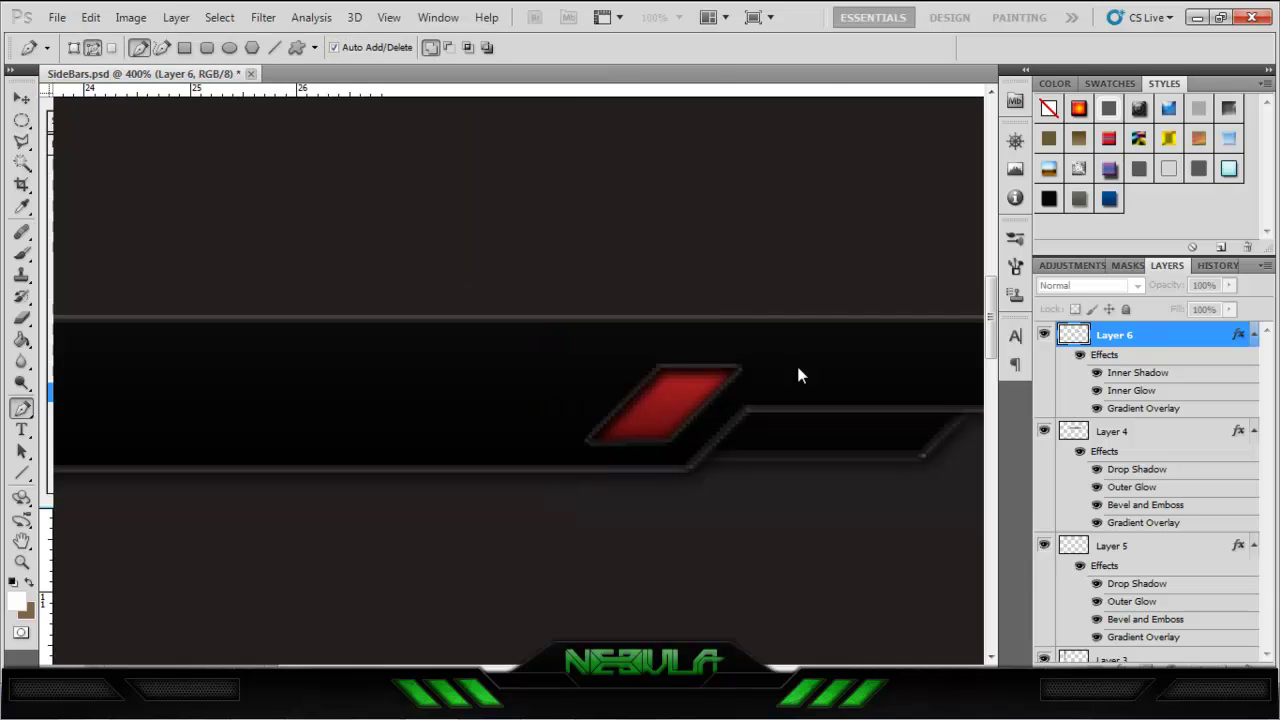
Step: Convert Layer 6 to a smart object and rasterize it to bake in its layer styles
left_click(389, 17)
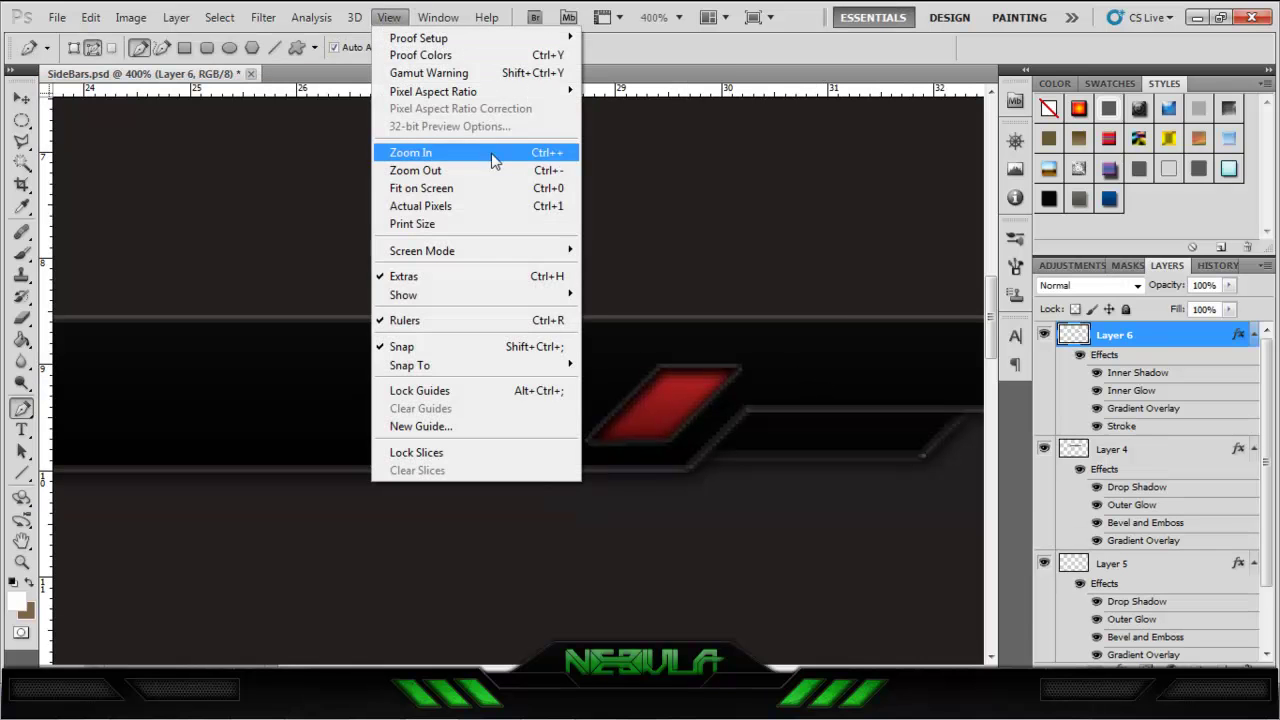
left_click(492, 206)
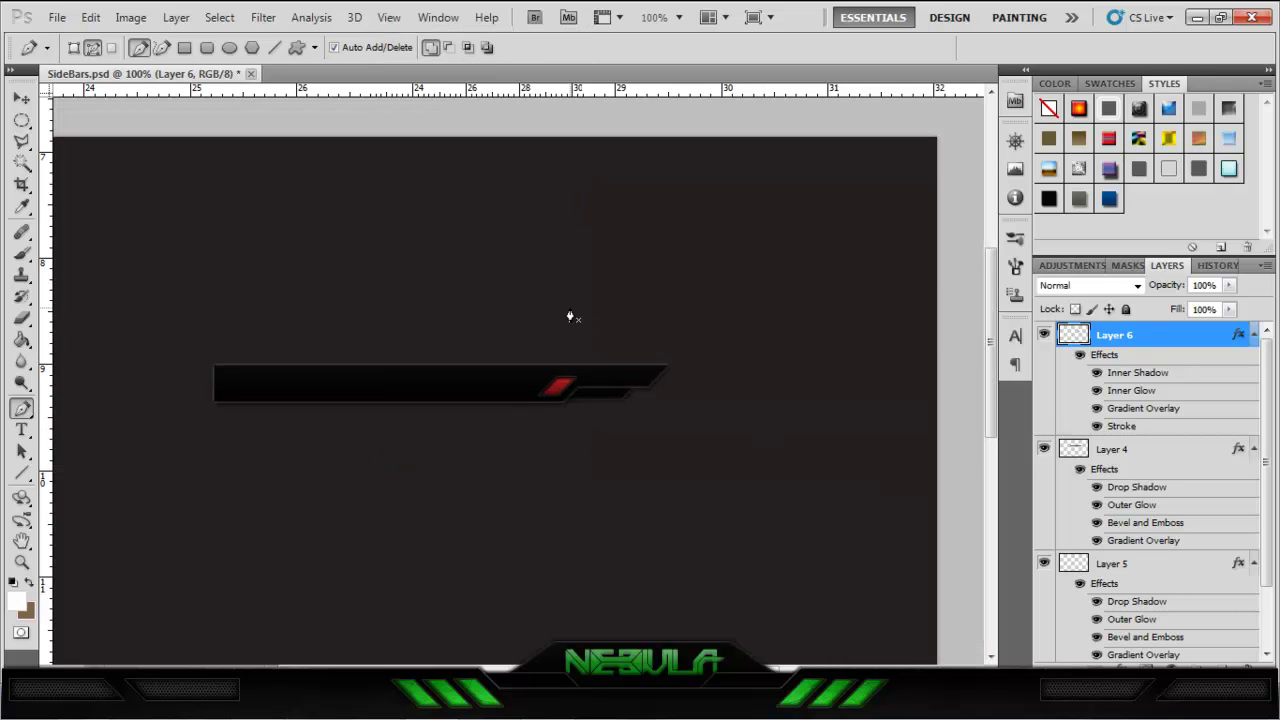
double_click(1163, 346)
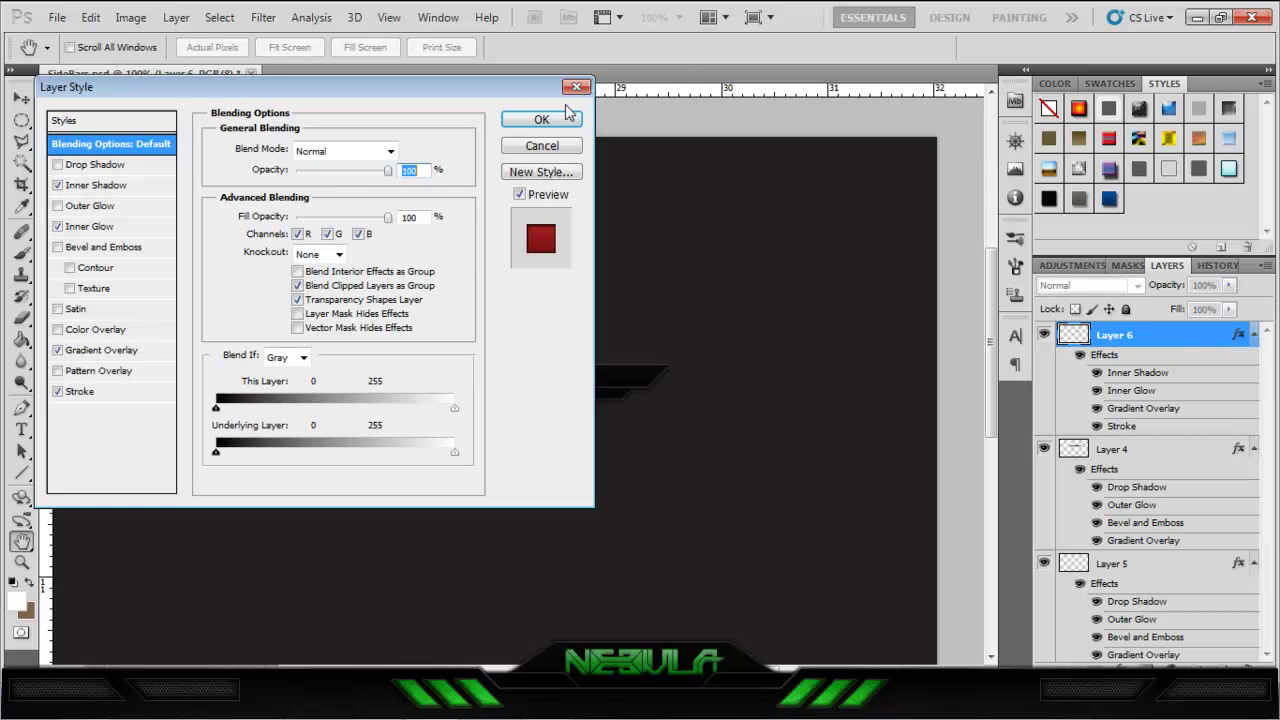
left_click(575, 88)
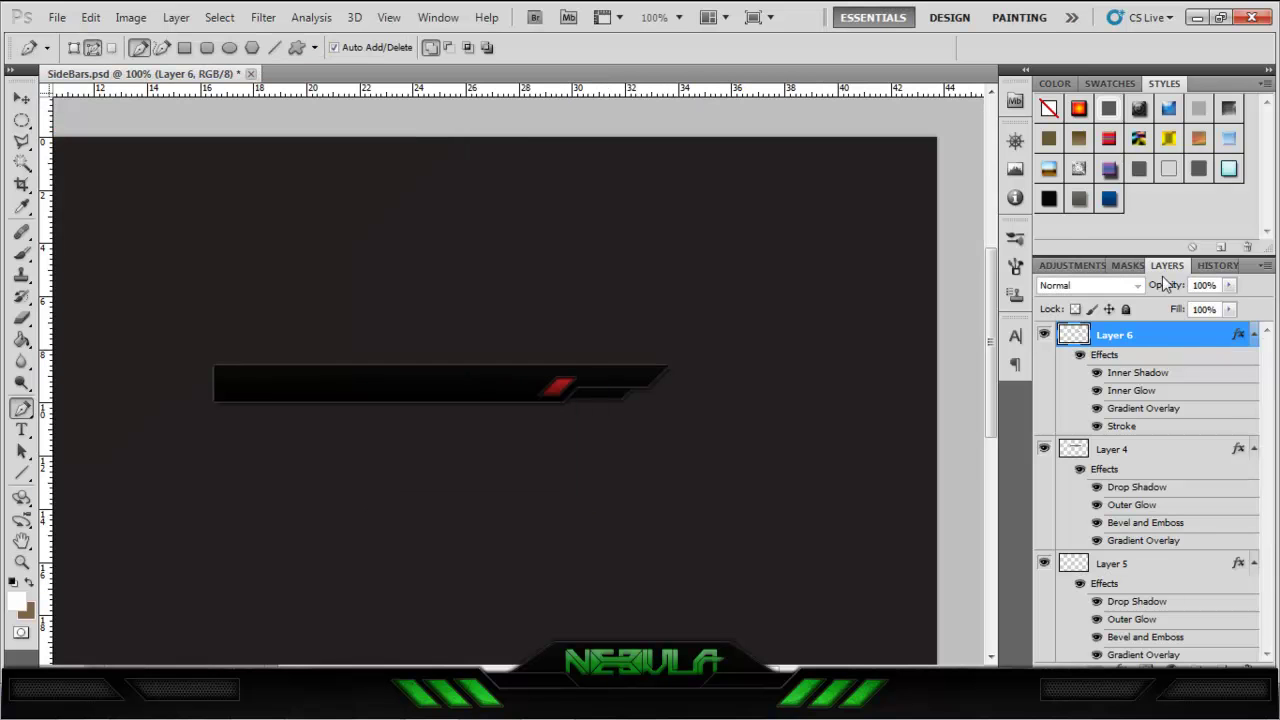
right_click(1196, 348)
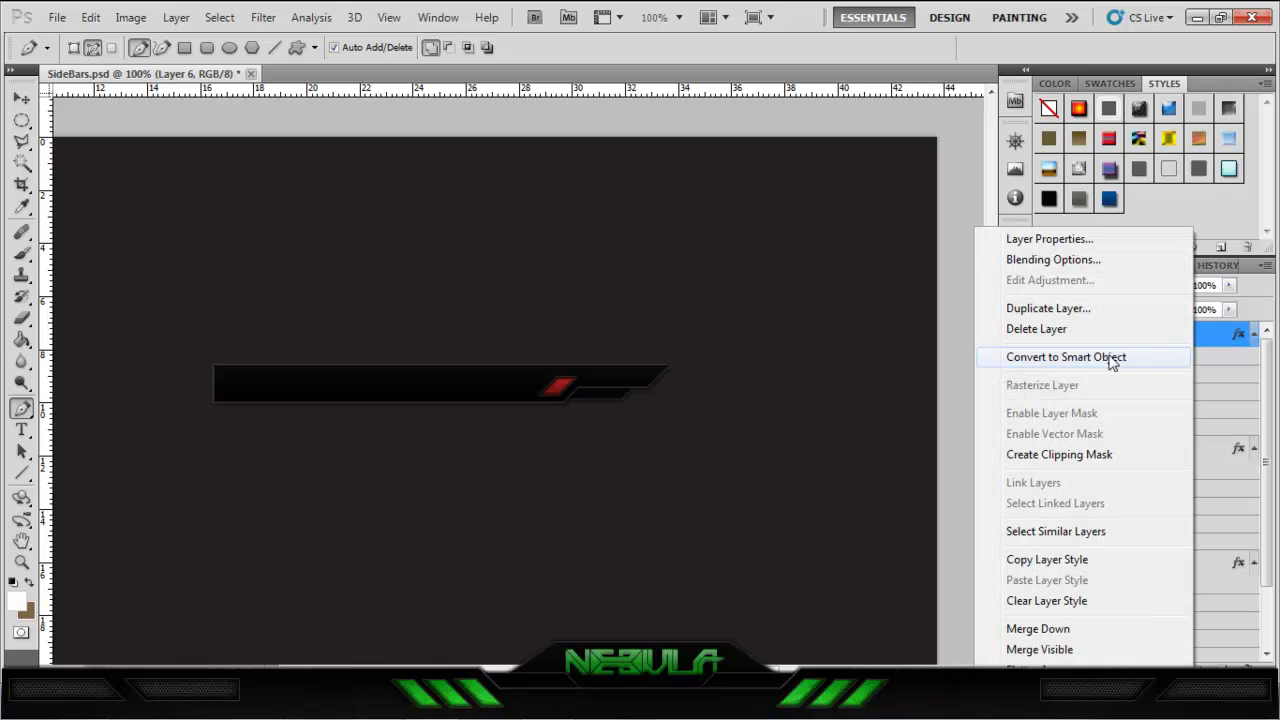
left_click(1120, 366)
right_click(1163, 333)
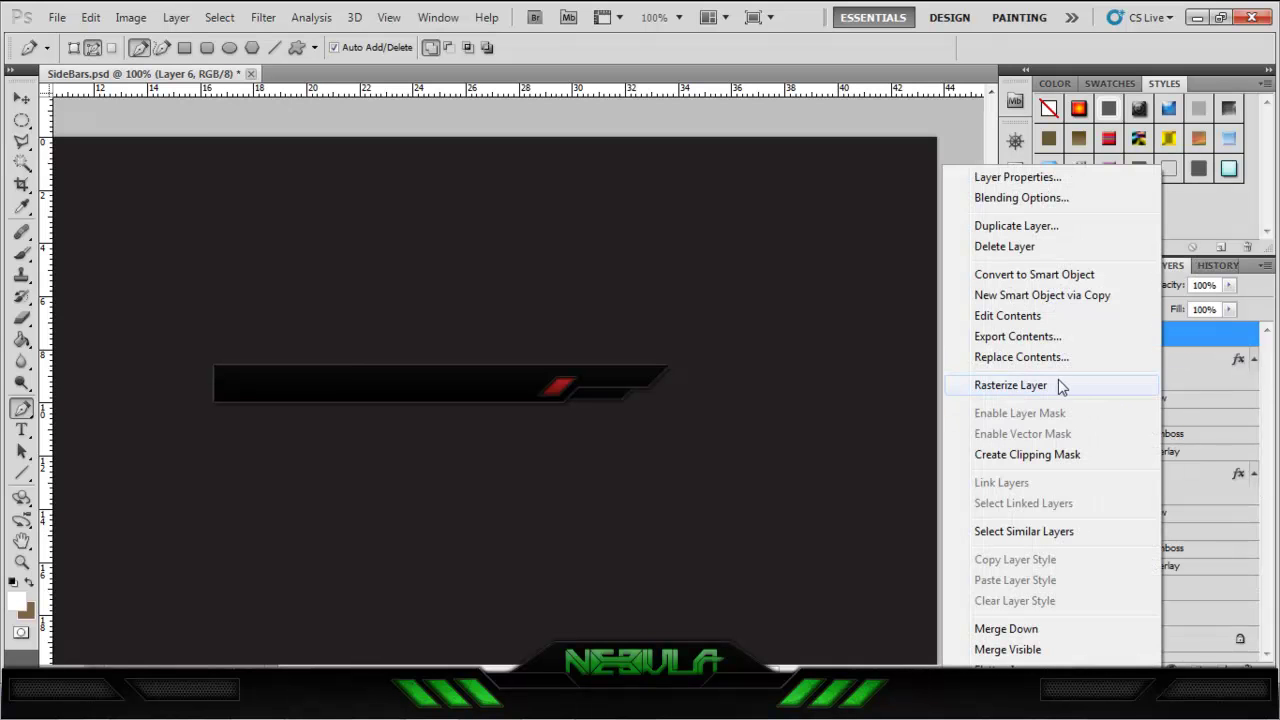
left_click(986, 383)
left_click(1165, 355)
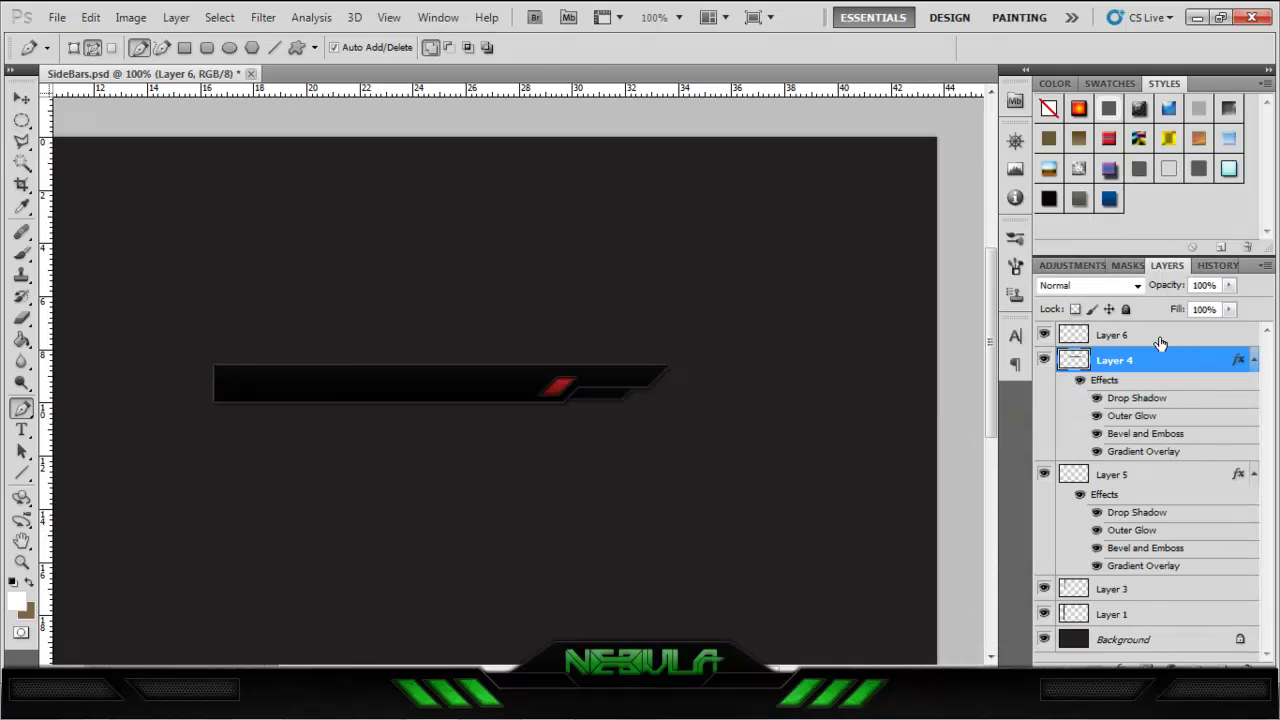
double_click(1163, 348)
key("Escape")
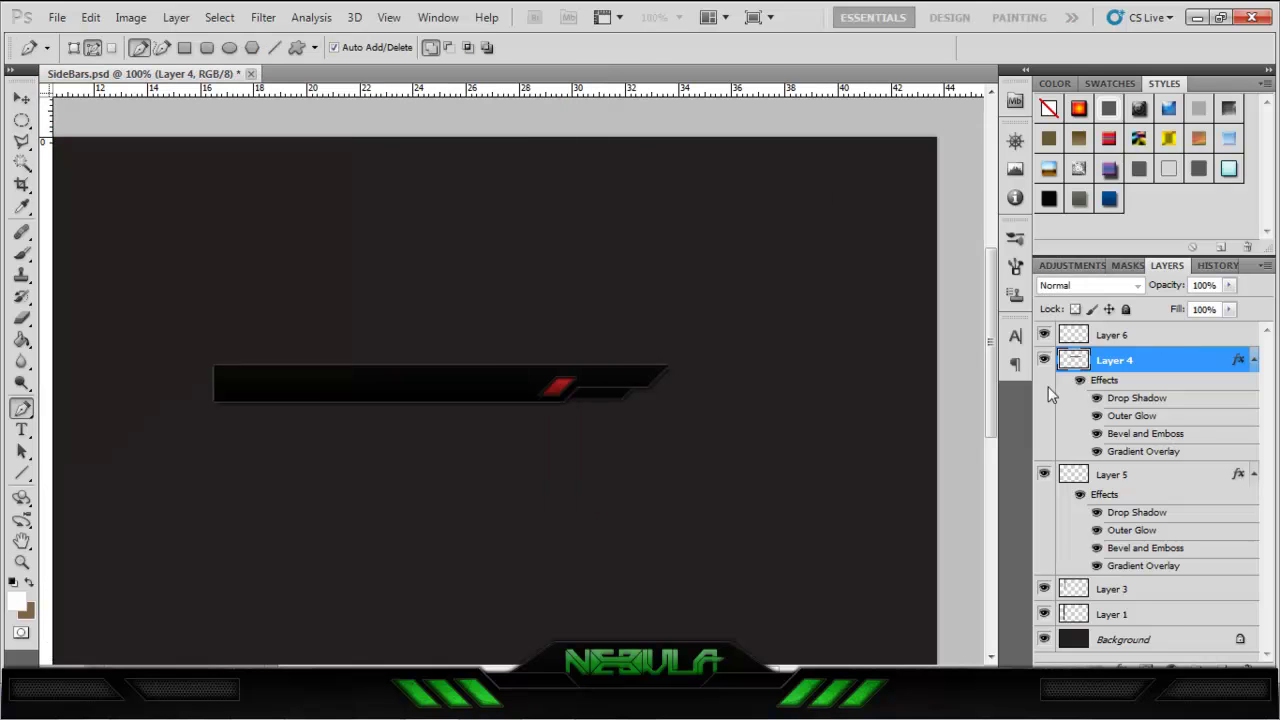
Step: Add a Pattern Overlay to Layer 6 using the light grey hexagon mesh pattern
left_click(1183, 334)
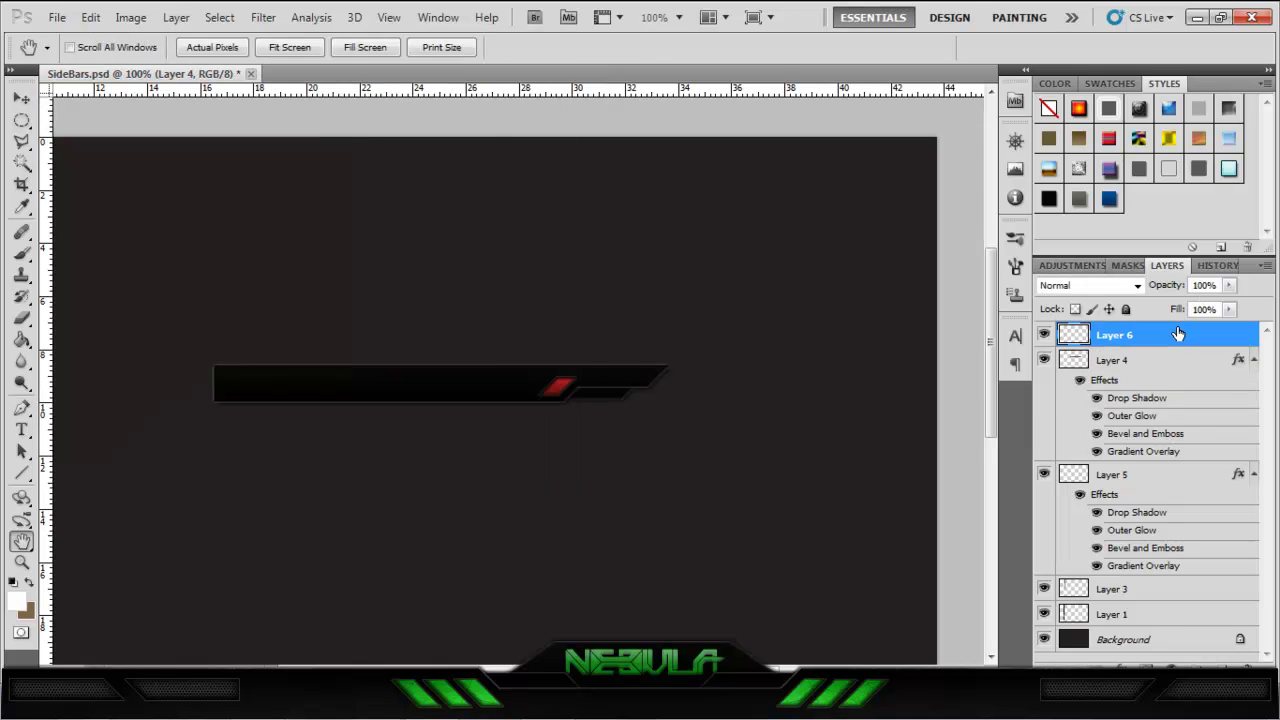
double_click(1183, 334)
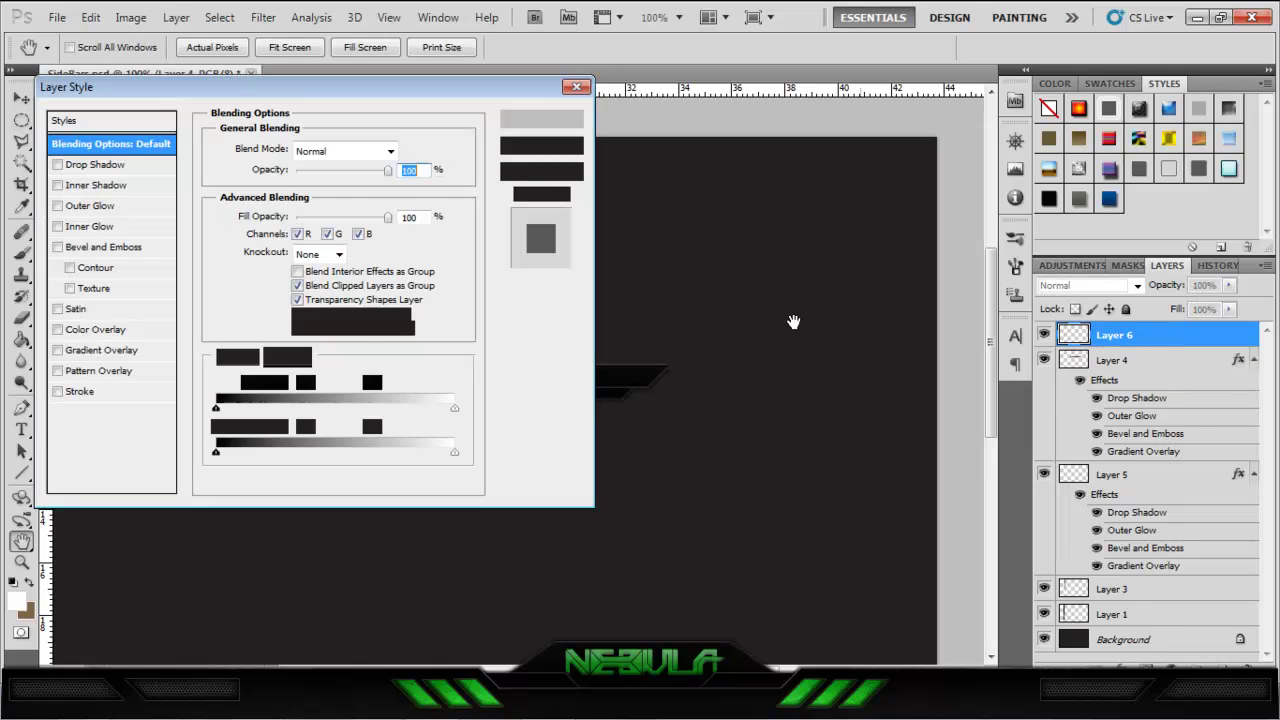
left_click(86, 371)
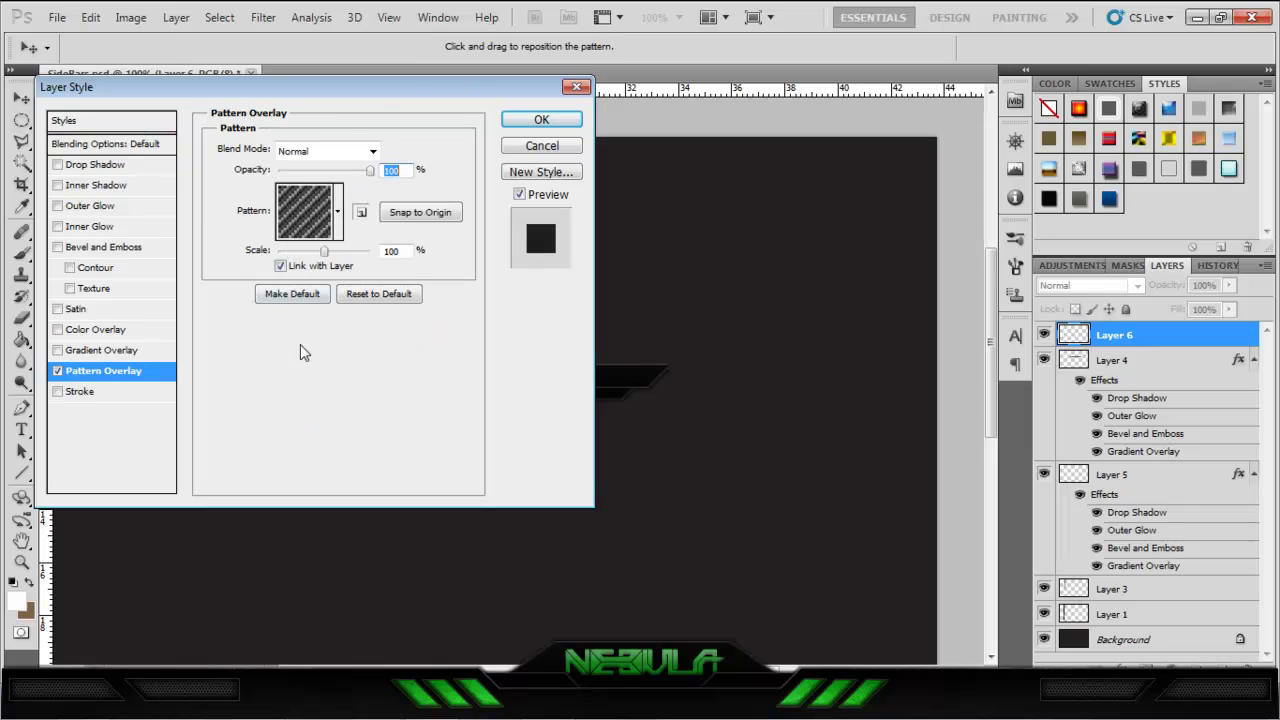
left_click(298, 232)
left_click(246, 362)
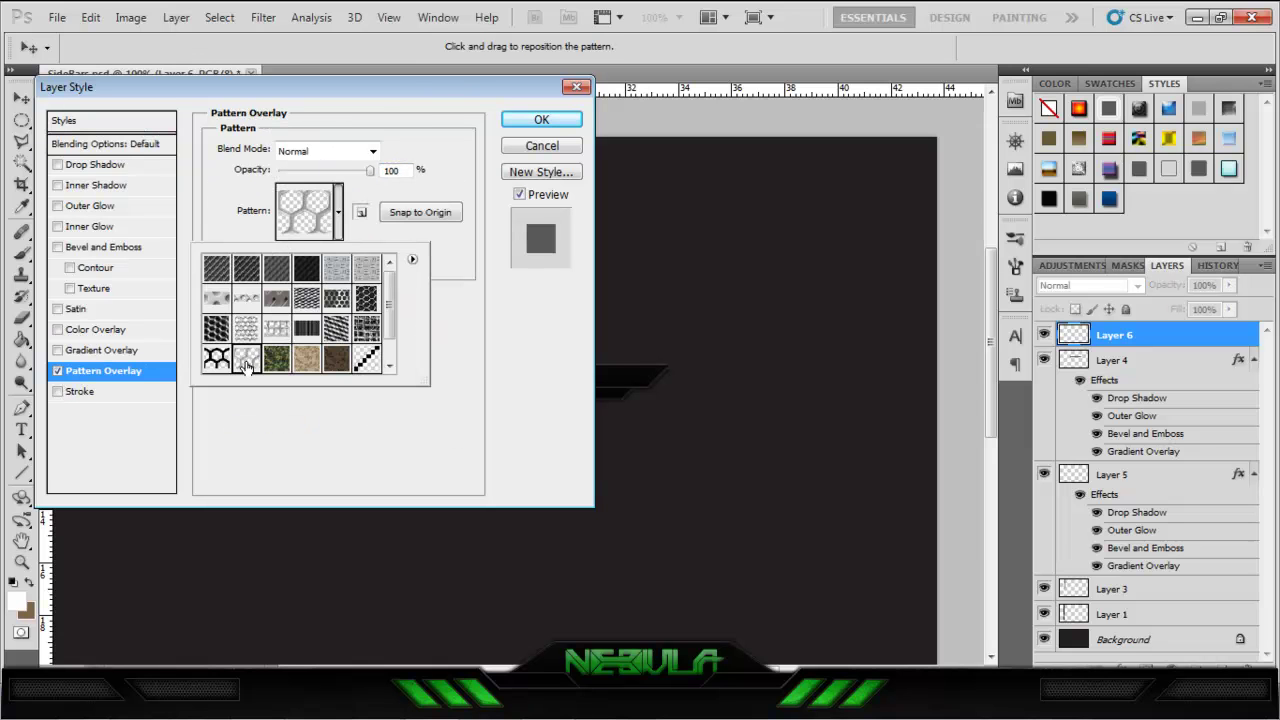
left_click(491, 106)
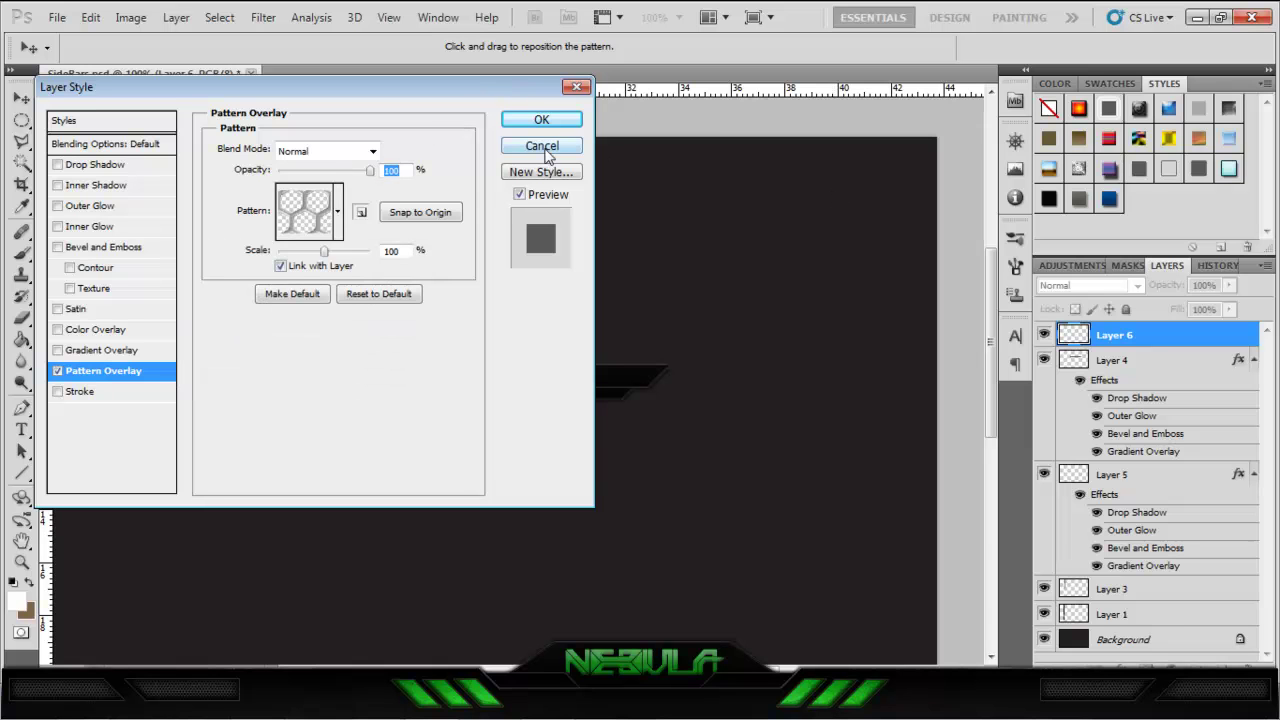
left_click_drag(459, 86, 1157, 156)
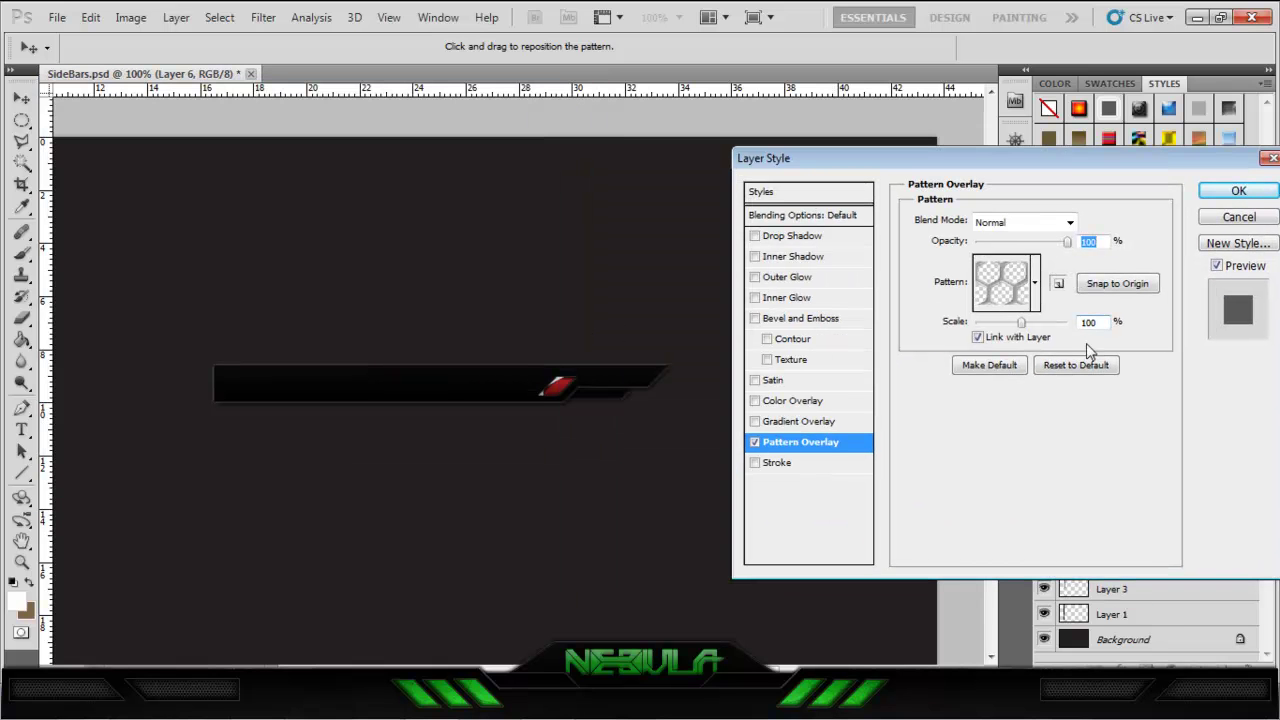
Step: Set the Pattern Overlay's scale to 5% and its opacity to 21%, and apply the layer style
left_click_drag(1021, 322, 980, 337)
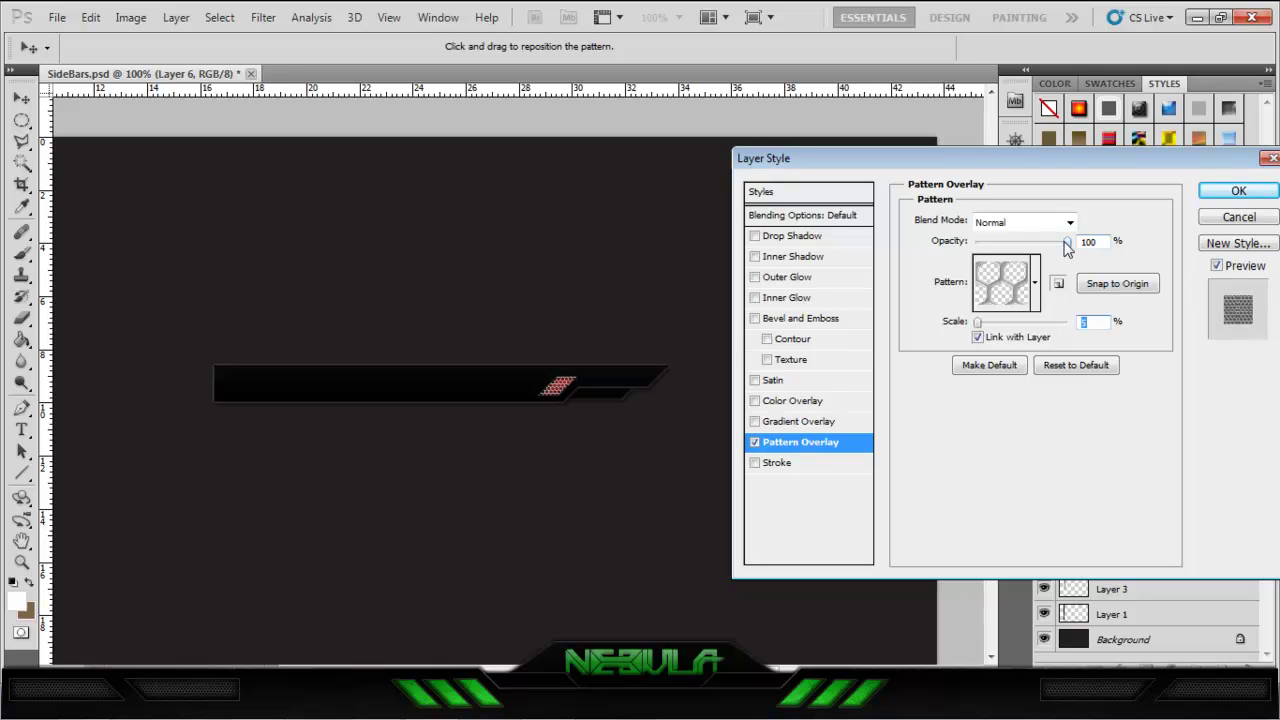
left_click_drag(1067, 242, 996, 248)
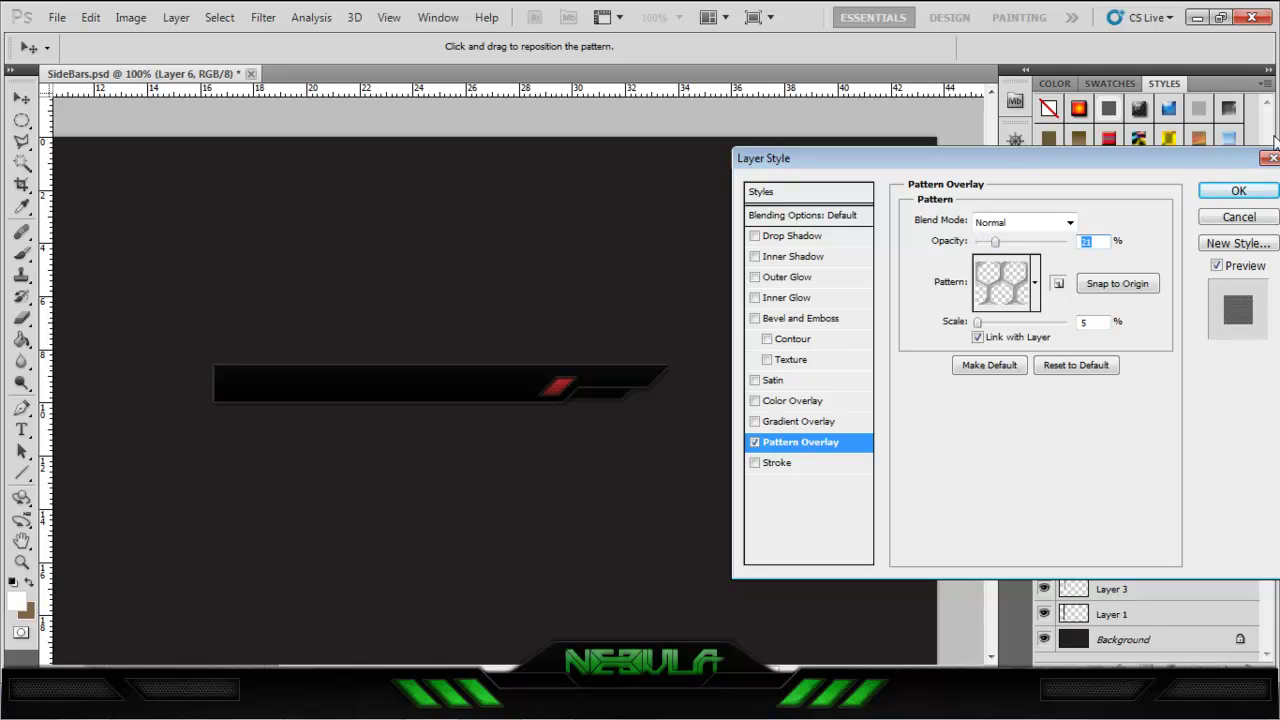
left_click(1238, 192)
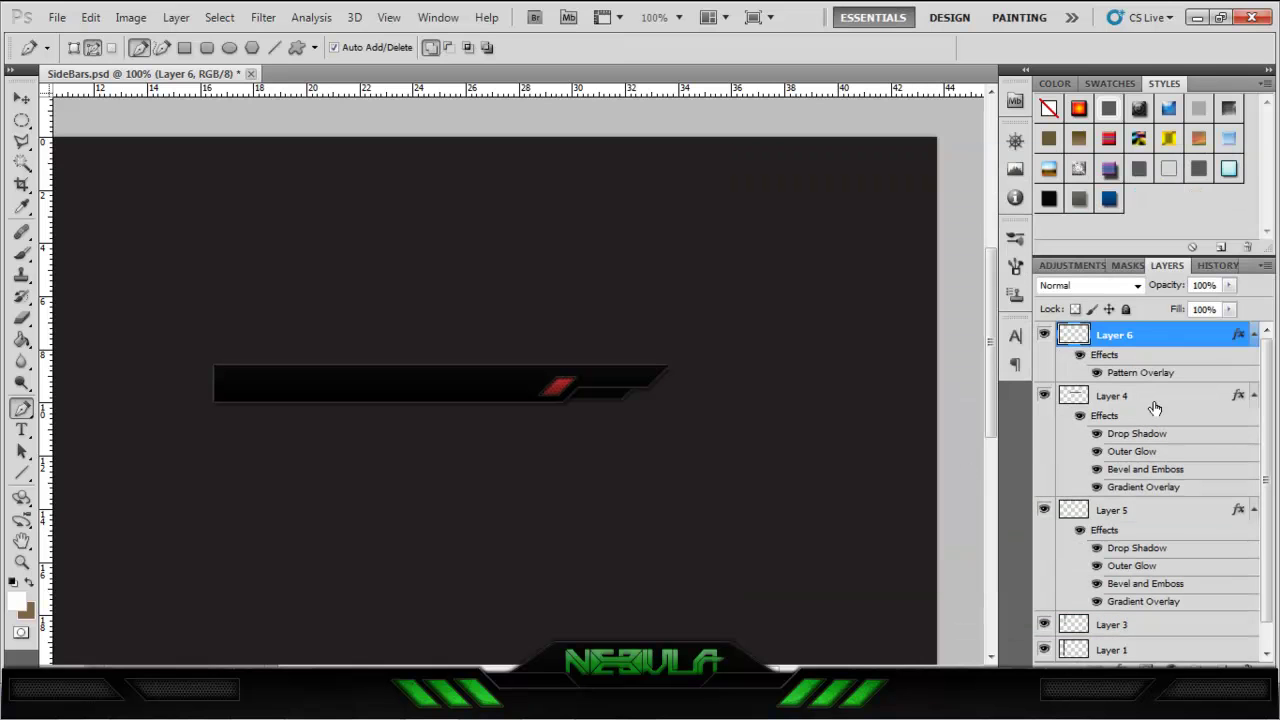
Step: Duplicate Layer 6 twice and place the copies in a row to the left of the original red accent
right_click(1188, 330)
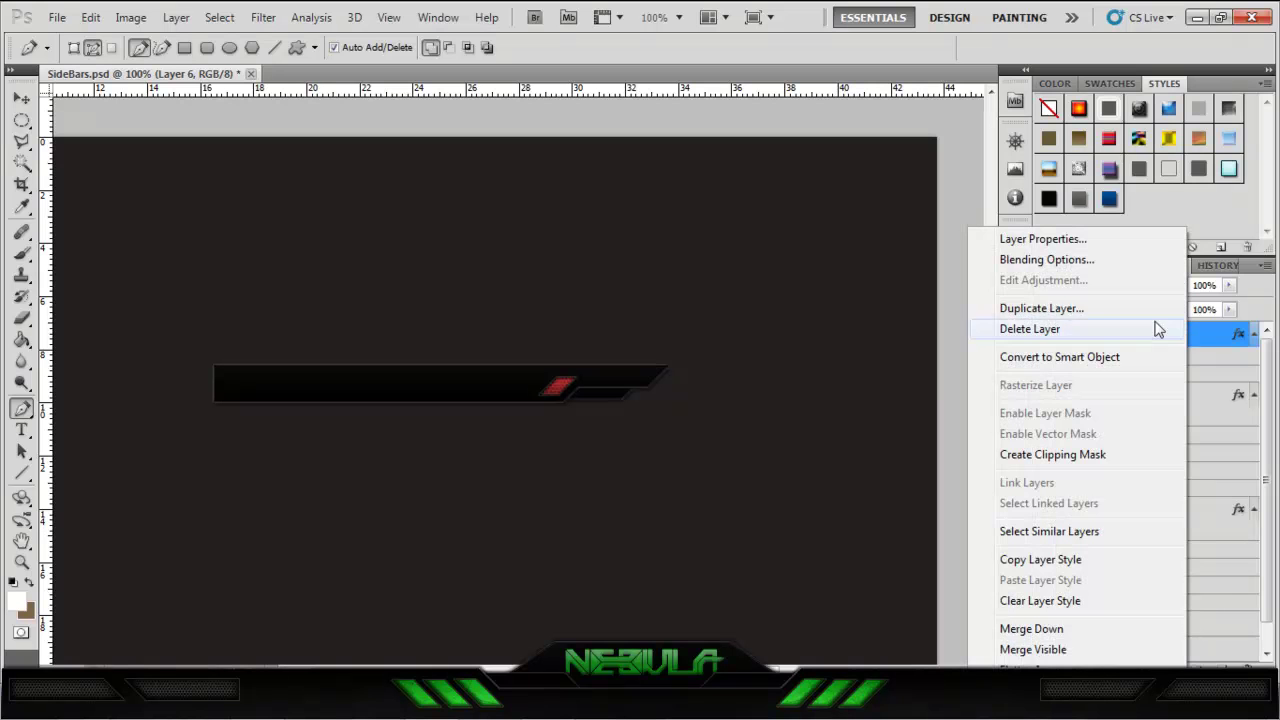
left_click(1219, 354)
left_click_drag(1174, 338, 1222, 690)
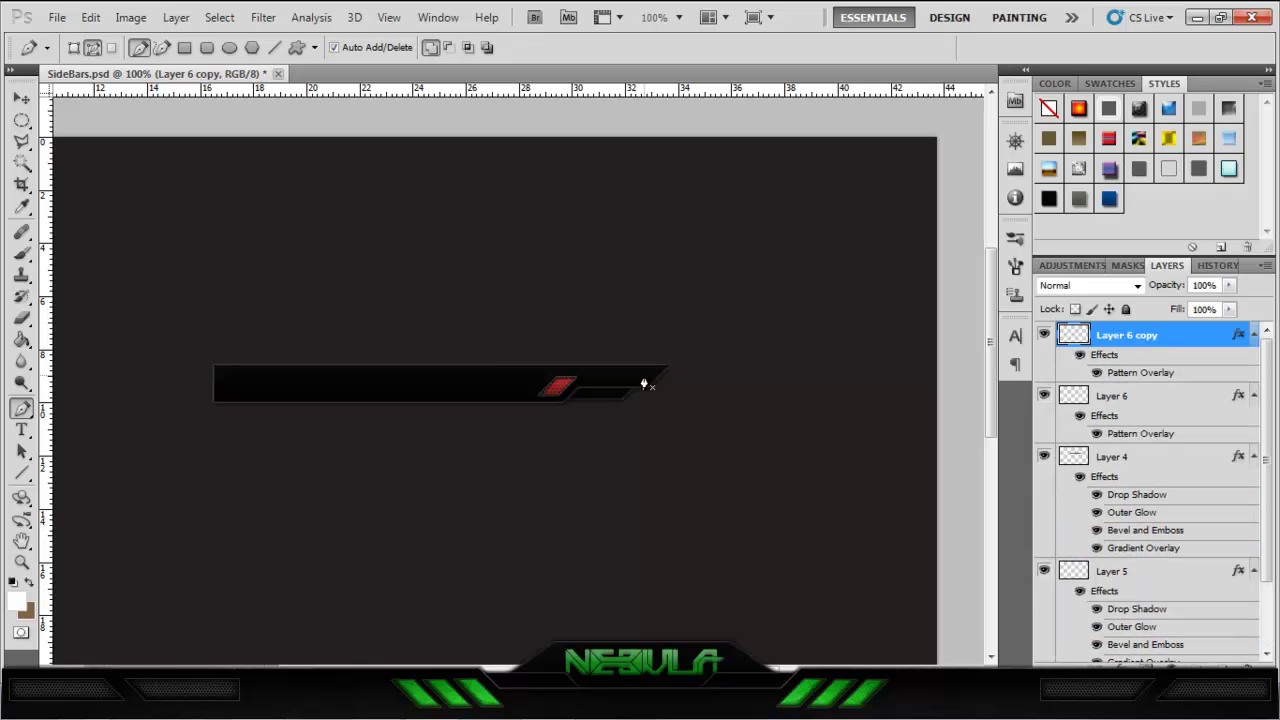
left_click(21, 98)
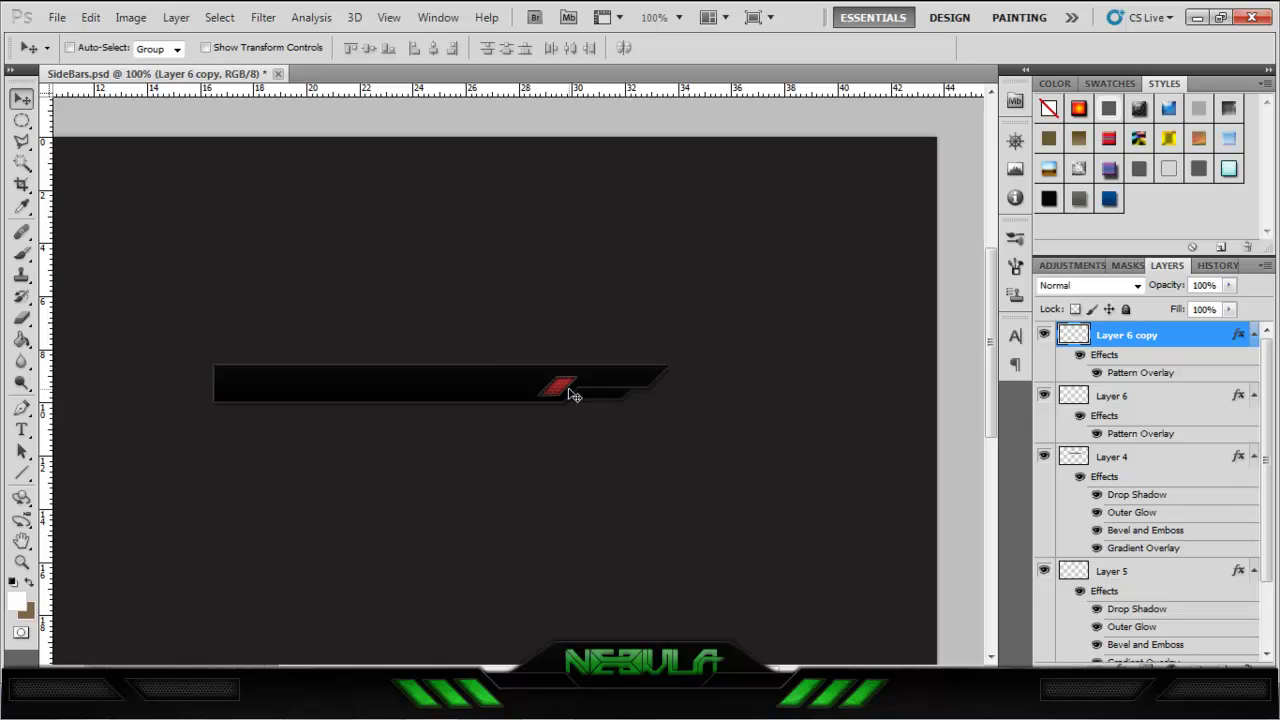
left_click_drag(563, 393, 535, 391)
left_click_drag(1148, 338, 1162, 645)
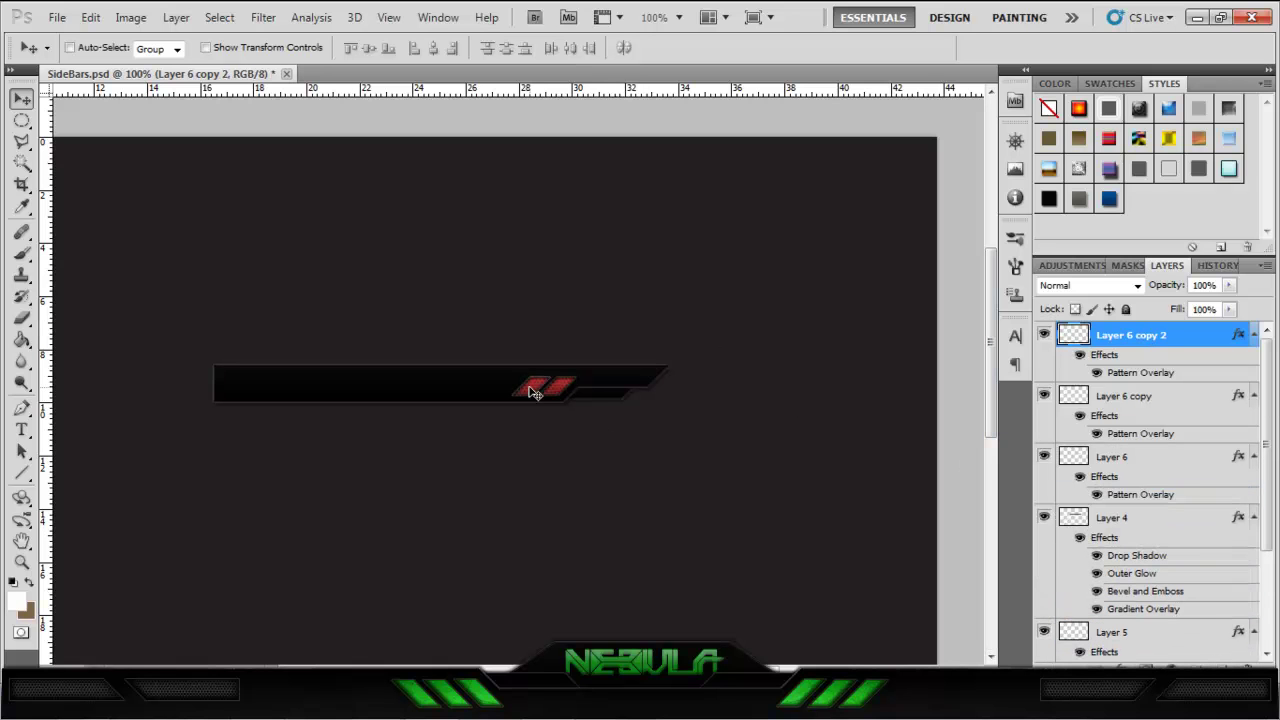
left_click_drag(534, 393, 502, 389)
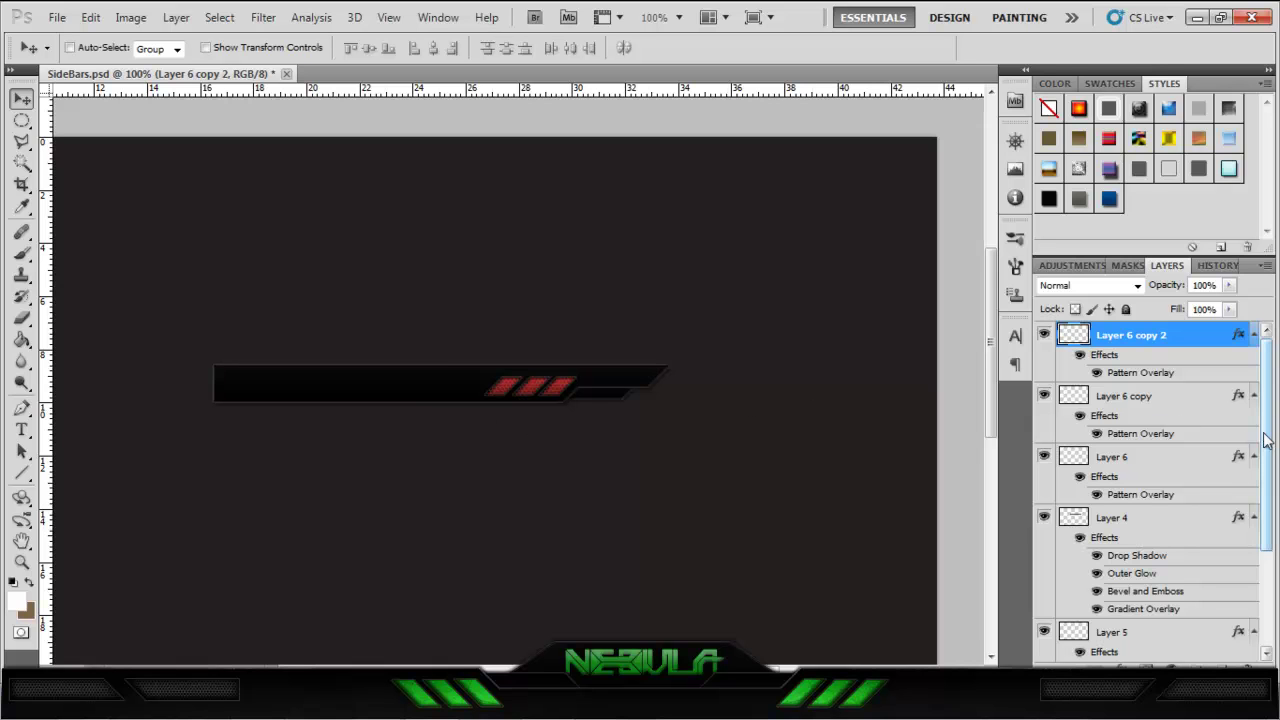
Step: Inspect the whole sidebar graphic and toggle the visibility of Layer 5 and Layer 4 to identify the bar's parts
scroll(428, 599, "left", 10)
scroll(361, 556, "right", 4)
scroll(657, 577, "right", 8)
scroll(606, 577, "left", 2)
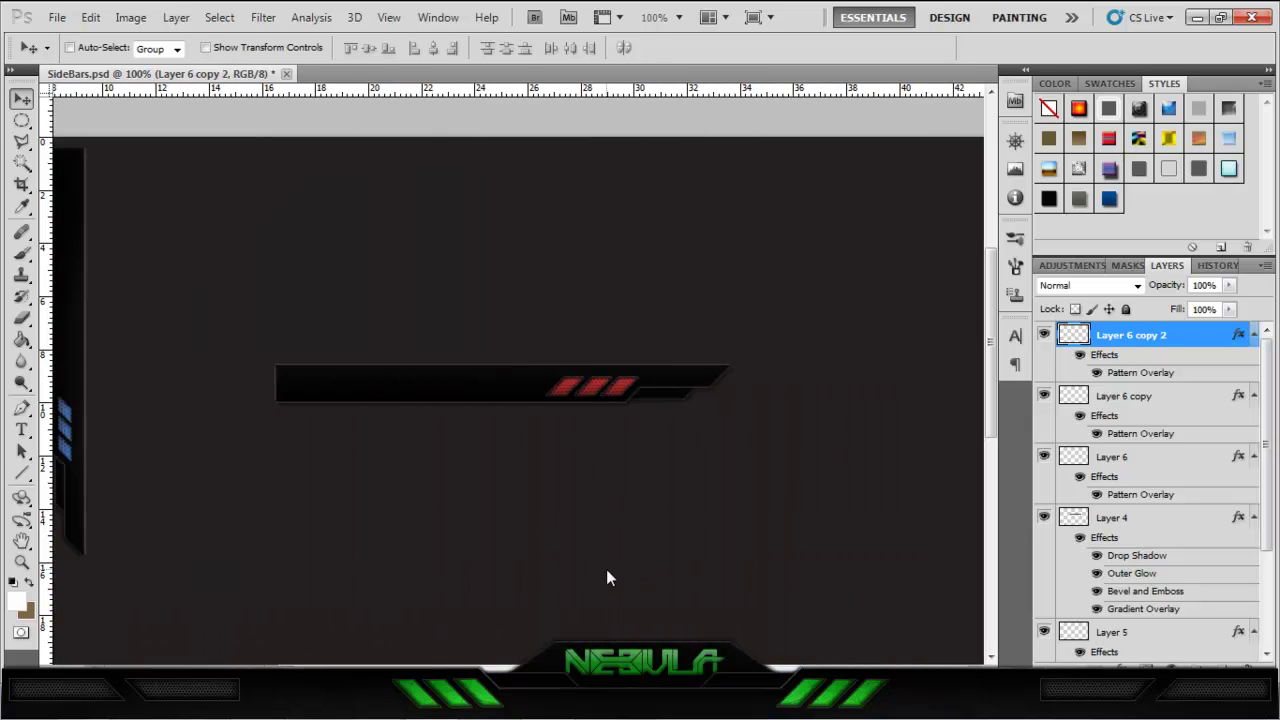
scroll(606, 575, "right", 1)
left_click_drag(1266, 524, 1265, 645)
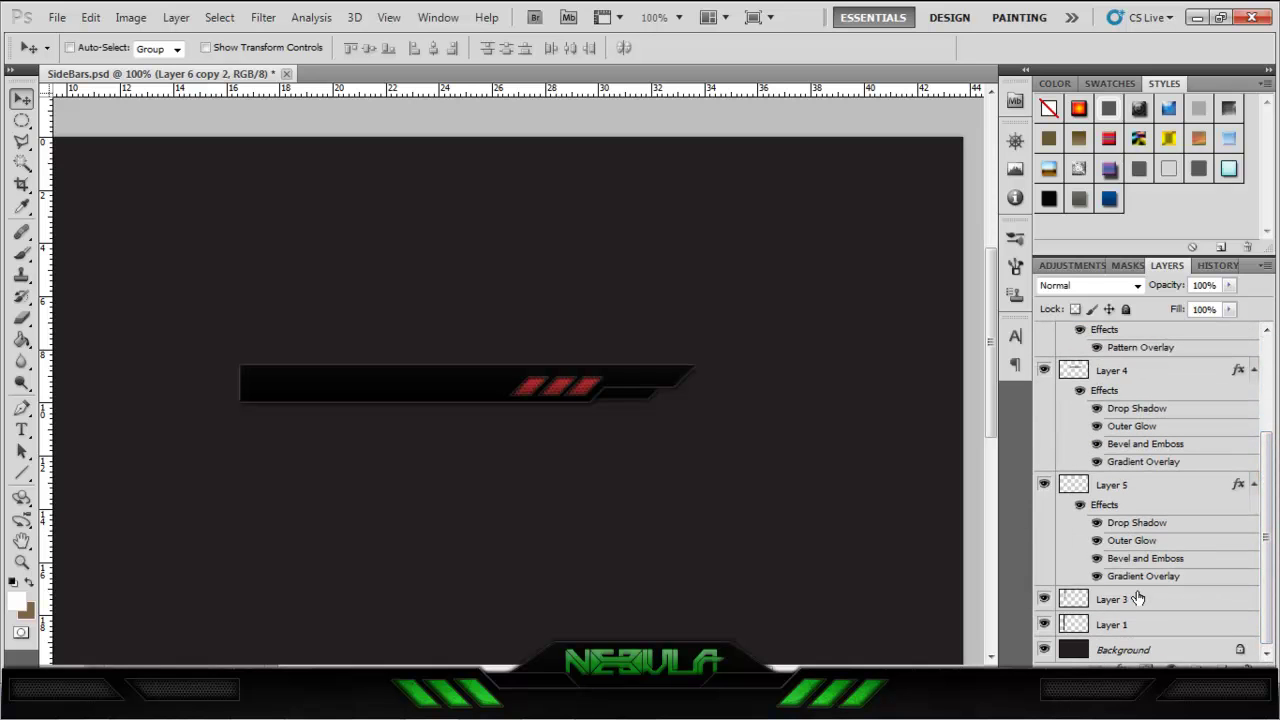
left_click(1150, 487)
left_click(1044, 485)
left_click(1044, 486)
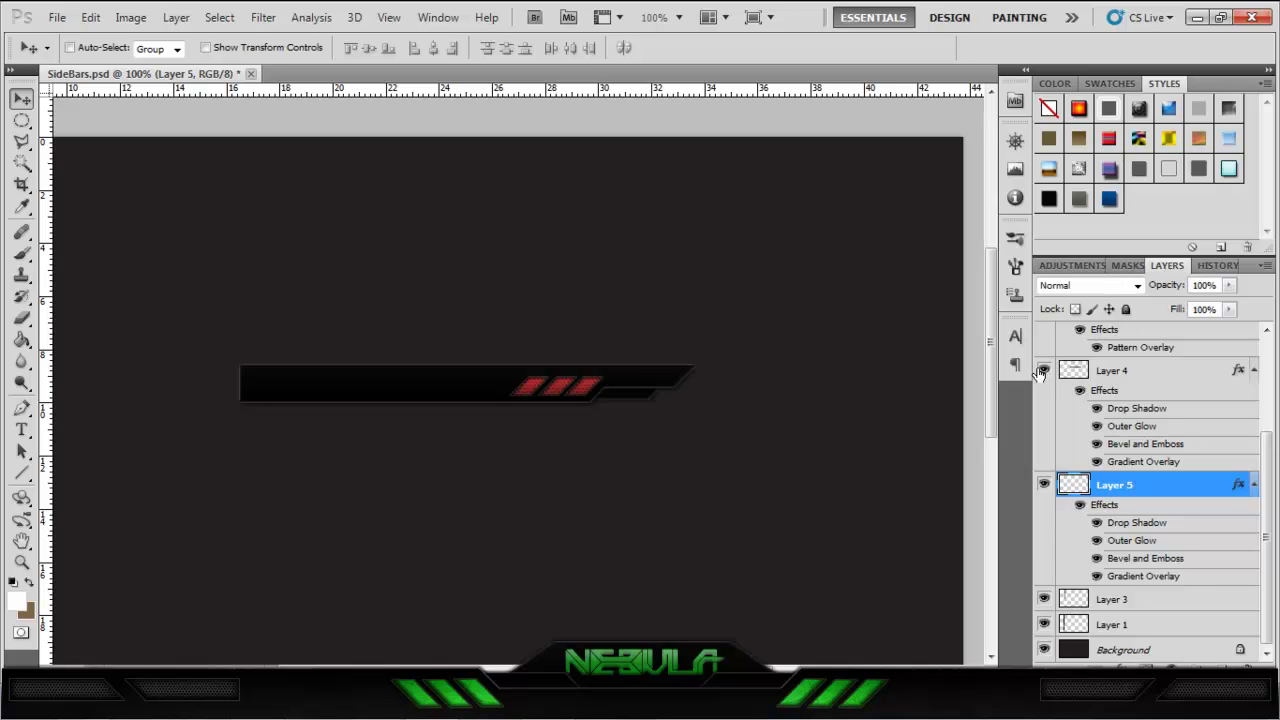
left_click(1043, 371)
left_click(1044, 371)
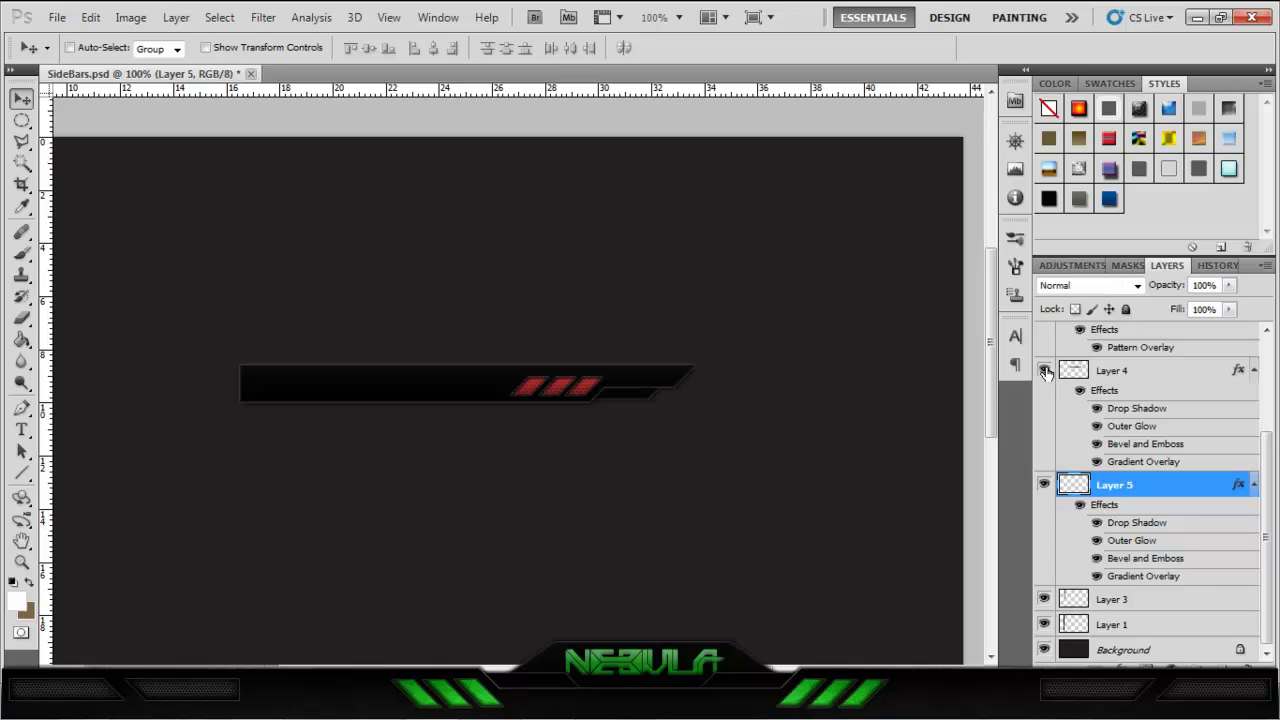
Step: Merge Layer 4 and Layer 5 into one bar layer and check it by toggling its visibility
left_click(1139, 387)
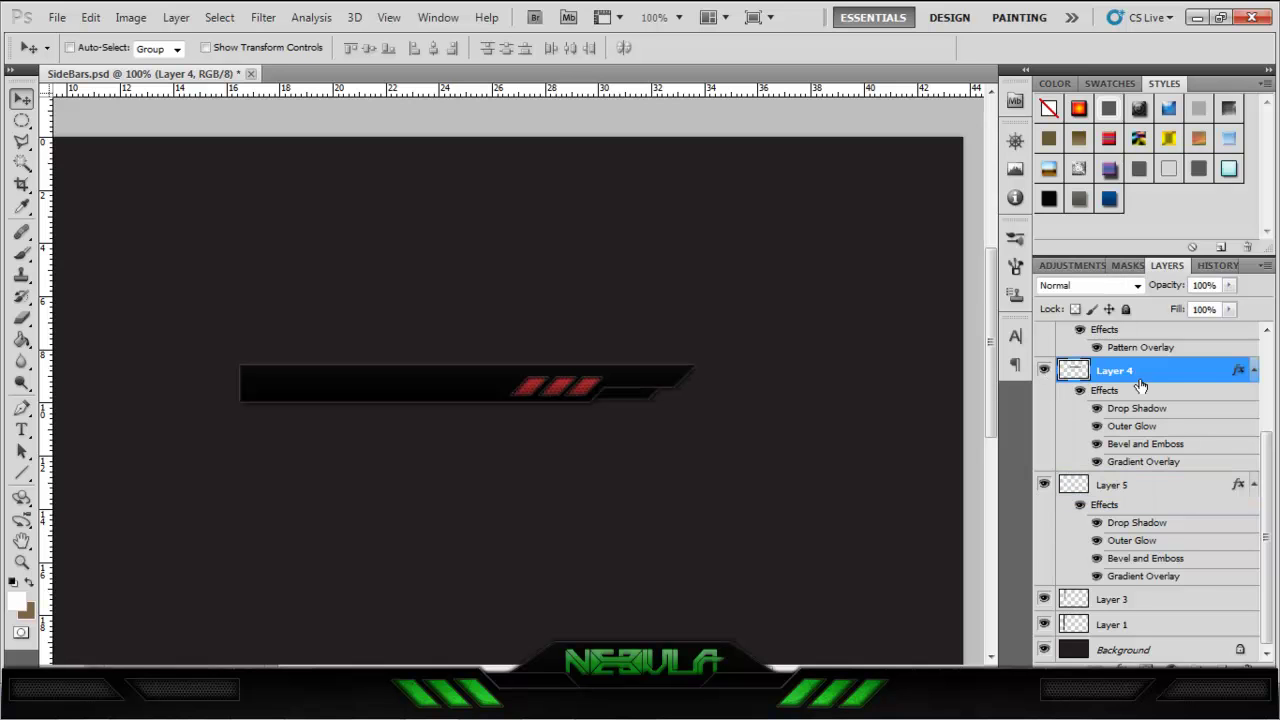
left_click(1157, 489, "ctrl")
right_click(1157, 489)
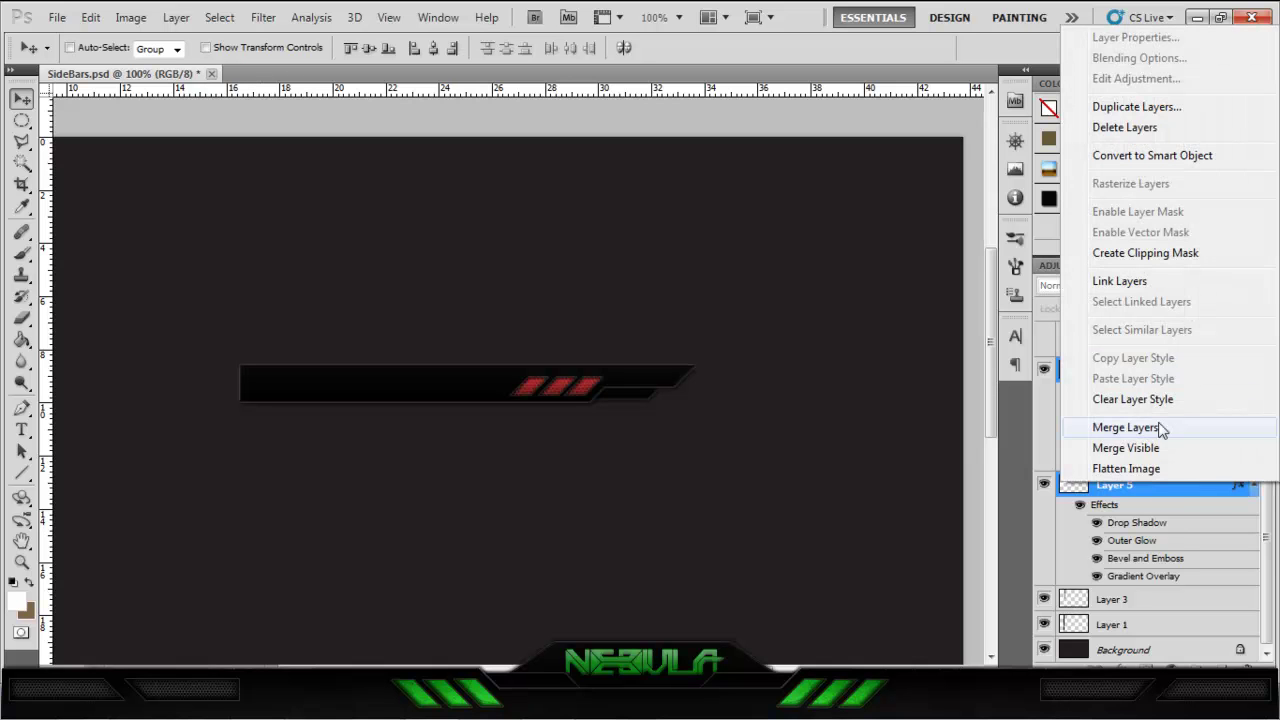
left_click(1125, 428)
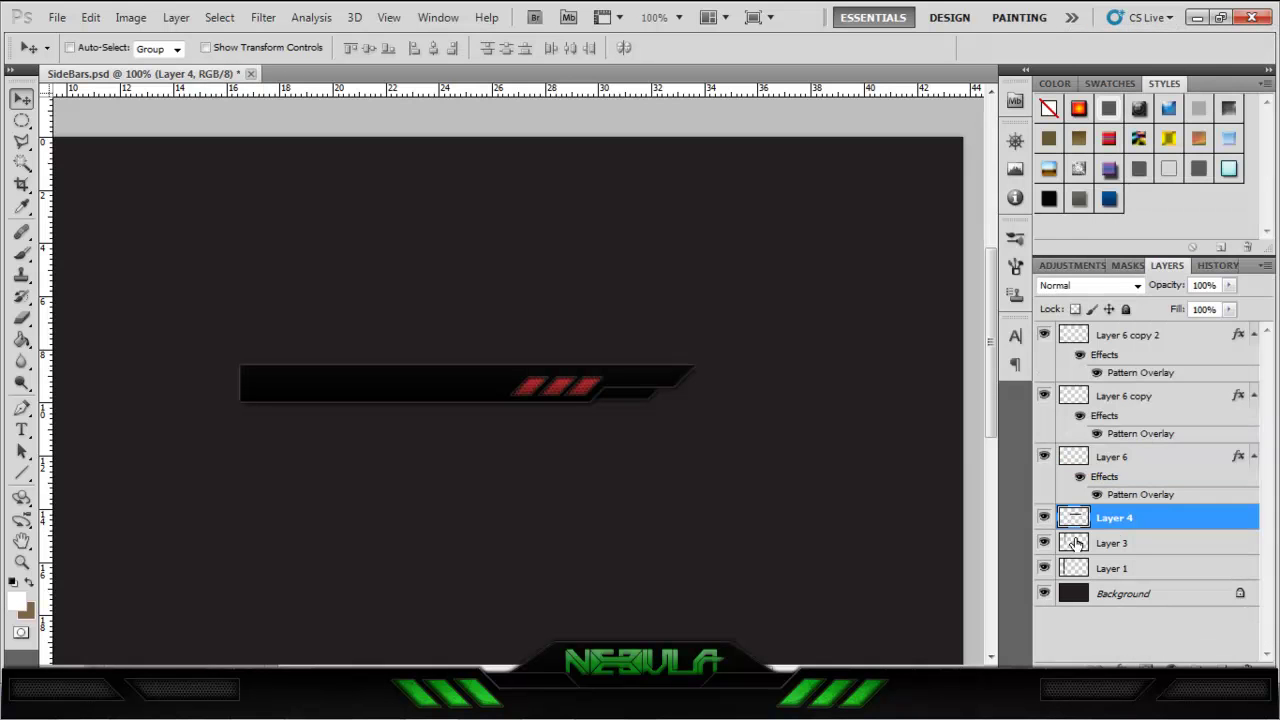
left_click(1044, 517)
left_click(1044, 517)
Step: Place the grunge_texture_by_darkrose42_stock image from the Textures folder above Layer 4, rotated 90° clockwise and scaled to 64.10% over the bar
key("alt+Tab")
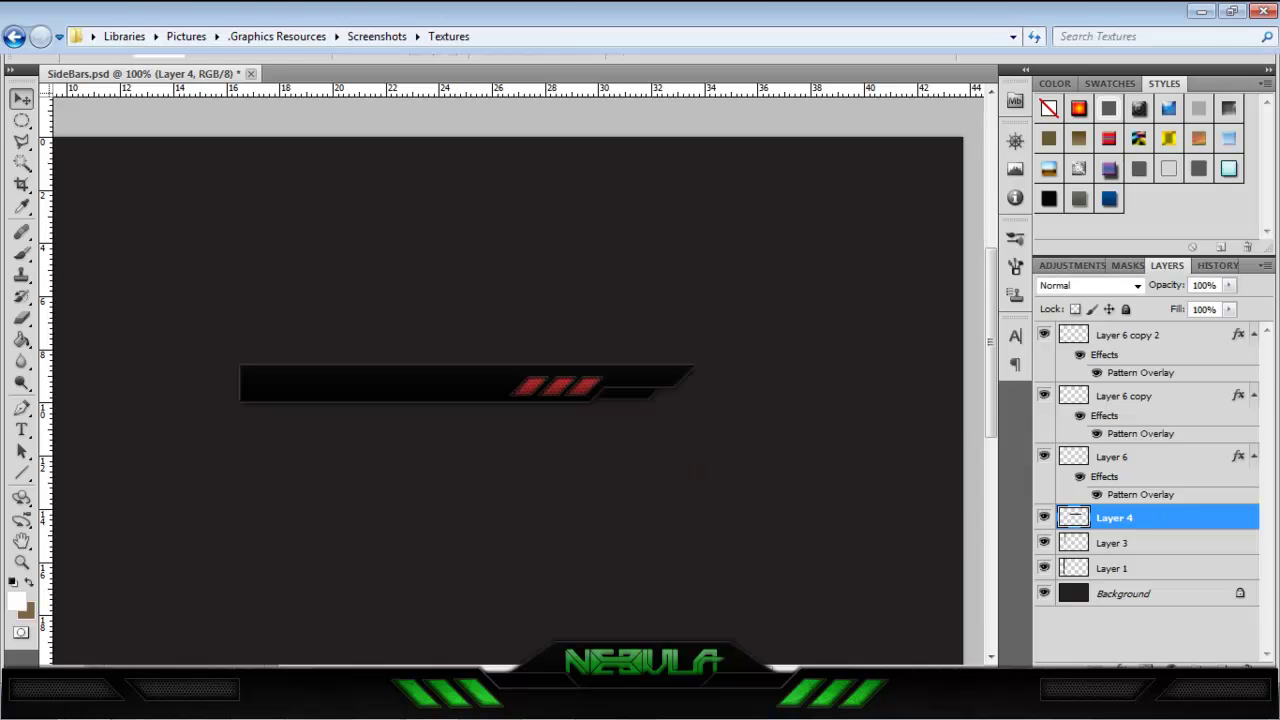
left_click_drag(742, 427, 575, 389)
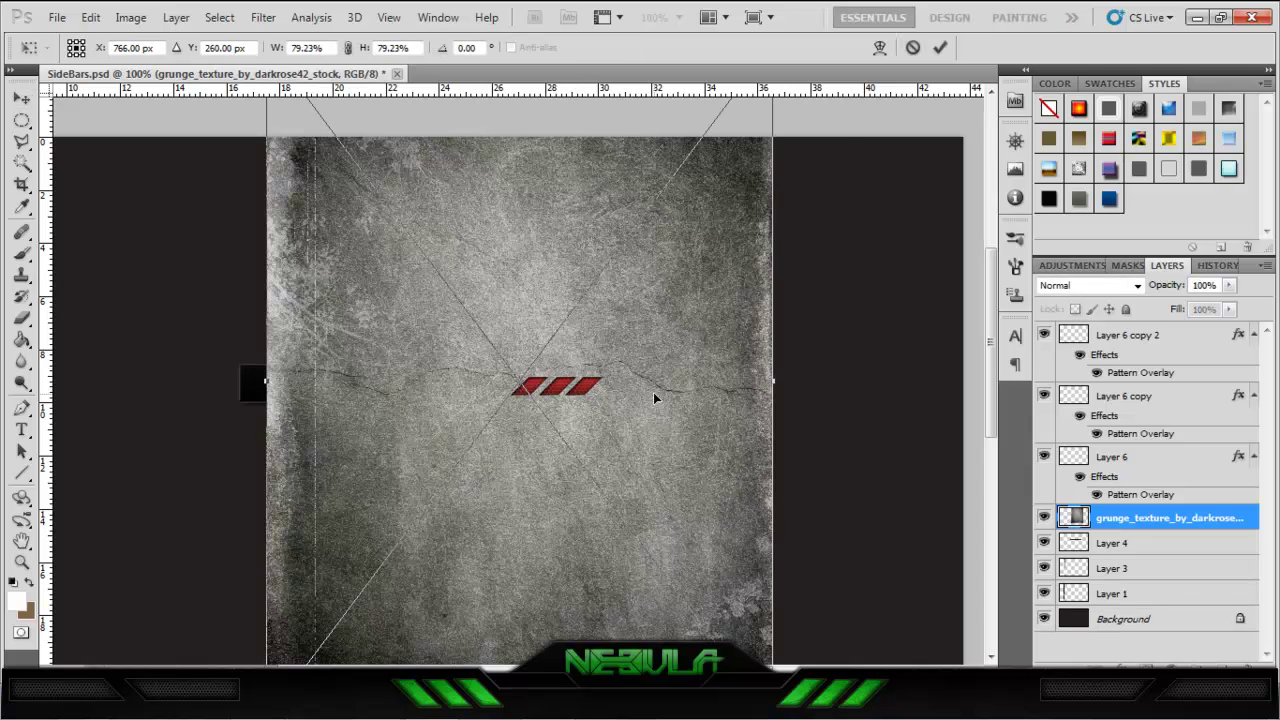
right_click(655, 398)
left_click(717, 308)
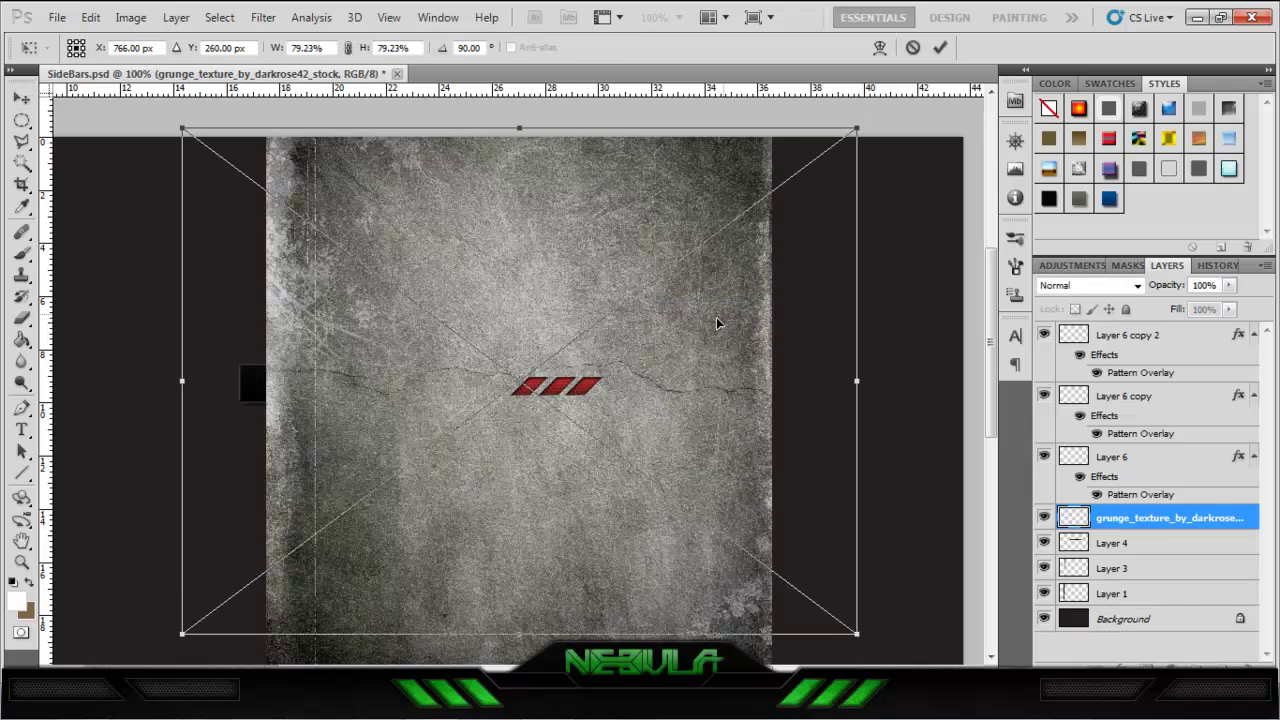
left_click_drag(855, 632, 724, 539)
key("shift+Down")
key("shift+Right")
key("shift+Down")
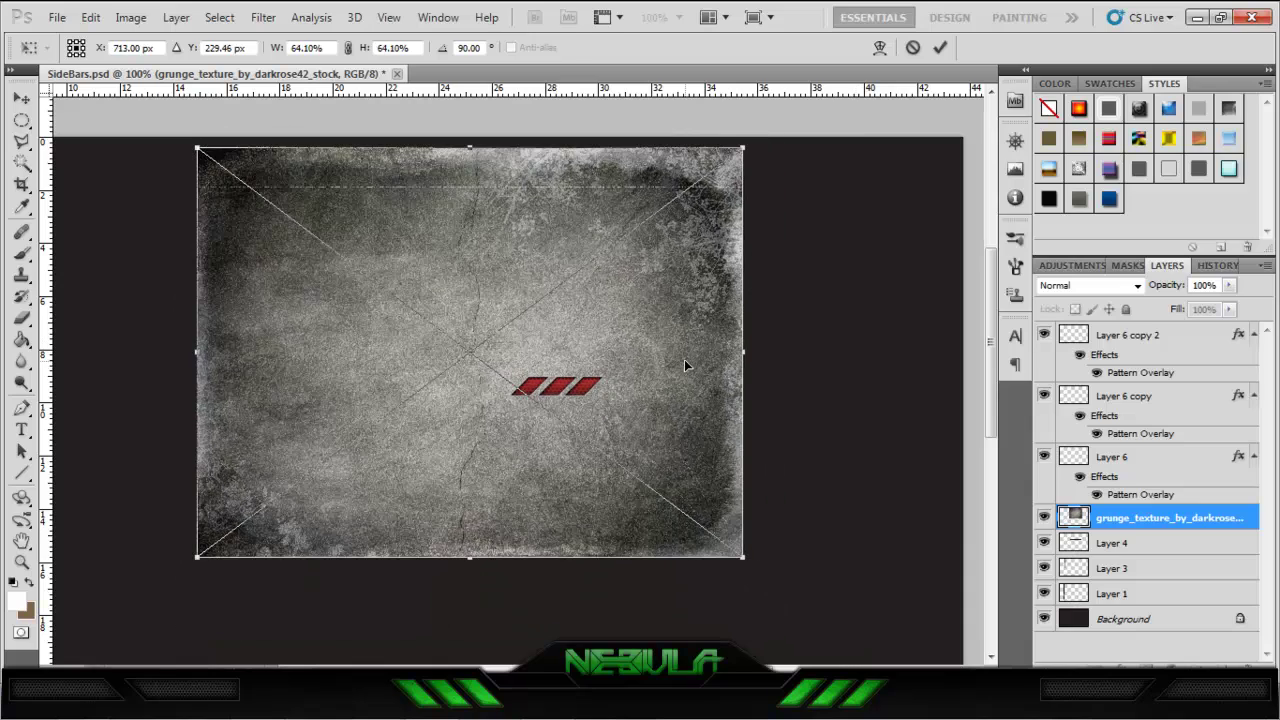
key("Return")
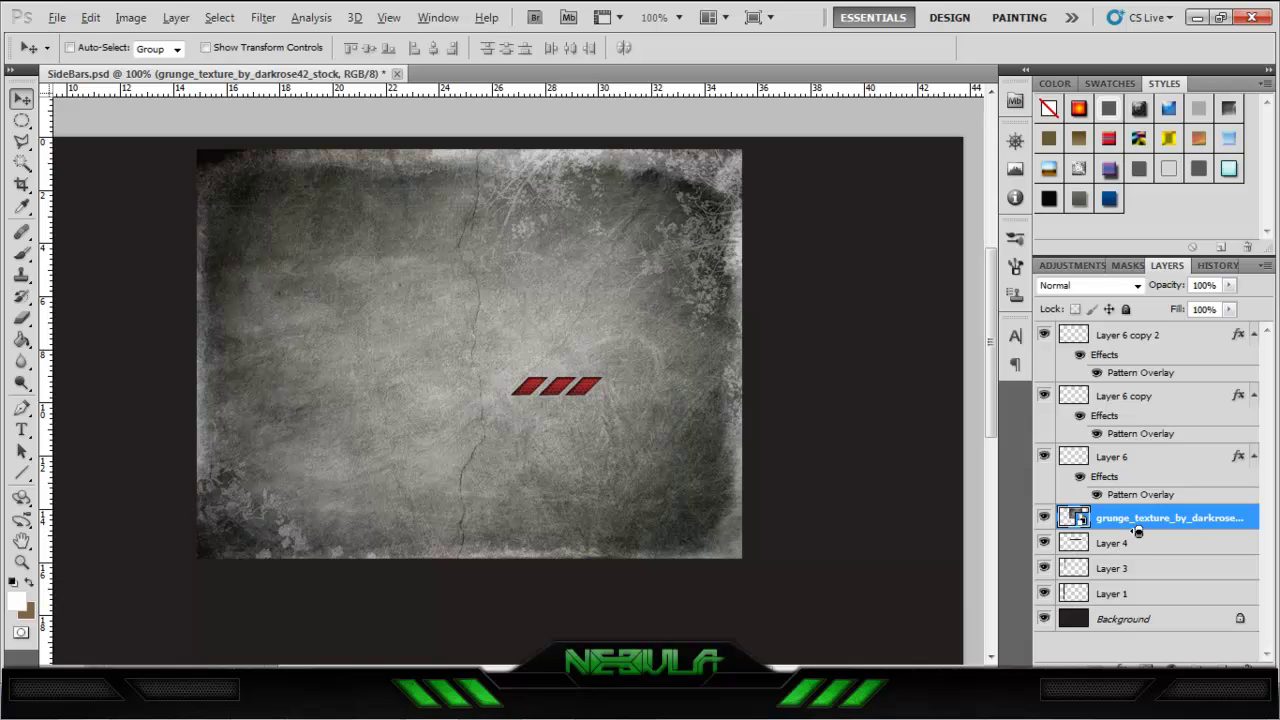
Step: Clip the grunge texture to Layer 4 and set its blend mode to Soft Light
left_click(1138, 531, "alt")
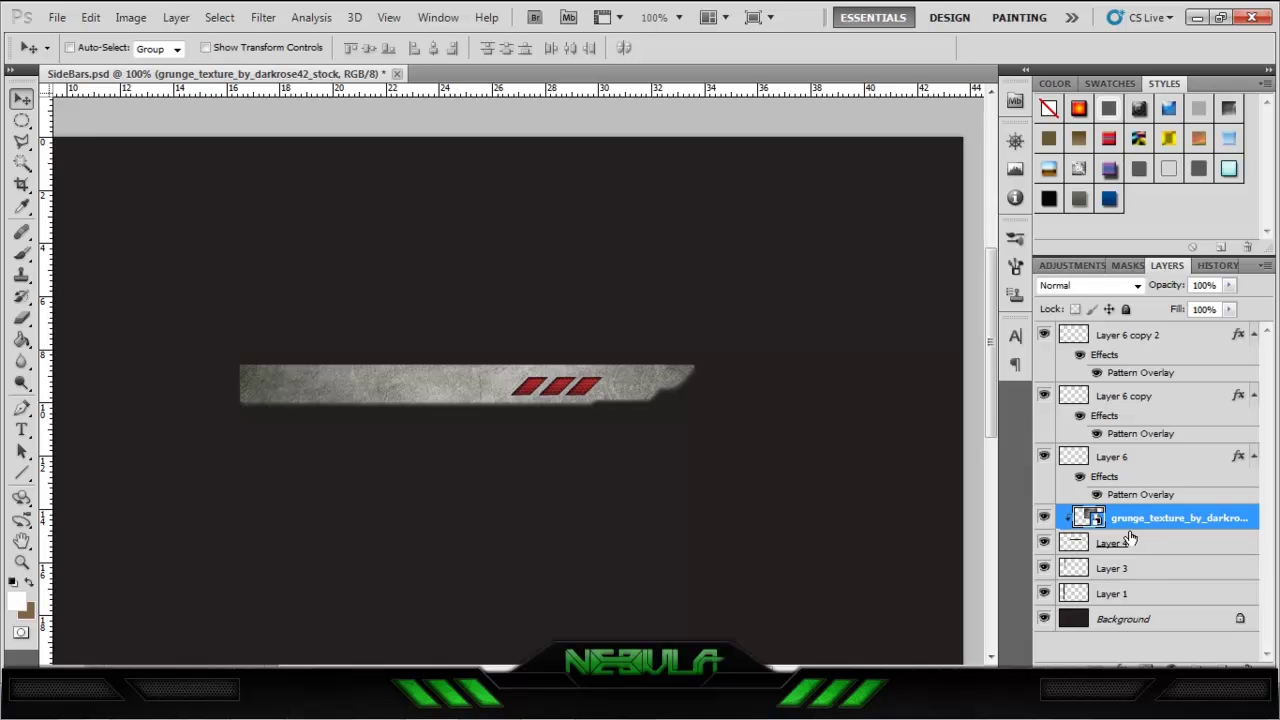
key("ctrl+plus")
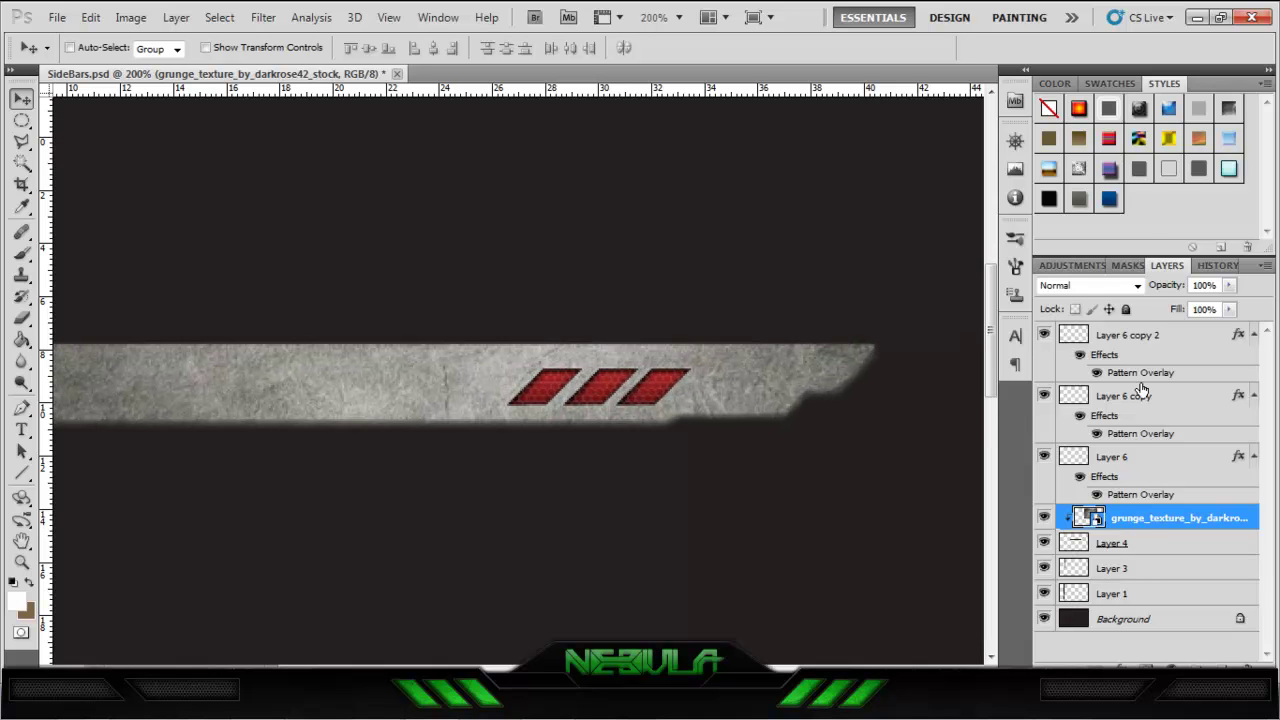
left_click(1136, 287)
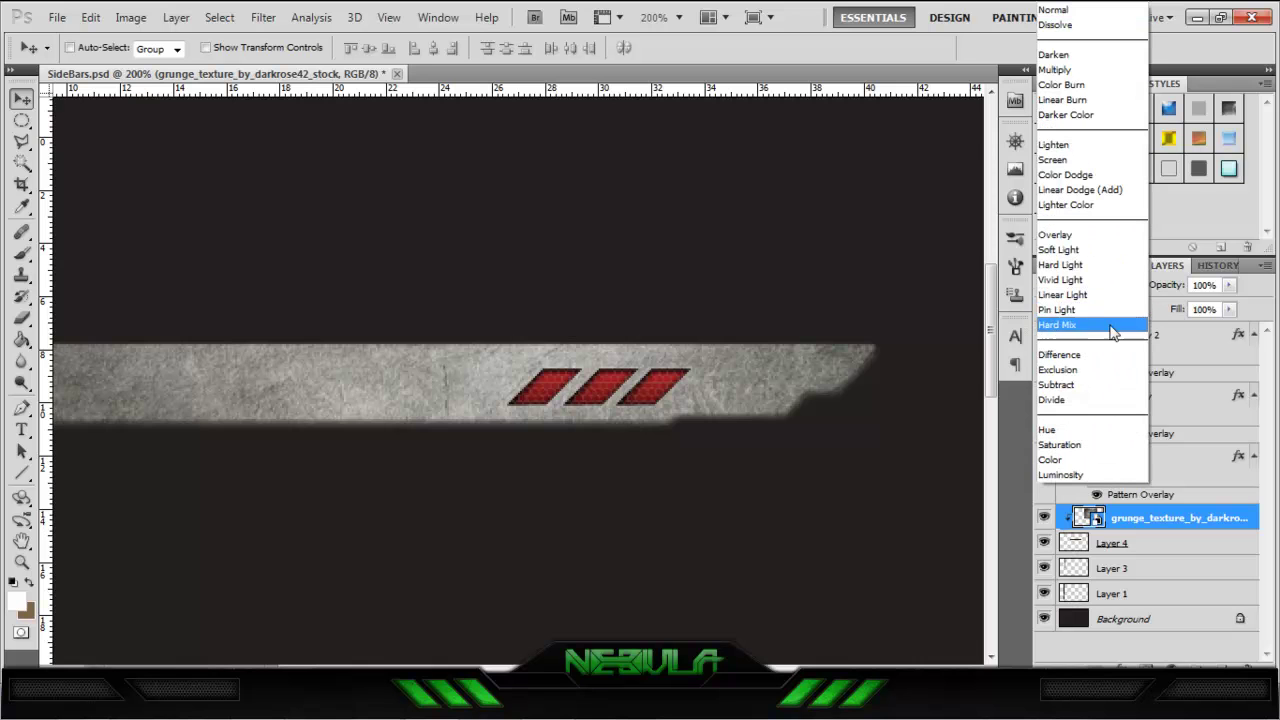
left_click(1075, 250)
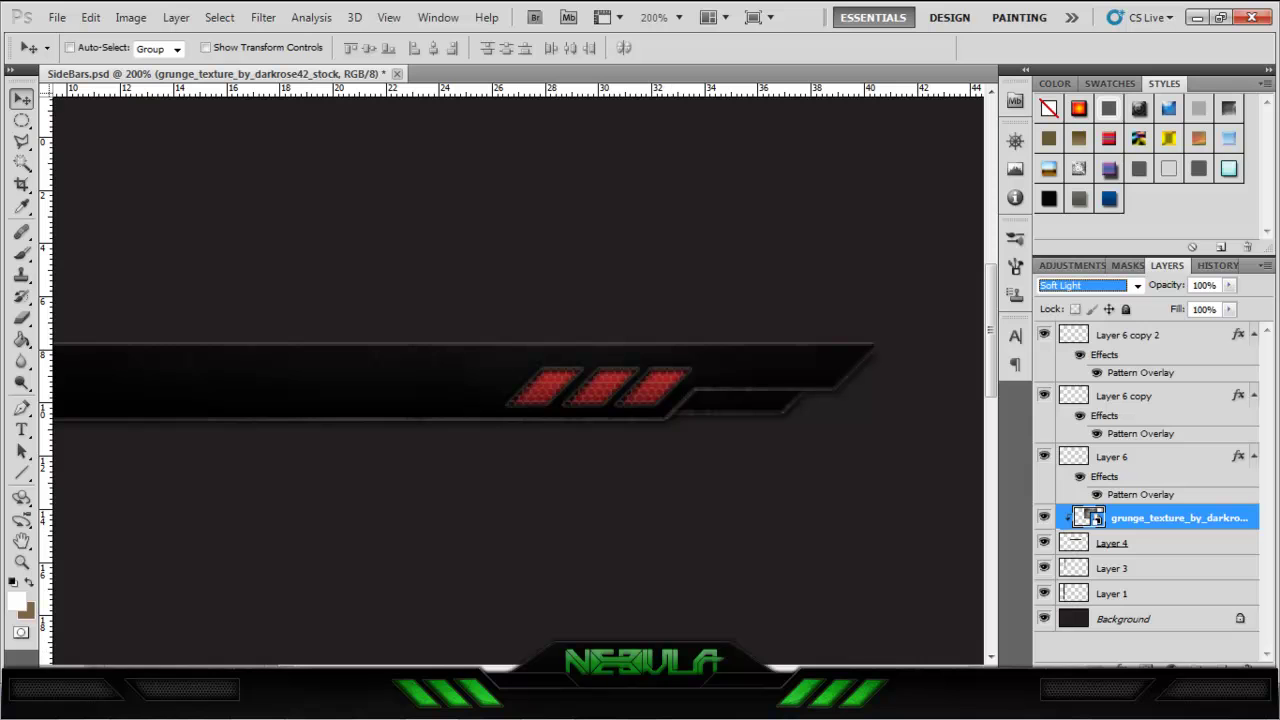
key("Up")
key("Down")
key("Up")
key("Down")
scroll(516, 380, "left", 5)
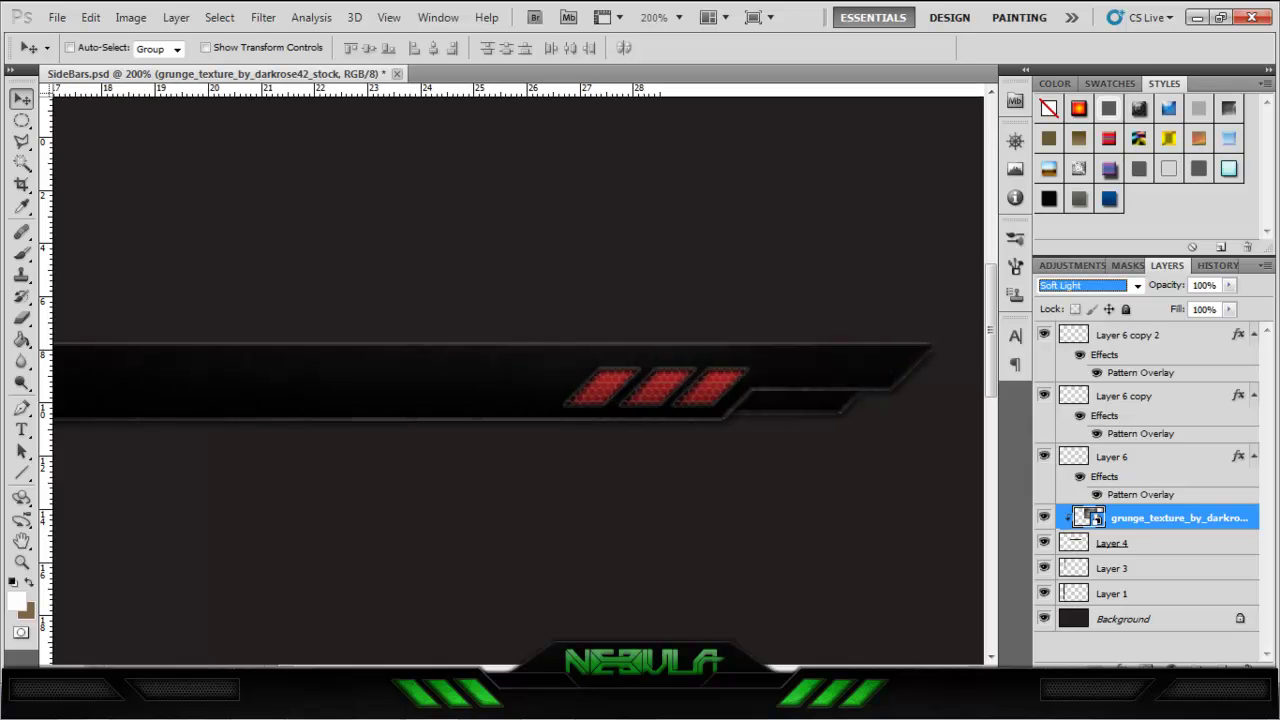
left_click(1170, 538)
left_click(1180, 522)
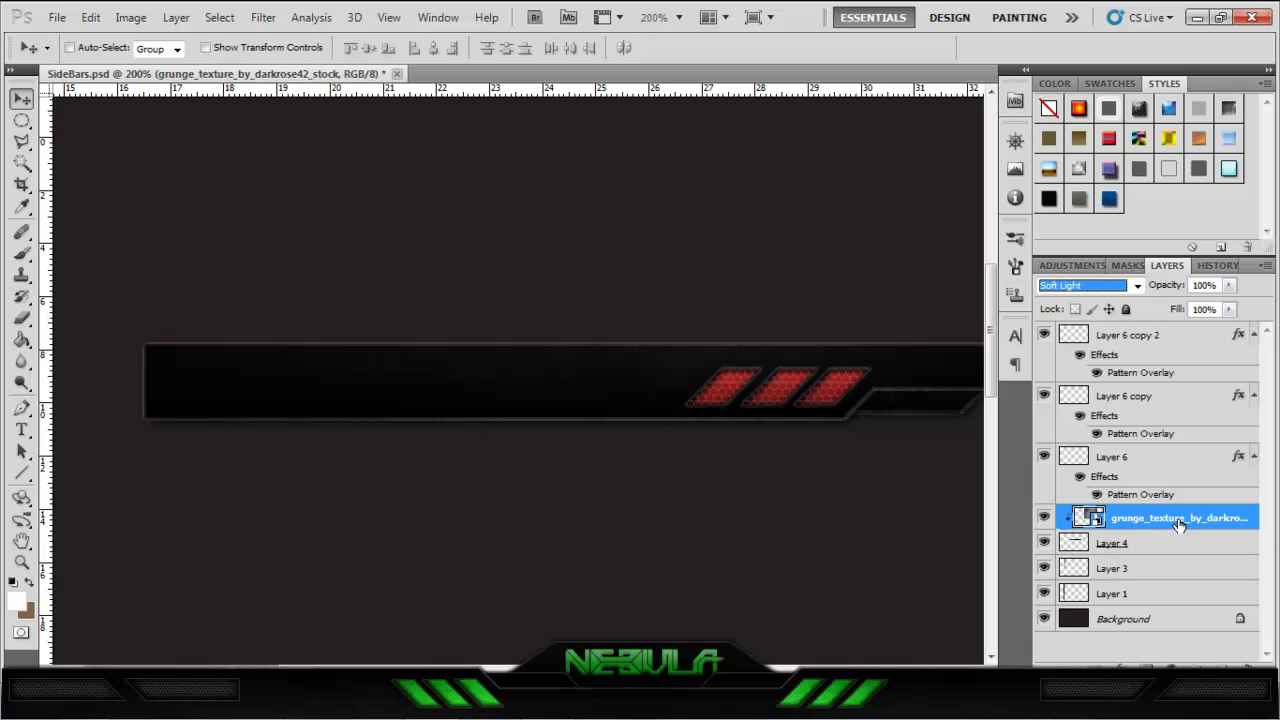
Step: Hide the Background, Layer 1 and Layer 3, and select Layer 4
key("ctrl+minus")
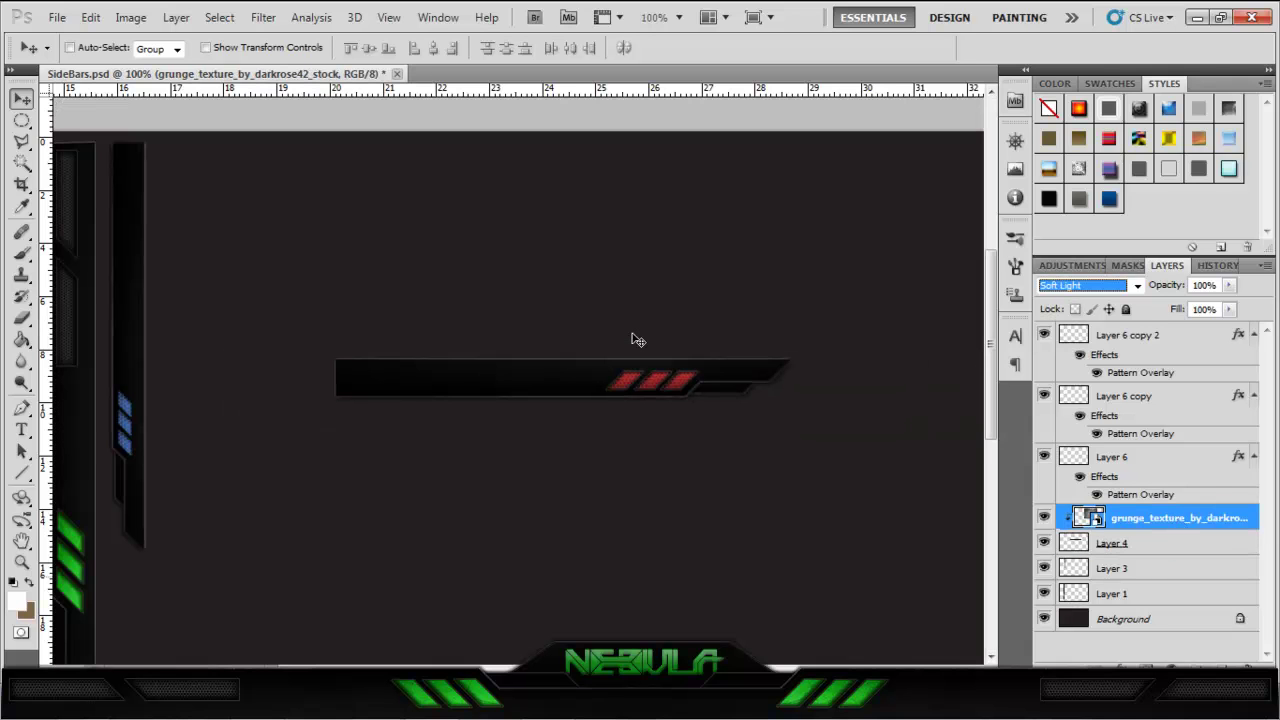
left_click(1044, 619)
left_click(1044, 593)
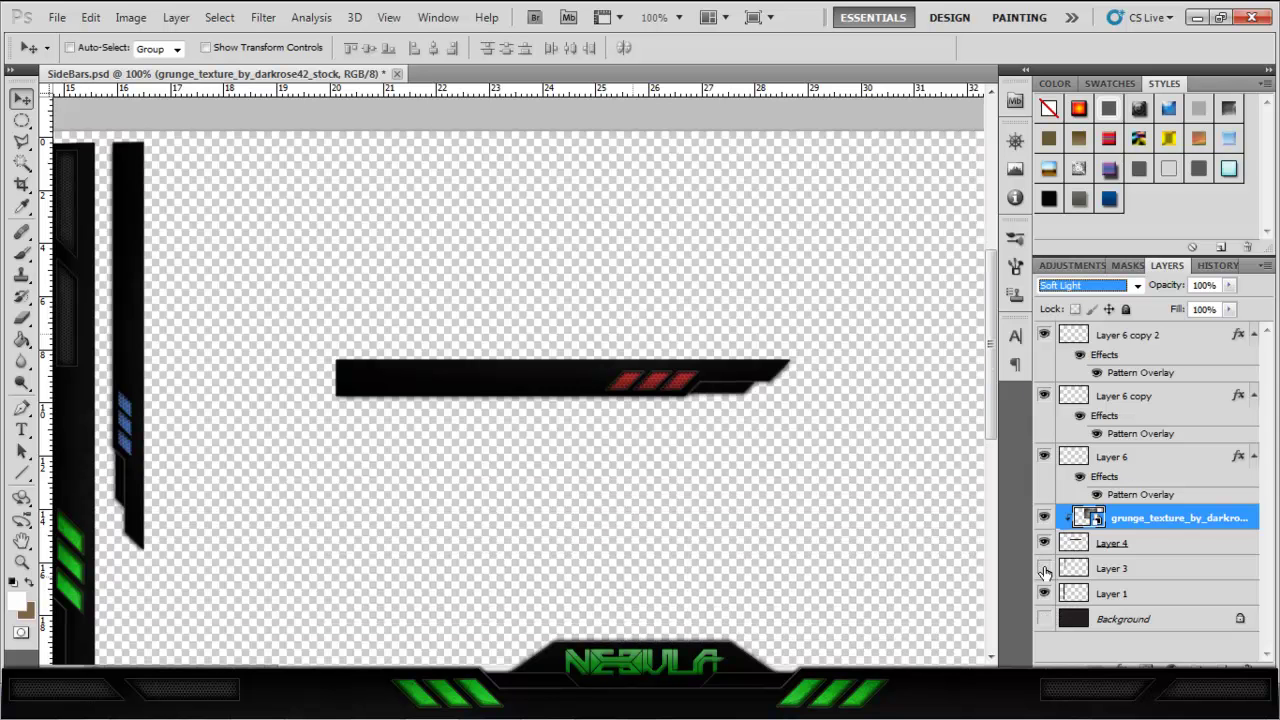
left_click(1044, 568)
right_click(1150, 550)
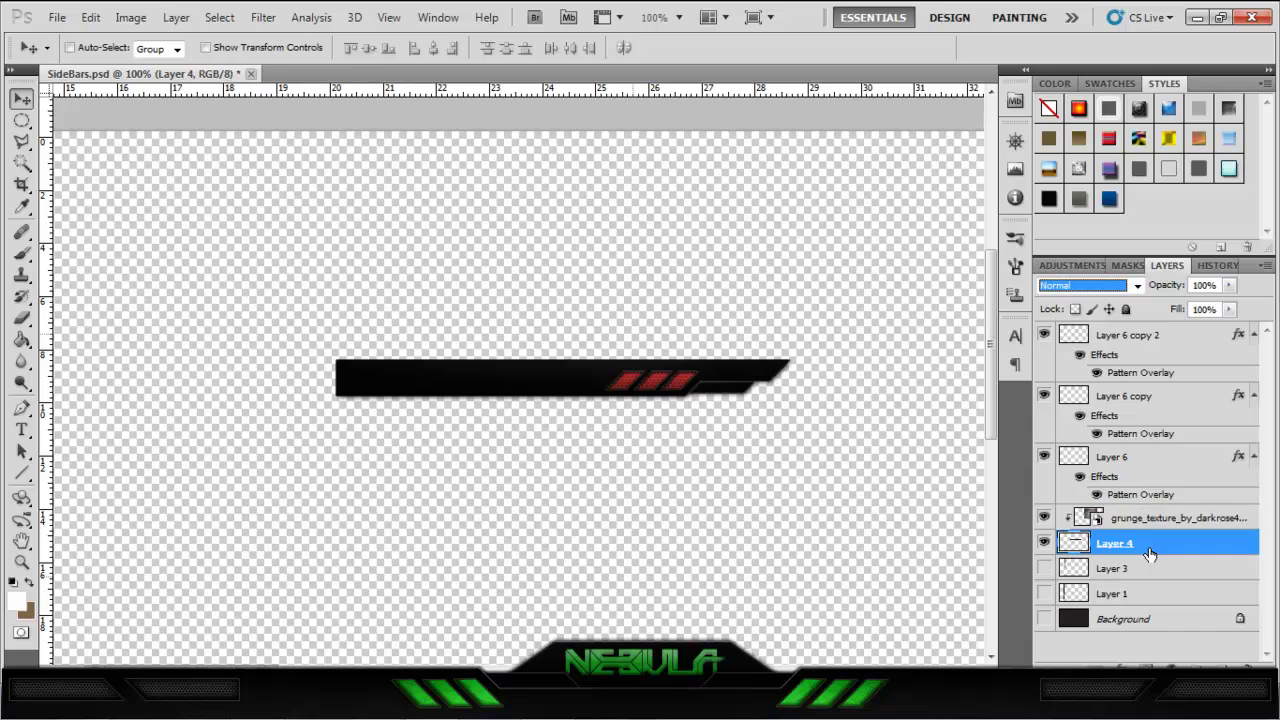
Step: Merge the visible accent, grunge texture and bar layers into Layer 4, and show the Background, Layer 1 and Layer 3 again
left_click(1137, 515)
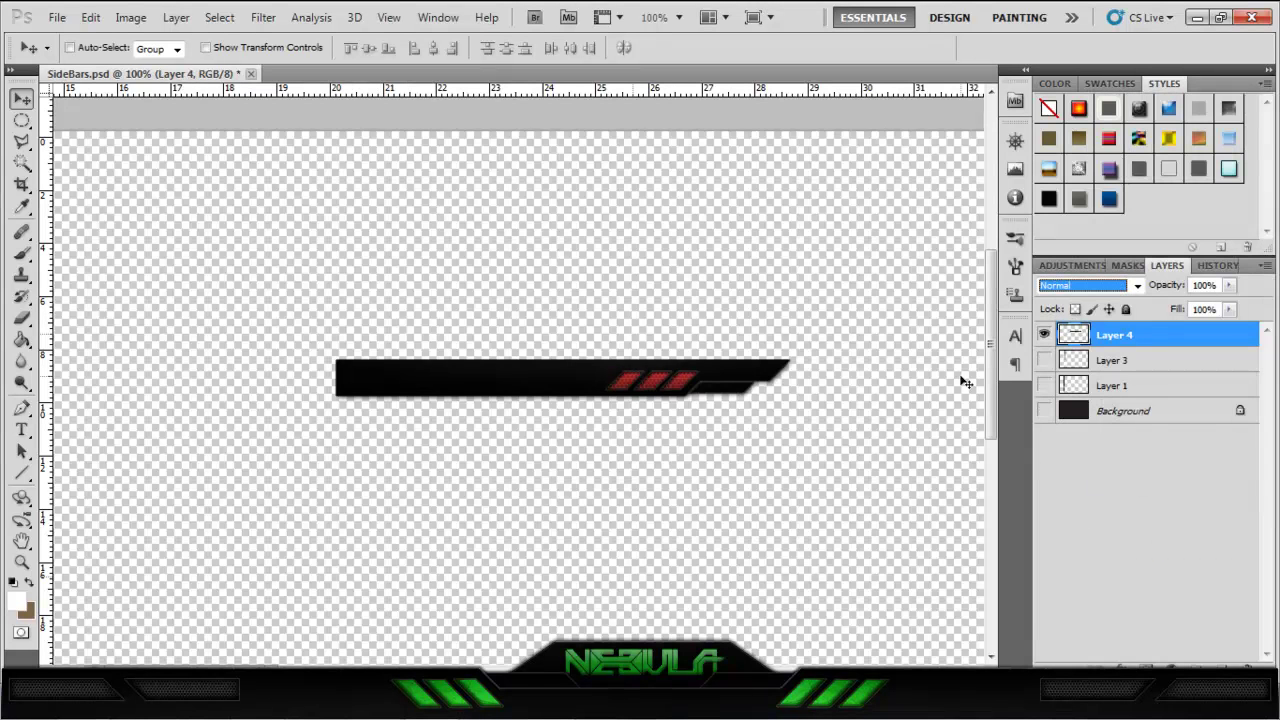
left_click(1043, 413)
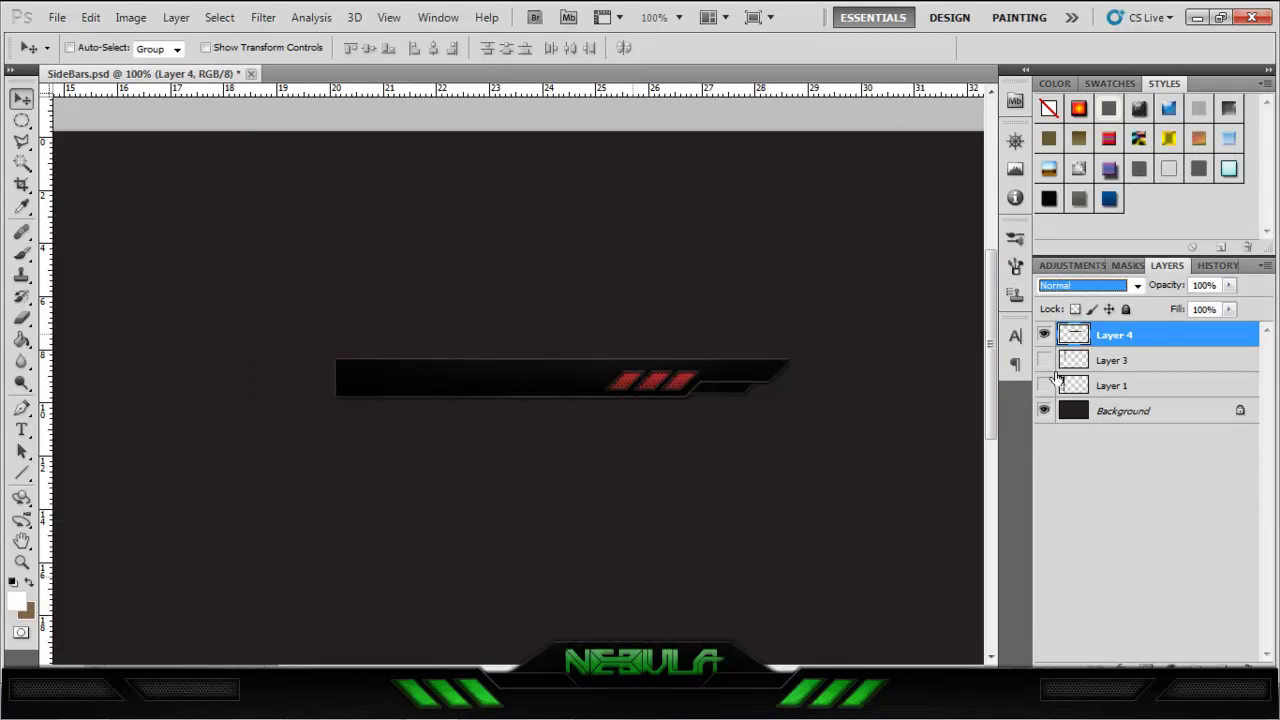
left_click(1044, 385)
left_click(1044, 361)
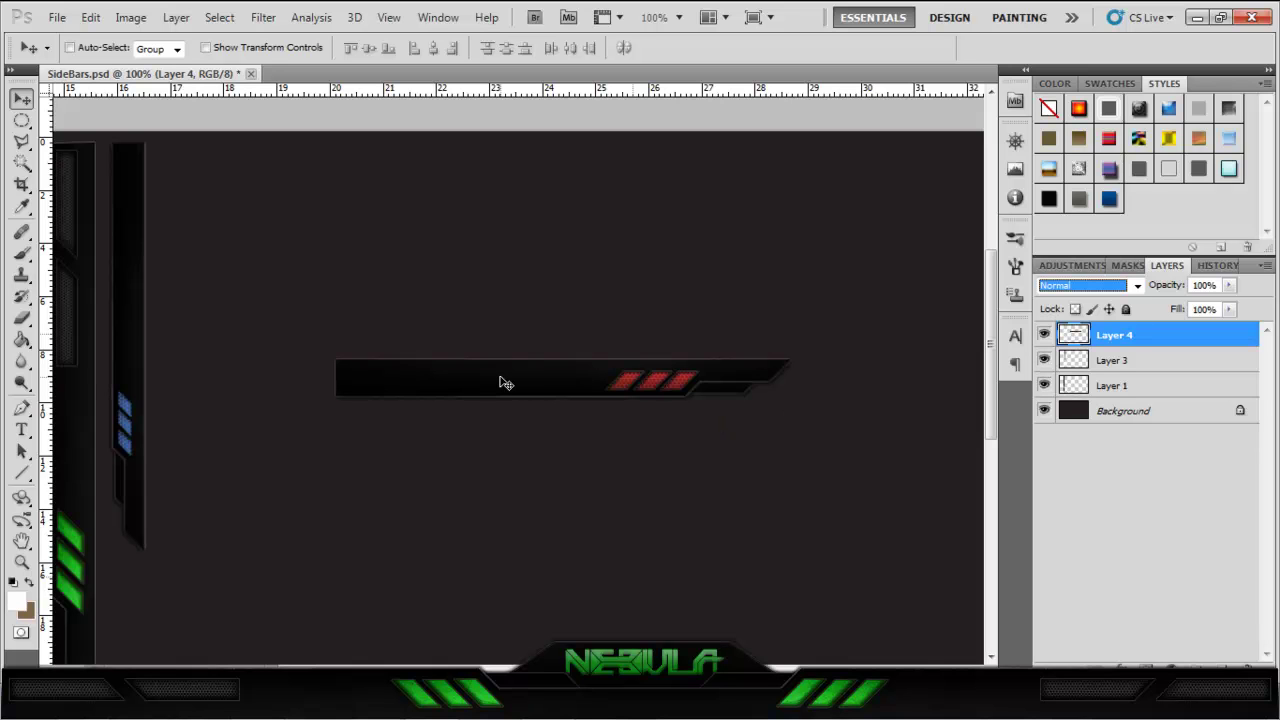
Step: Rotate the red-accented bar on Layer 4 by 90° clockwise and place it beside the blue-accented bar at X 312 px, Y 257 px
key("ctrl+t")
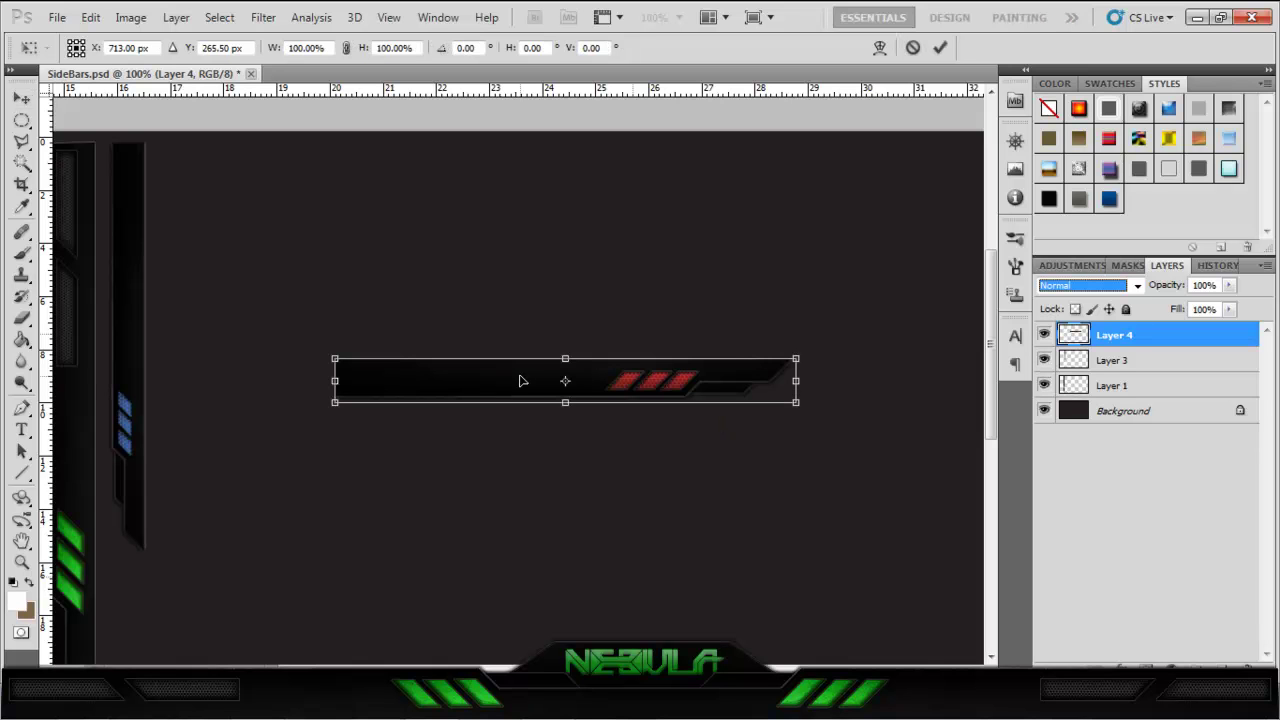
right_click(522, 377)
left_click(603, 591)
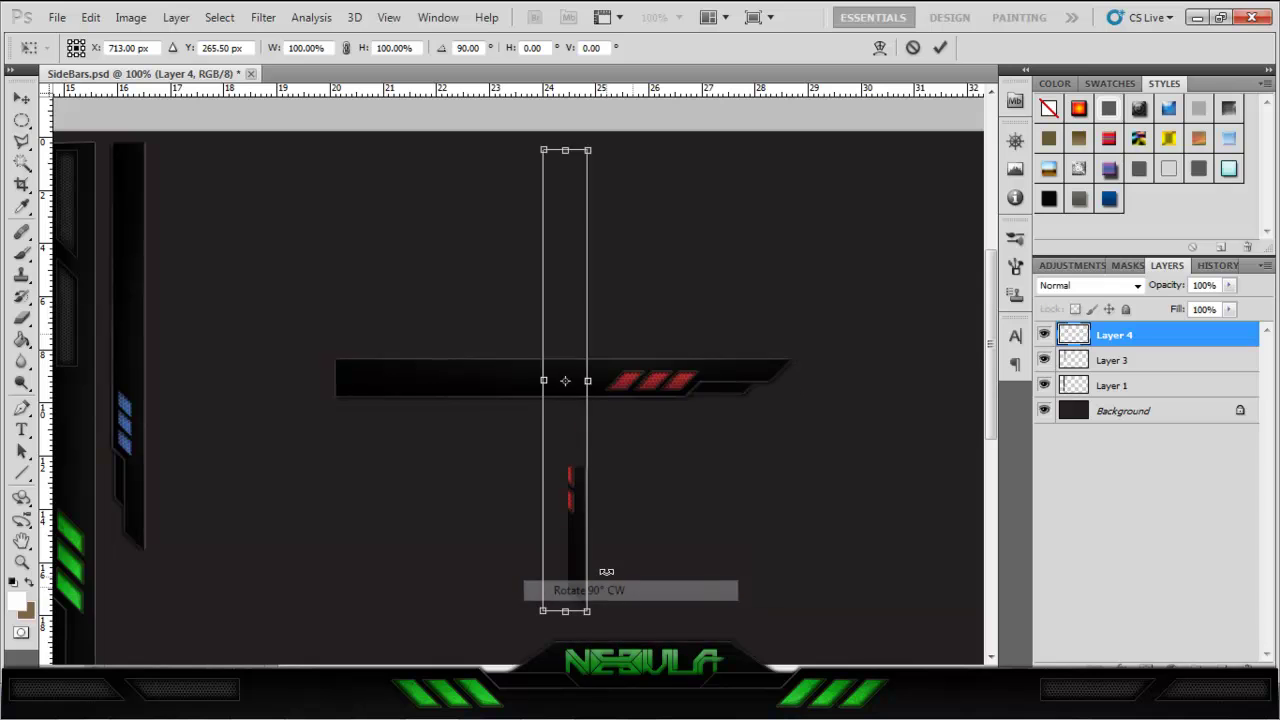
left_click_drag(584, 353, 207, 350)
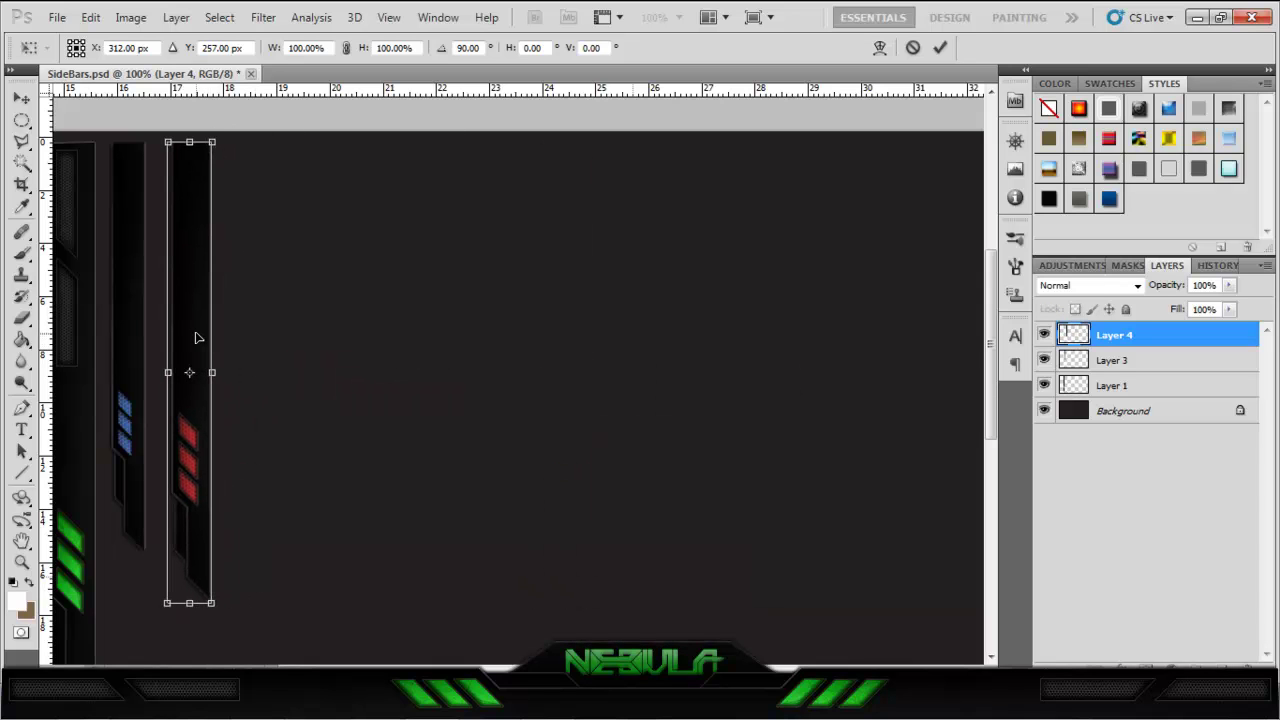
key("Return")
Step: Examine the green, blue and red sidebars side by side, with their accents and edges at 300% and their full length at 100%
scroll(510, 404, "left", 10)
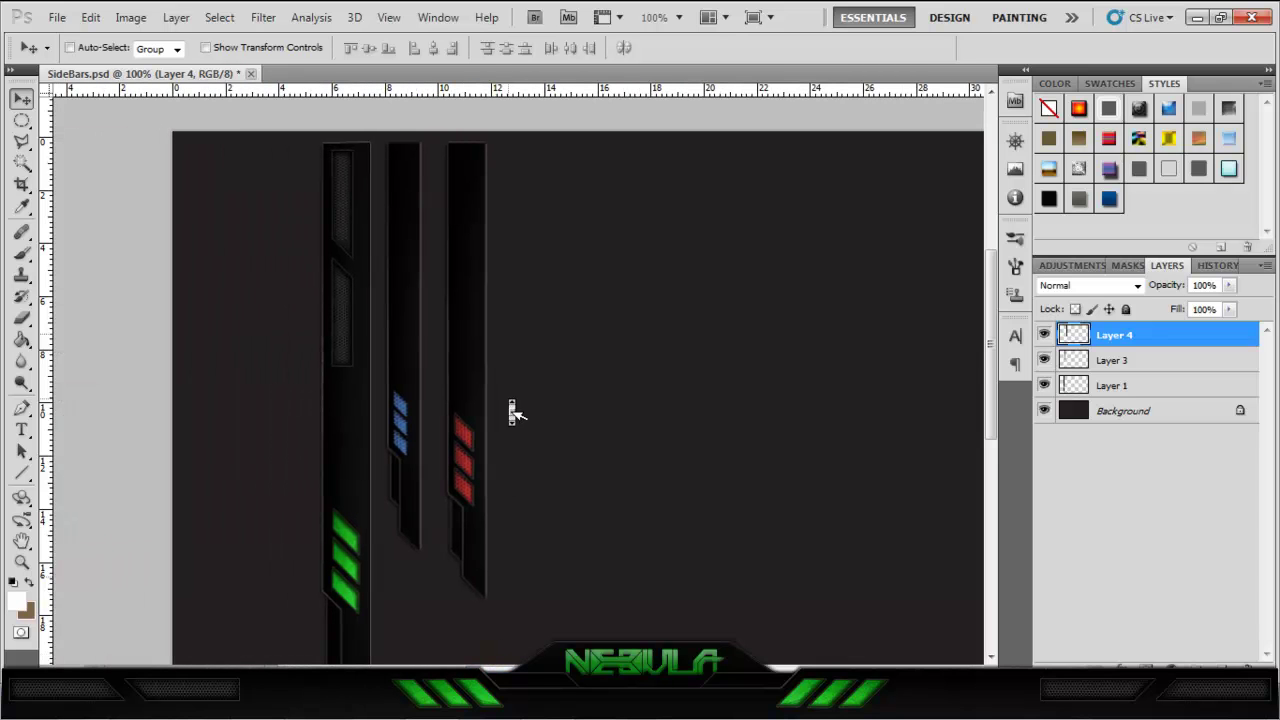
scroll(512, 406, "down", 3)
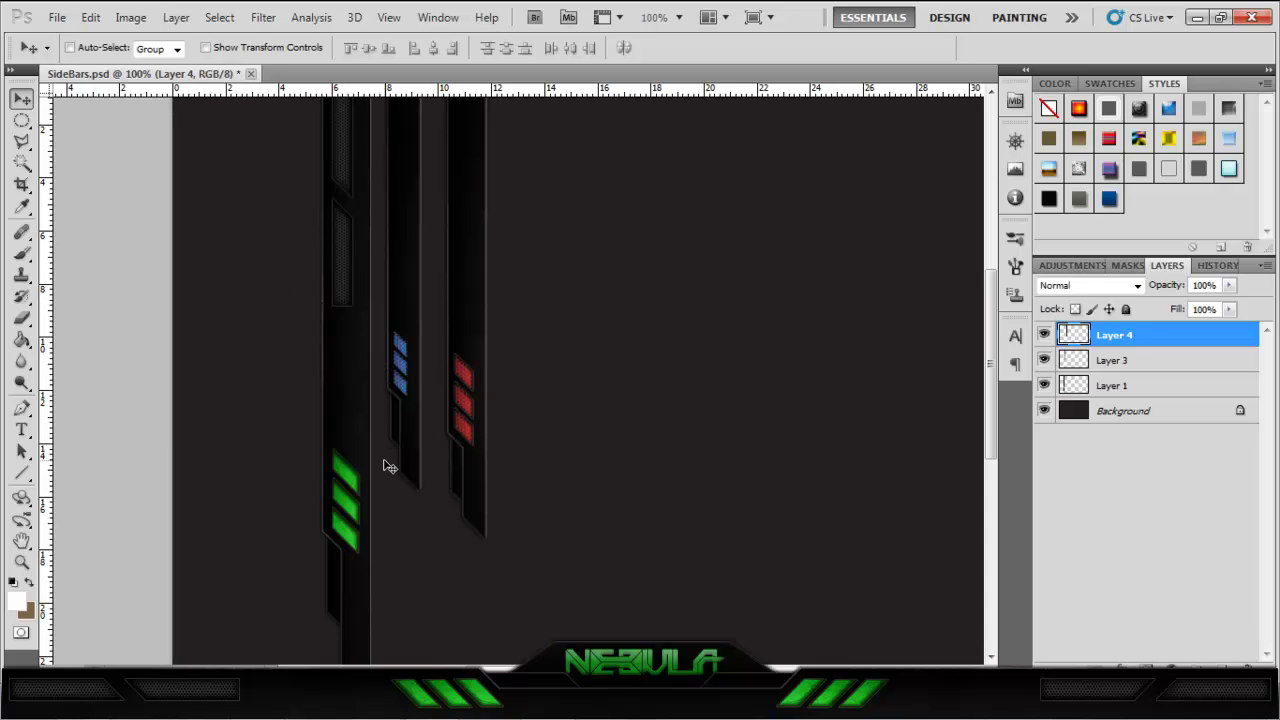
key("ctrl+plus")
key("ctrl+plus")
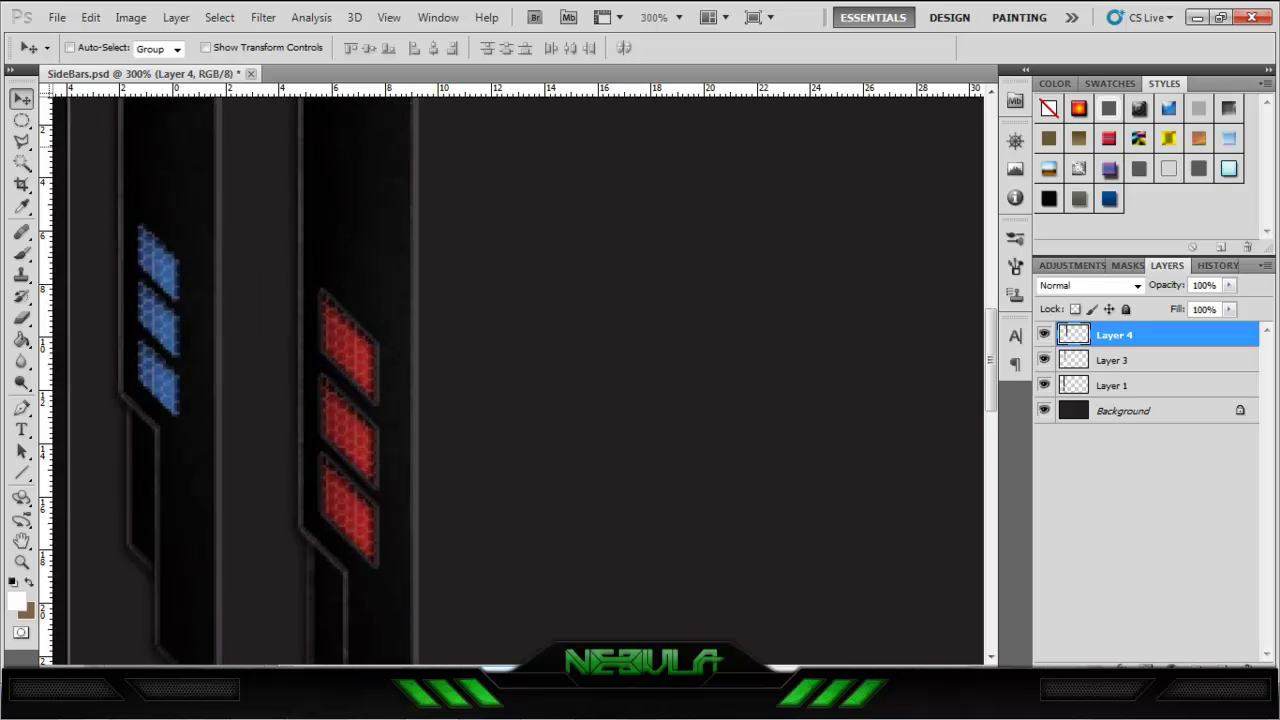
scroll(475, 652, "left", 5)
scroll(640, 400, "down", 5)
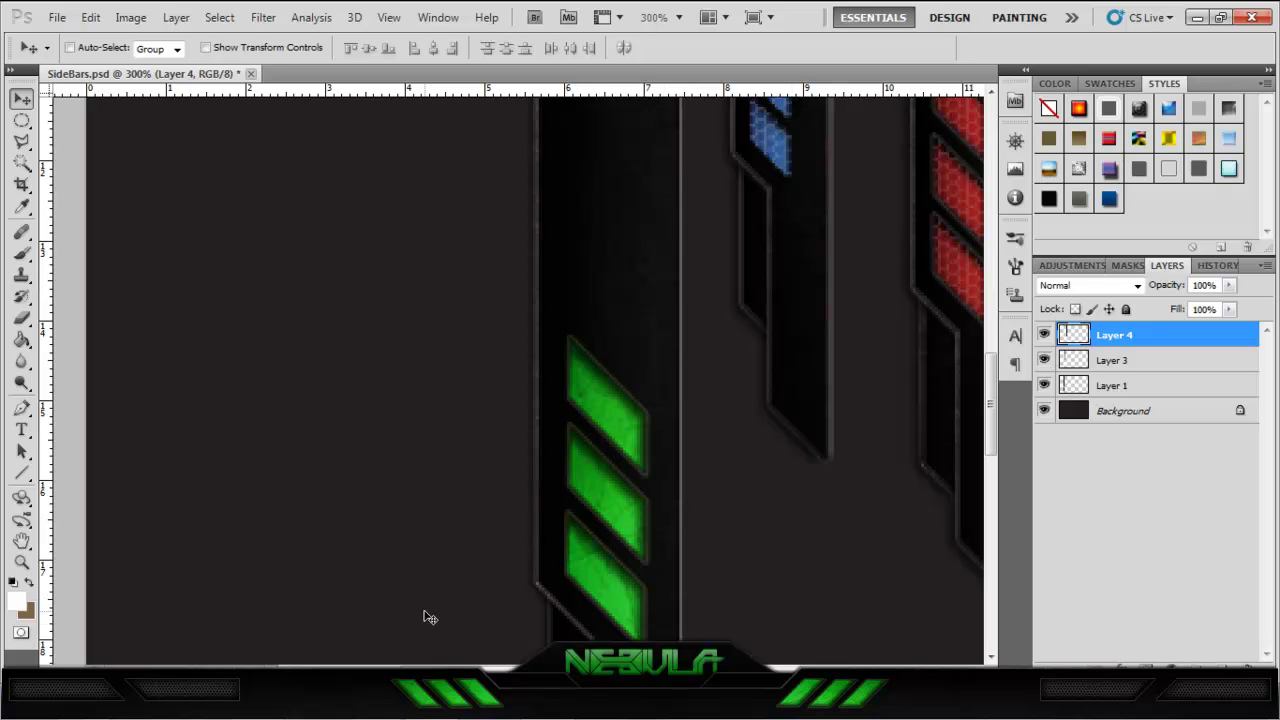
key("ctrl+minus")
key("ctrl+minus")
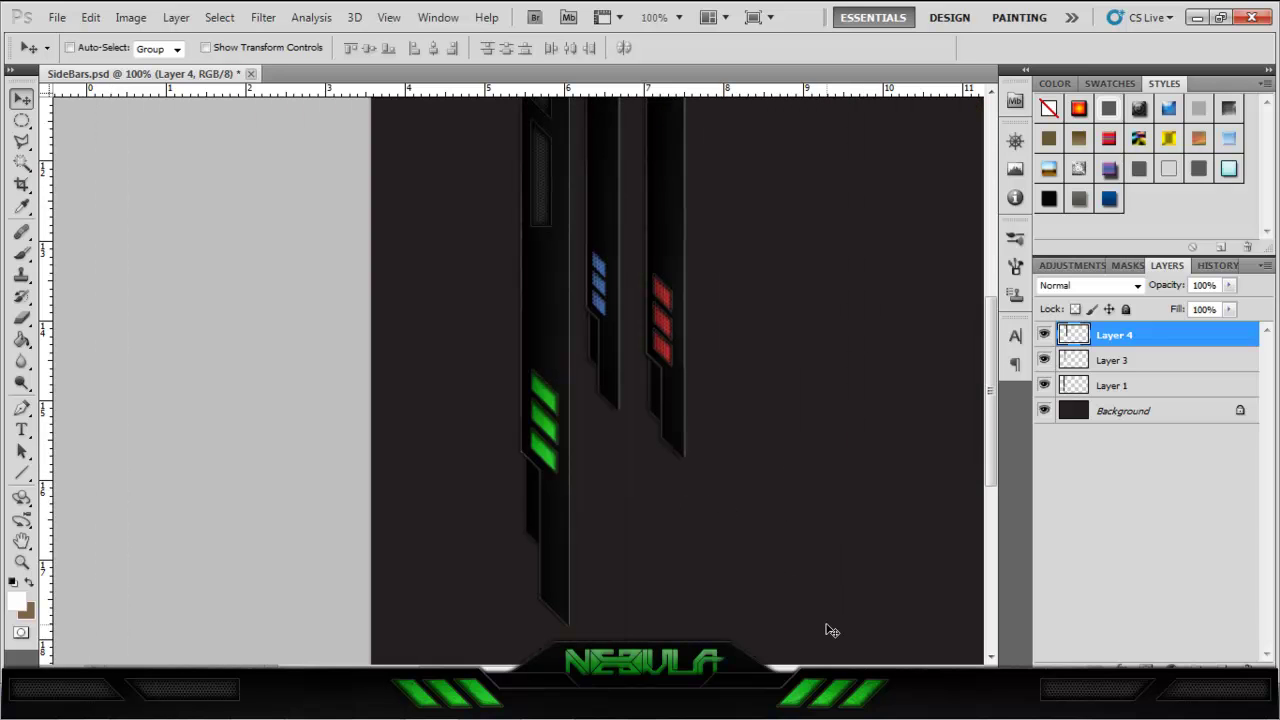
scroll(830, 636, "up", 10)
scroll(830, 636, "down", 10)
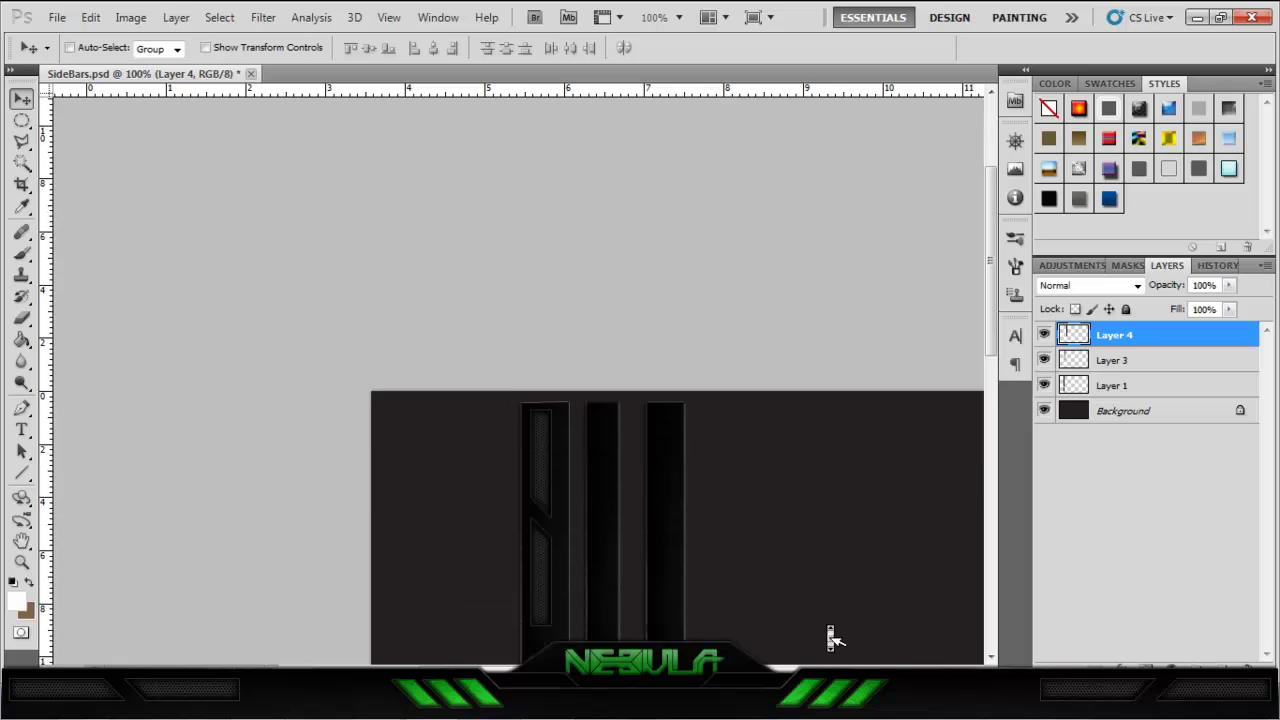